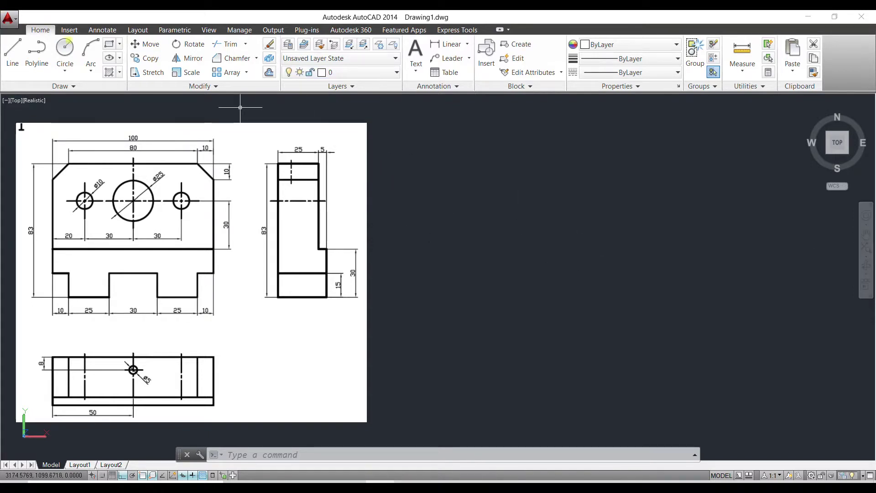
Step: Start the LINE command from the Draw panel of the Home tab
left_click(14, 52)
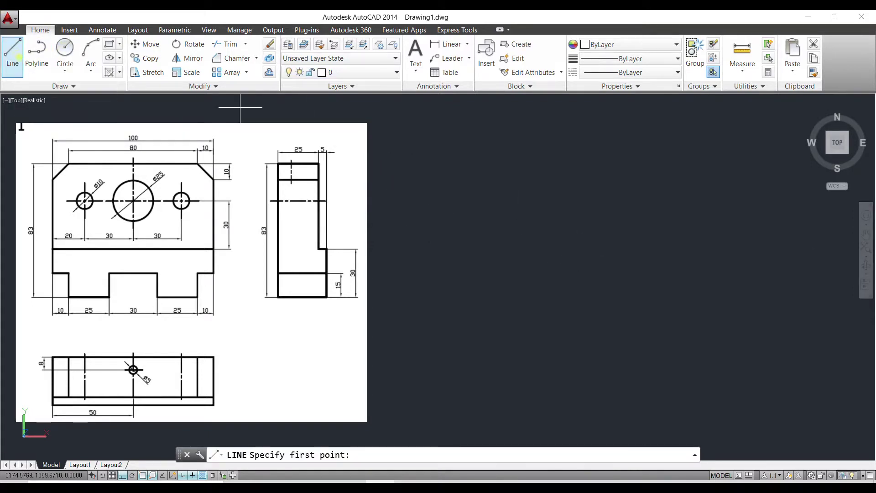
Step: Draw the first outline lines of 83, 25, 15 and 25 units beside the reference
scroll(319, 167, "up", 3)
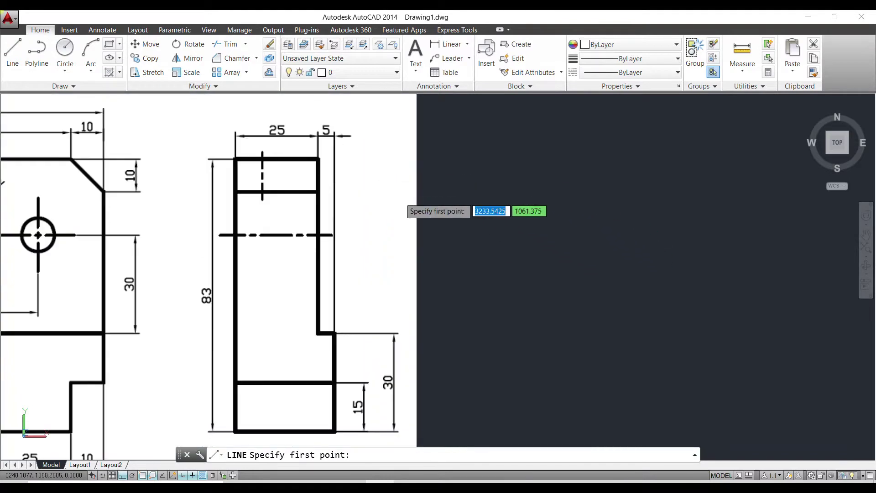
middle_click_drag(400, 197, 300, 184)
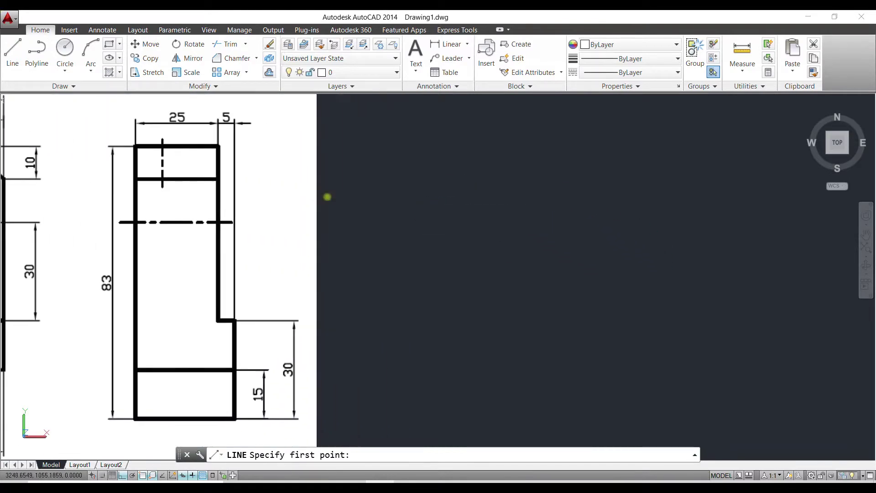
left_click(425, 138)
type("83")
key("Return")
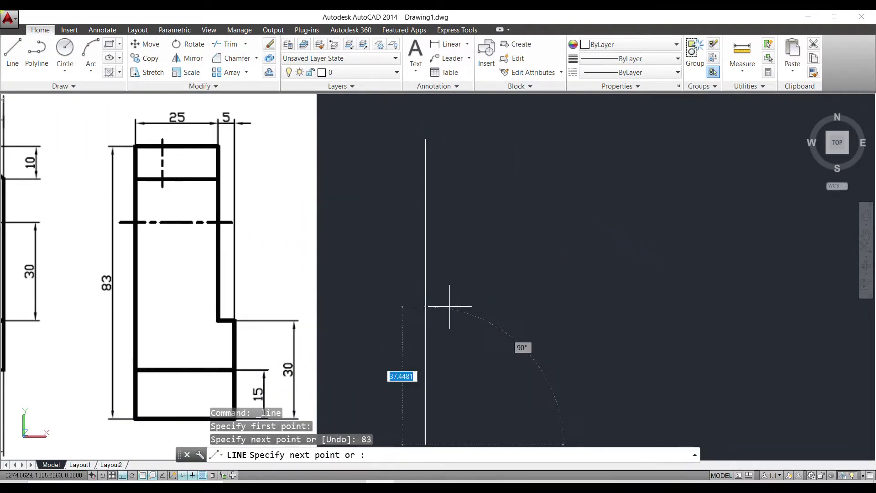
scroll(427, 301, "down", 2)
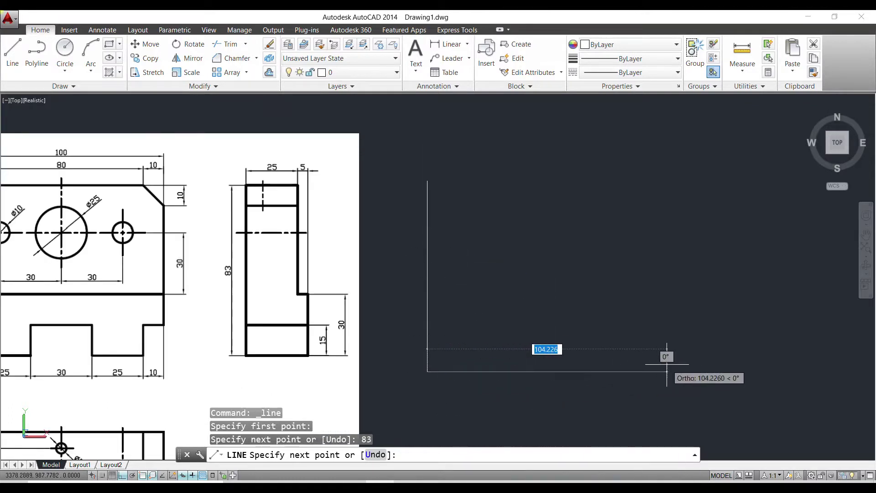
type("25")
key("Return")
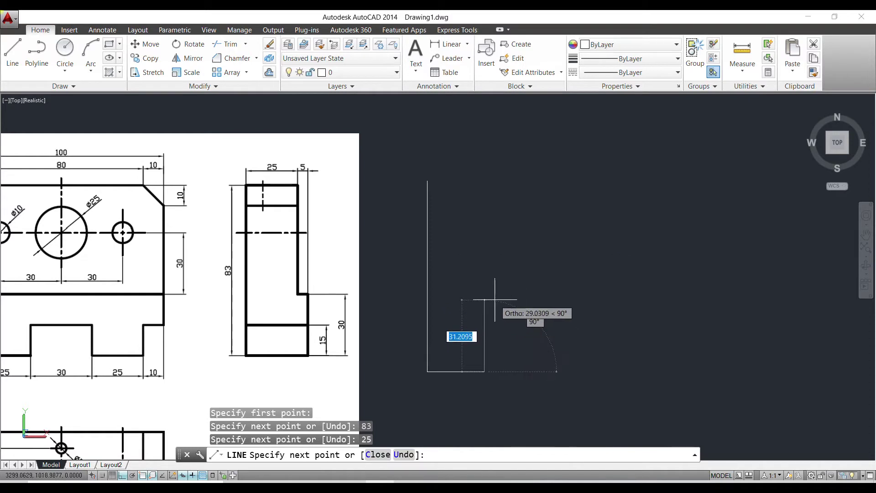
type("15")
key("Return")
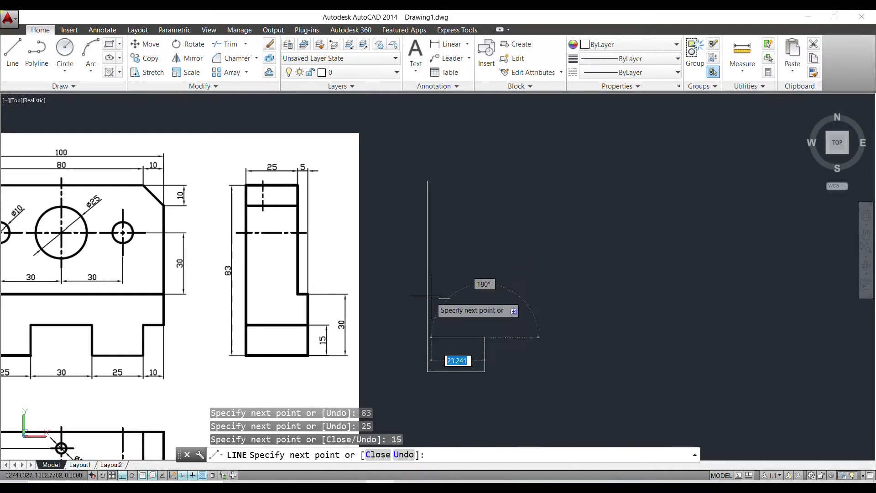
type("25")
key("Return")
key("Return")
key("Return")
Step: Continue the outline from the base corner with 15, 5, 53 and 20-unit segments
left_click(486, 337)
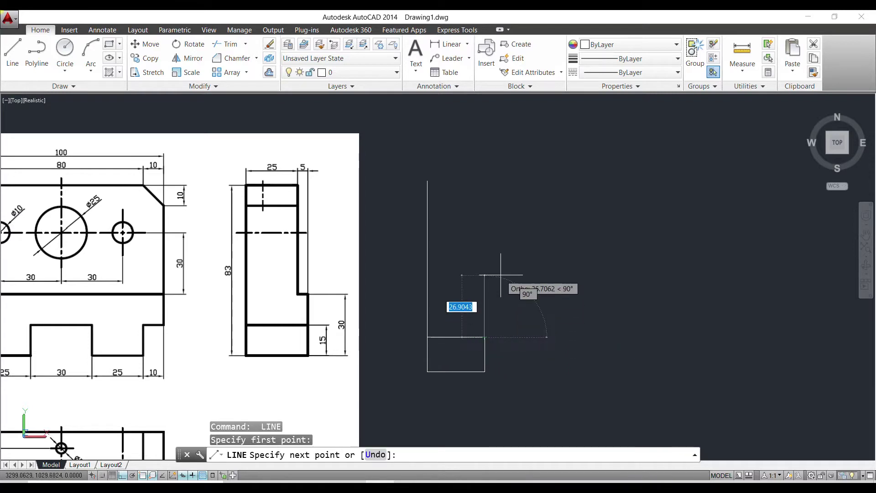
type("15")
key("Return")
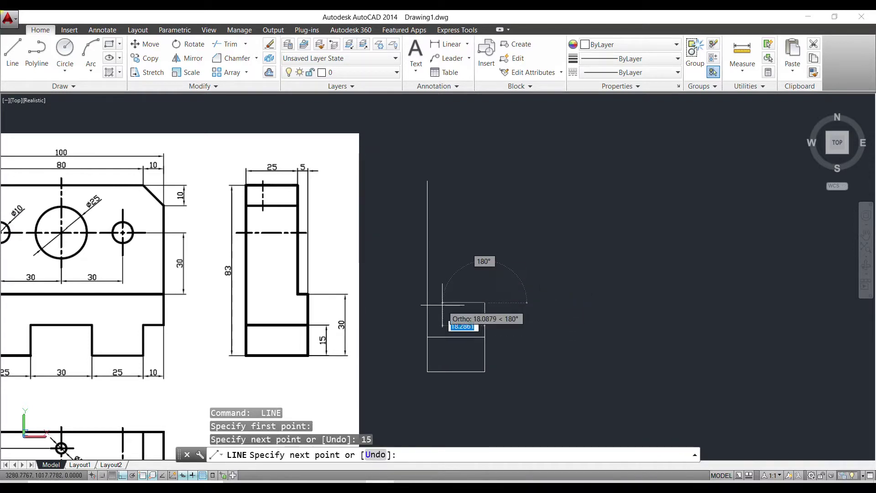
type("5")
key("Return")
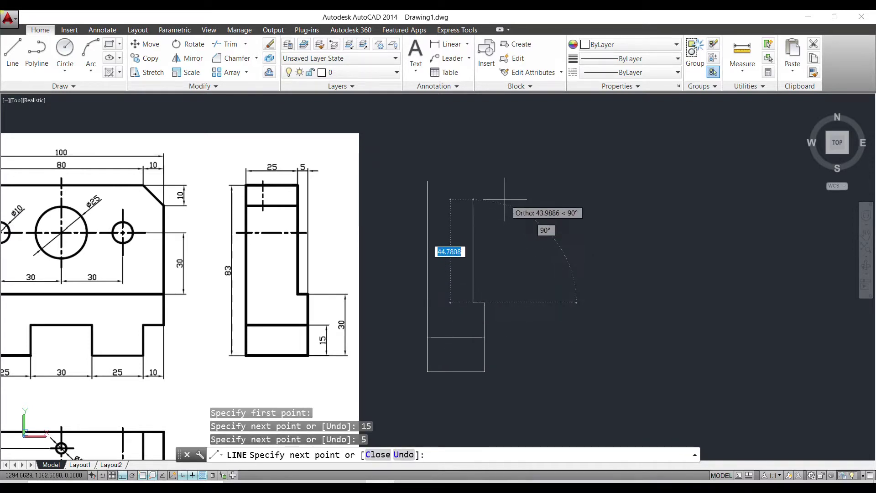
type("53")
key("Return")
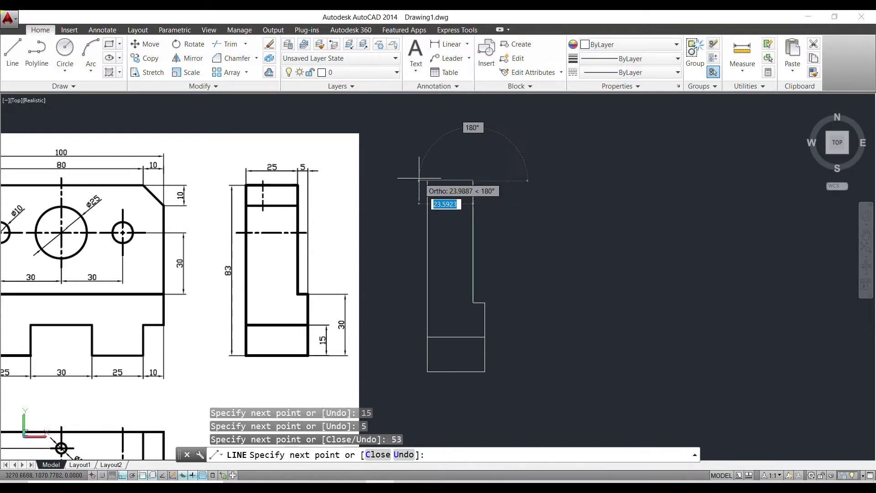
key("Return")
key("Return")
key("Return")
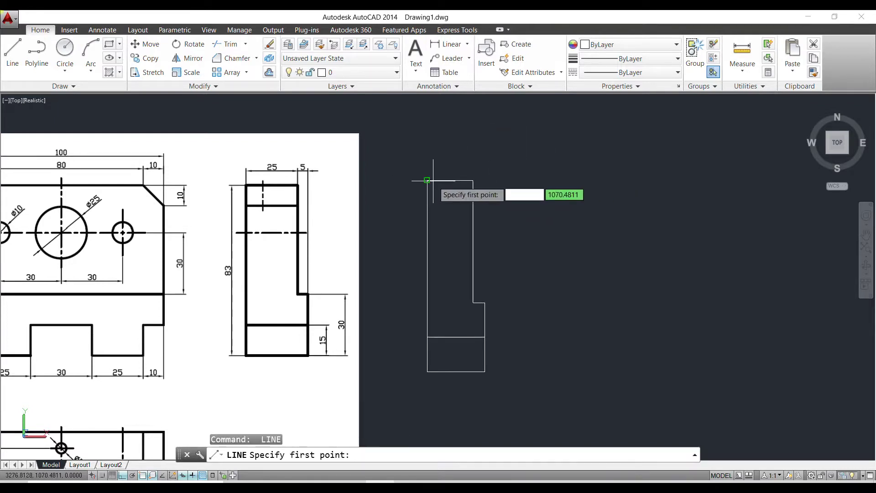
Step: Draw a band line 10 units below the top edge, across to the right edge
left_click(427, 179)
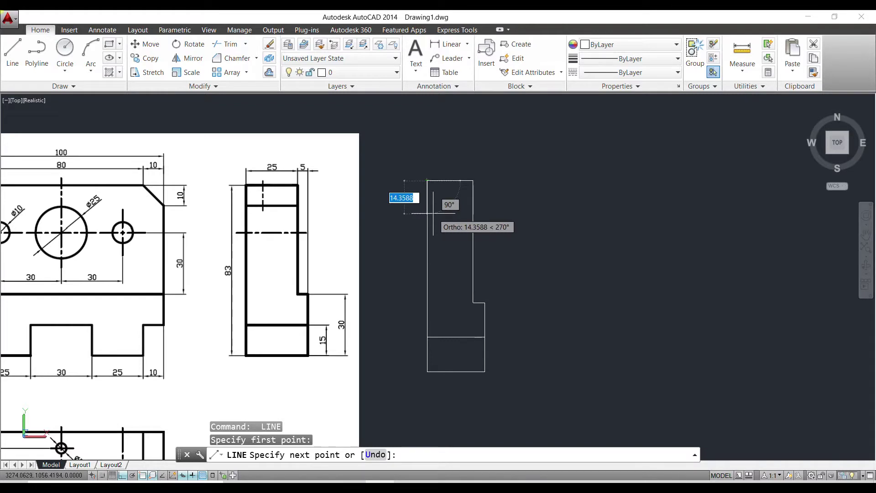
type("1")
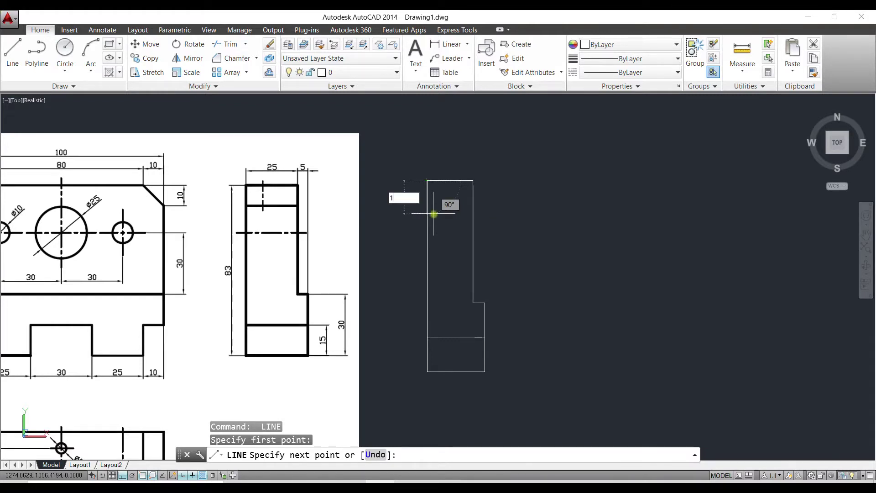
key("Return")
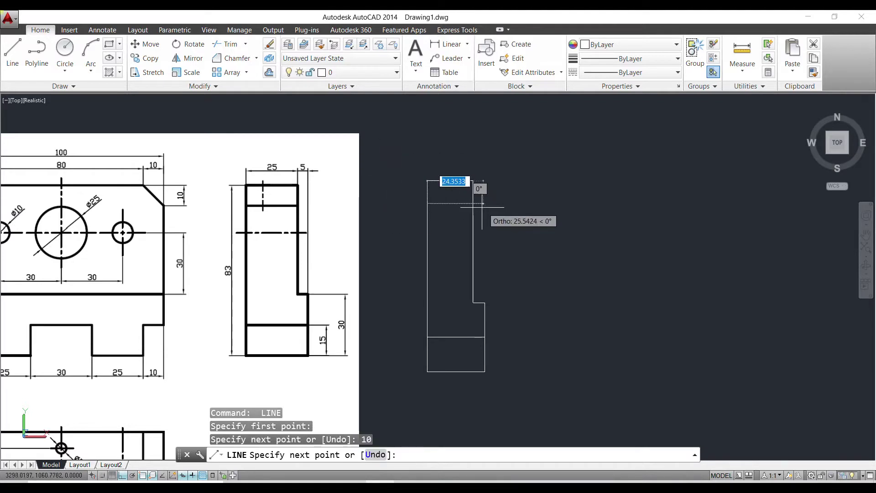
left_click(479, 202)
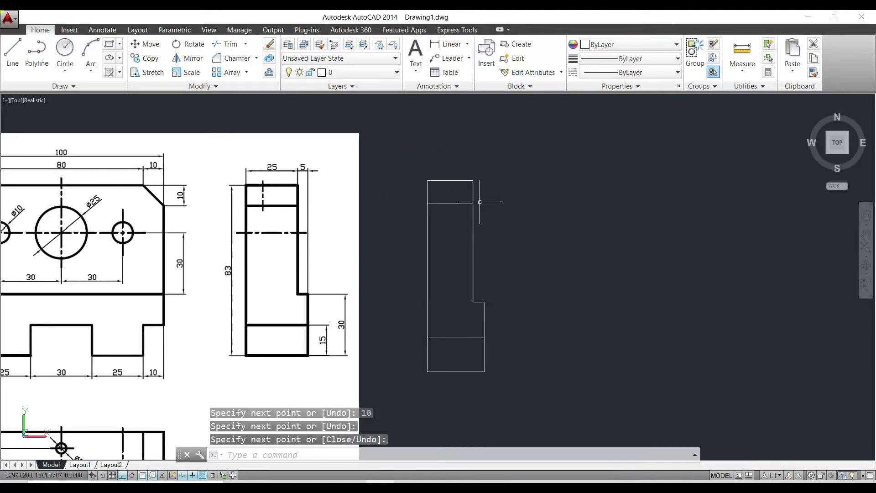
Step: Add a 10-unit vertical divider from the top edge's midpoint down to the band line
key("Return")
left_click(450, 180)
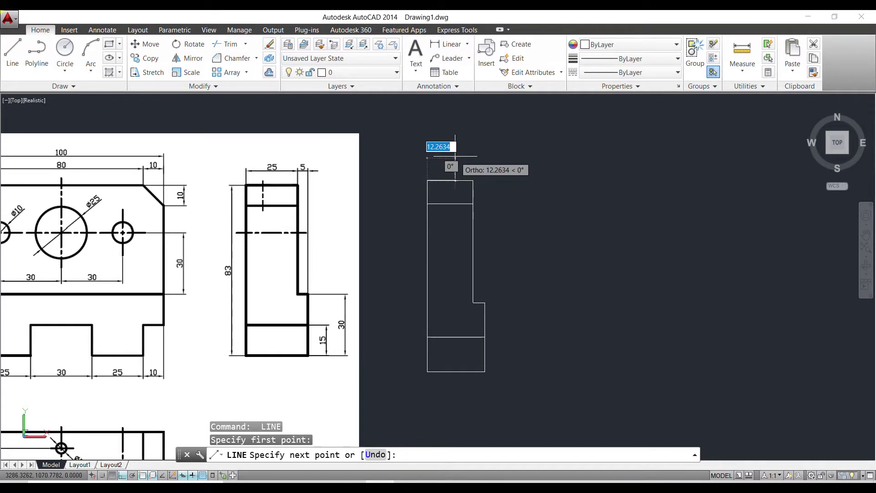
type("10")
key("Return")
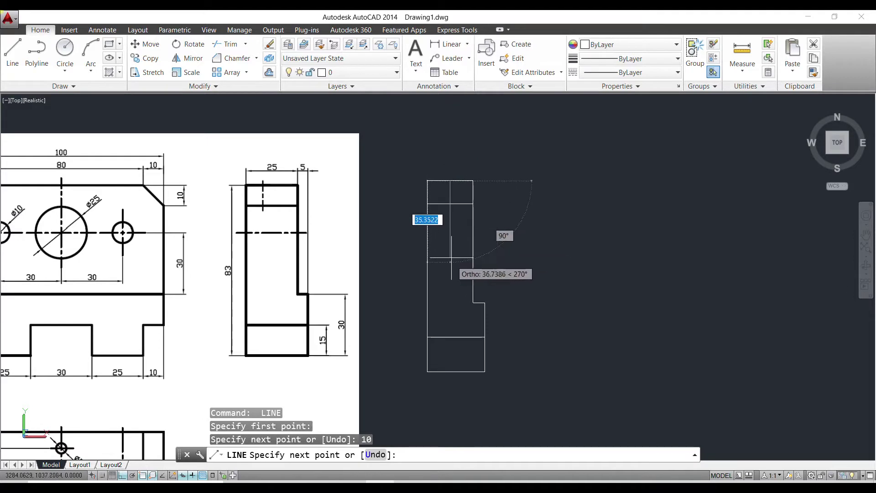
left_click(472, 204)
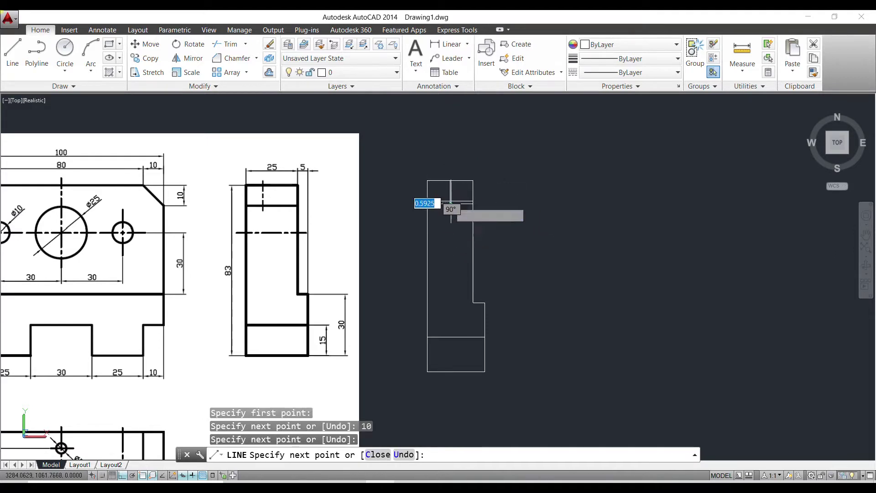
key("Escape")
scroll(472, 181, "up", 3)
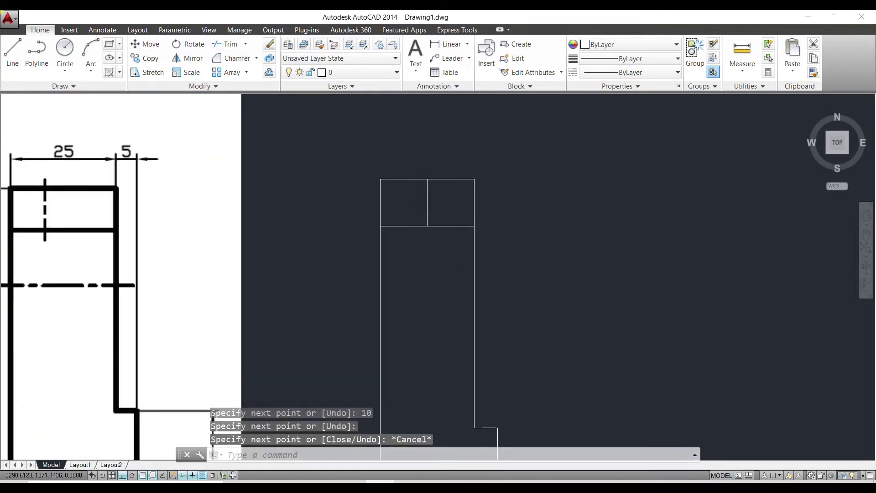
scroll(495, 175, "down", 4)
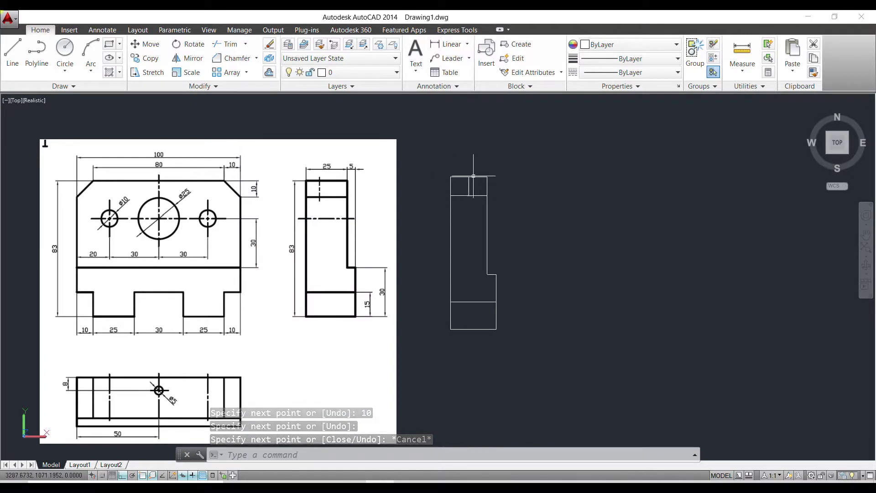
Step: Re-centre the view on the outline and cancel an unfinished line at its top-left corner
scroll(479, 173, "up", 1)
scroll(479, 173, "up", 1)
middle_click_drag(485, 175, 521, 181)
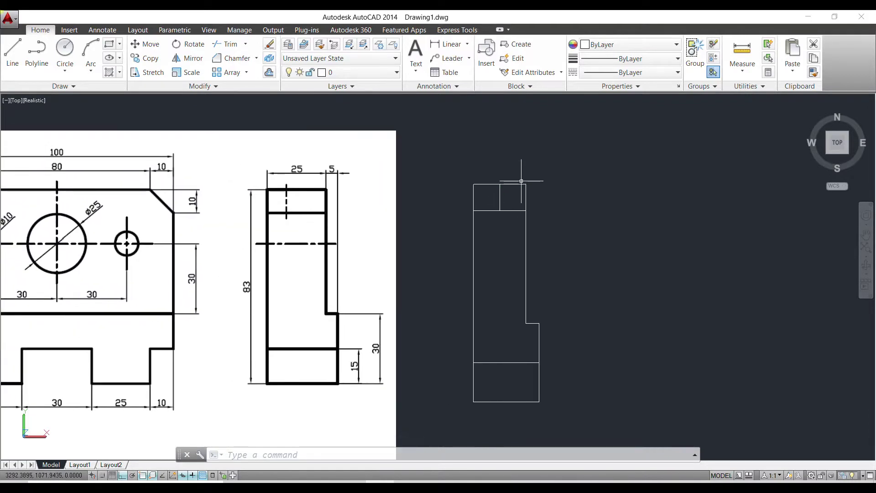
scroll(521, 181, "down", 1)
scroll(516, 187, "up", 1)
scroll(548, 182, "up", 2)
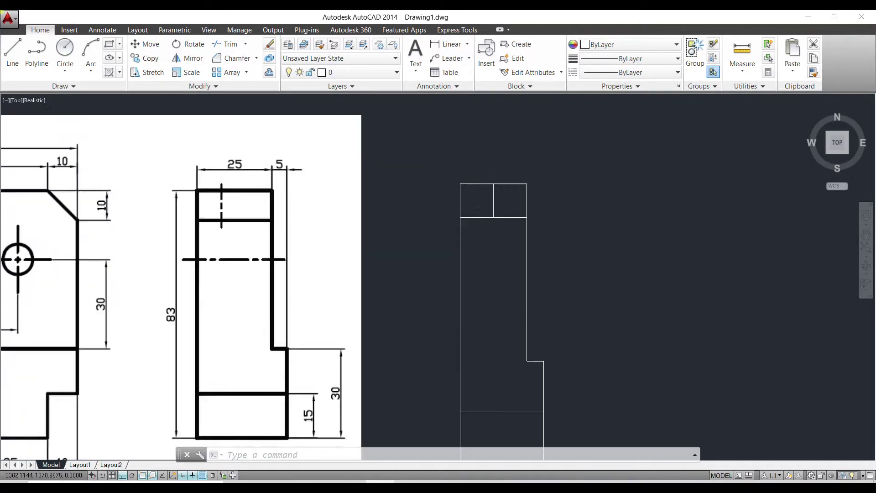
scroll(554, 182, "up", 1)
scroll(541, 182, "down", 1)
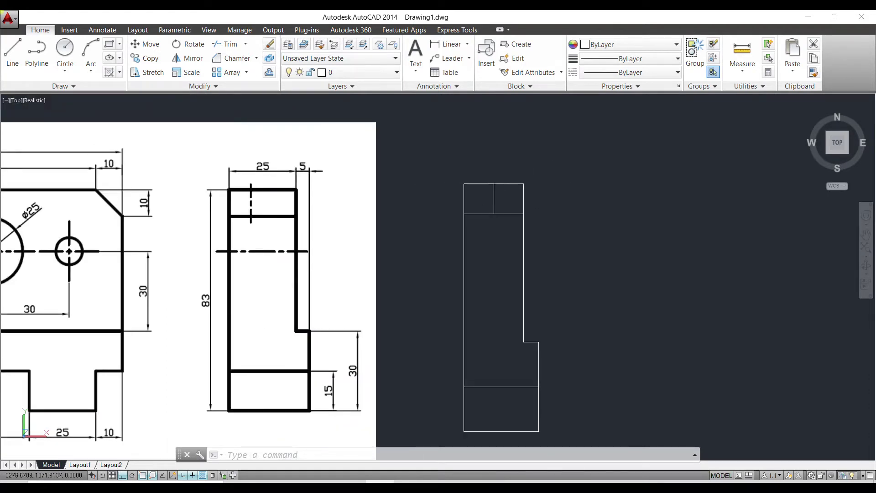
type("l")
key("Return")
left_click(465, 184)
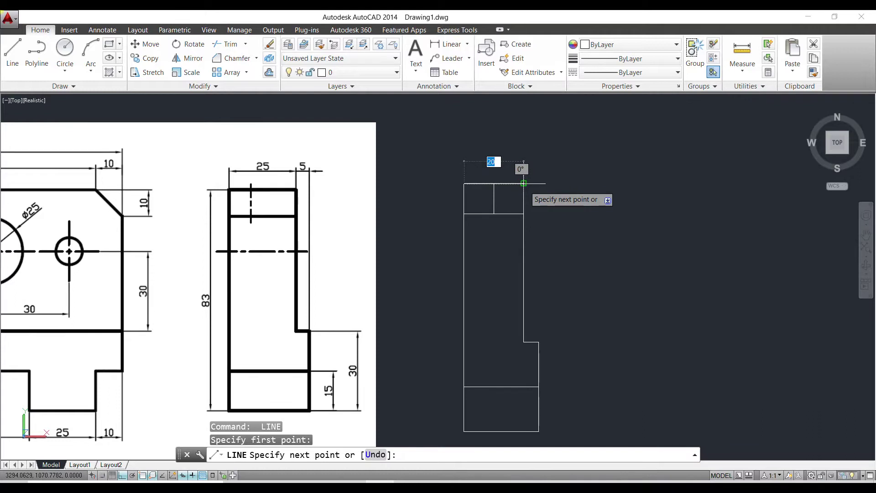
key("Escape")
Step: Reframe the reference and outline, then select the short divider in the top band
scroll(522, 180, "down", 2)
scroll(546, 195, "up", 2)
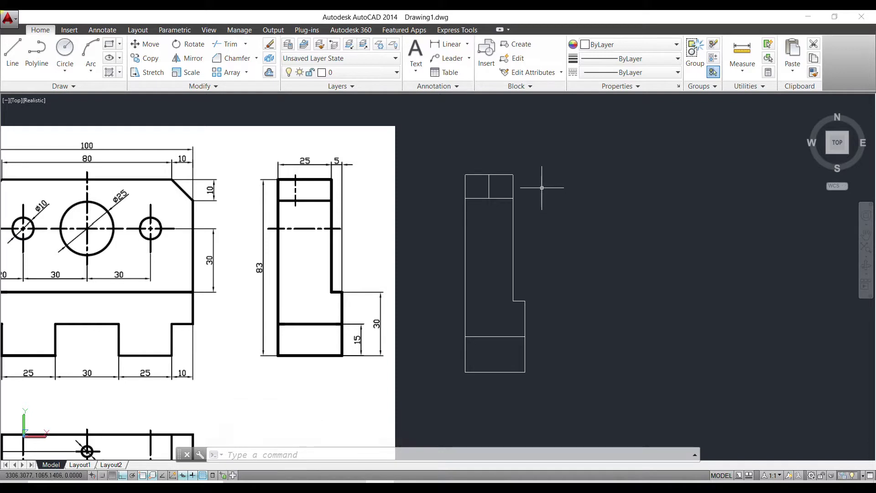
scroll(497, 167, "up", 4)
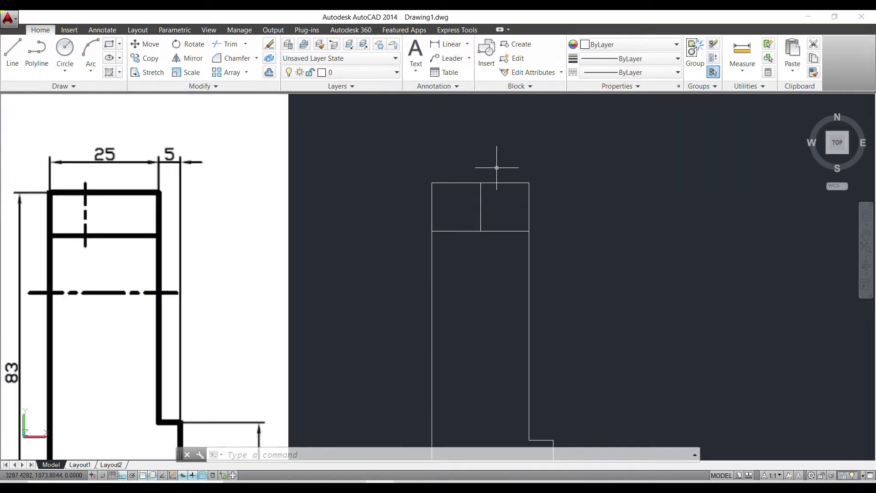
scroll(454, 174, "down", 3)
middle_click_drag(362, 182, 593, 187)
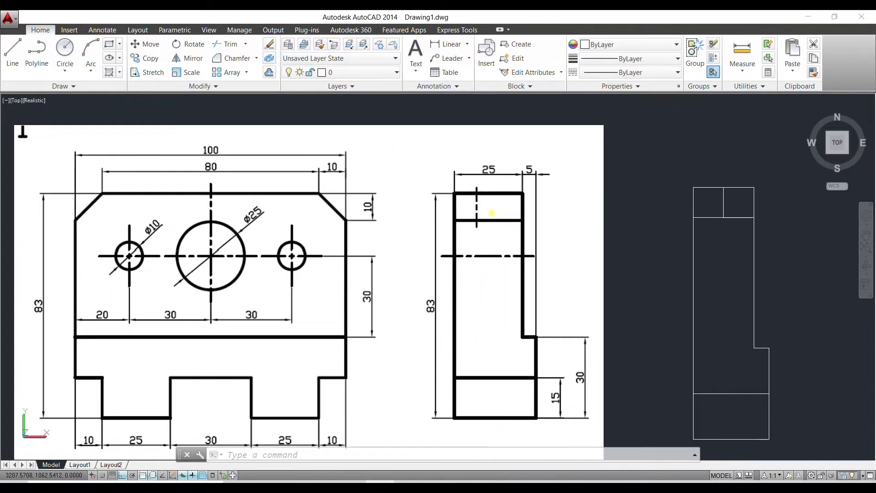
scroll(428, 202, "down", 2)
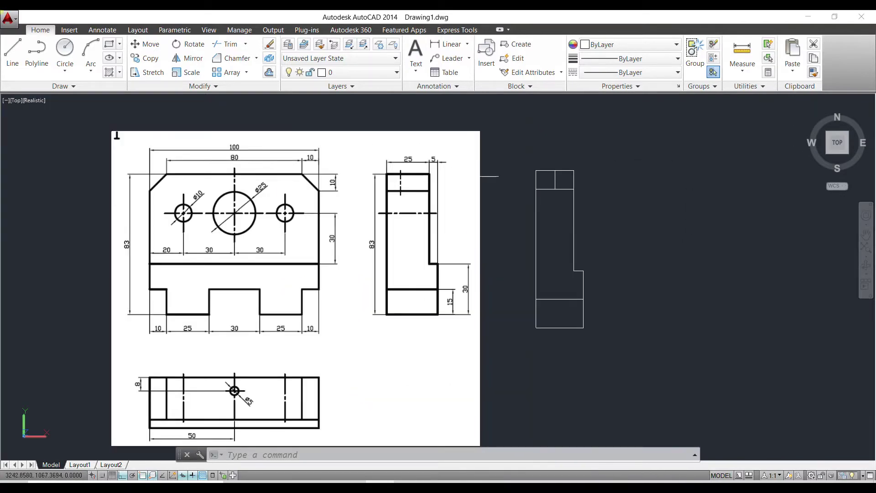
middle_click_drag(579, 184, 446, 184)
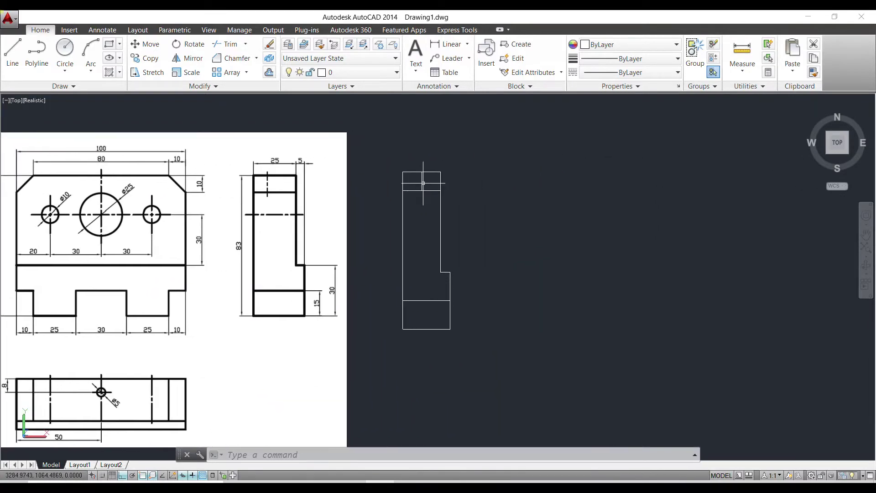
scroll(423, 171, "up", 2)
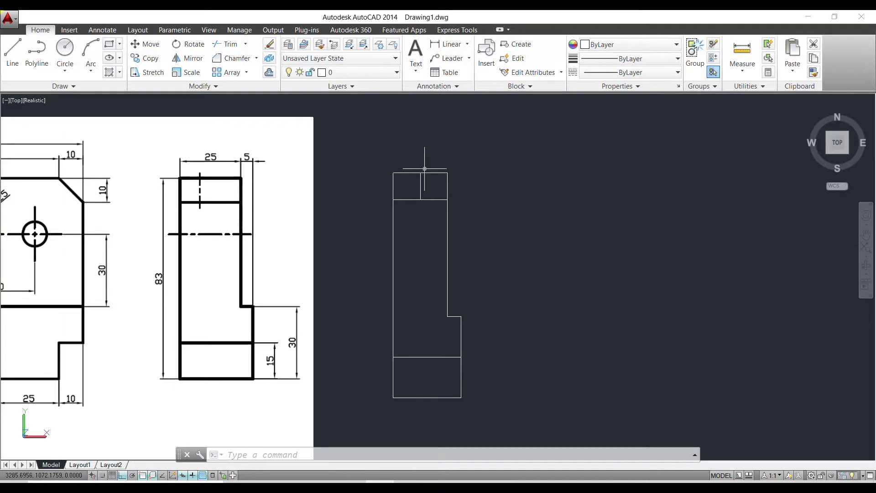
scroll(409, 170, "up", 2)
left_click(433, 187)
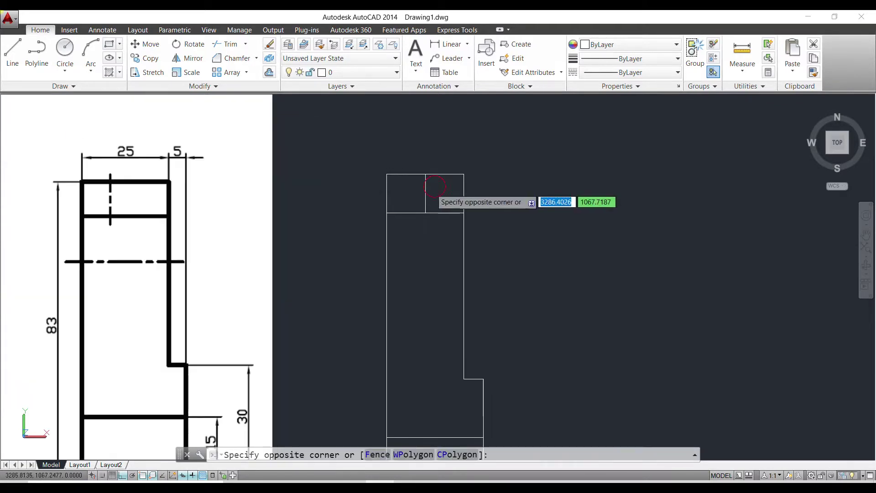
Step: Replace the old divider with a new 8-unit vertical line in the top band
key("Delete")
left_click(13, 51)
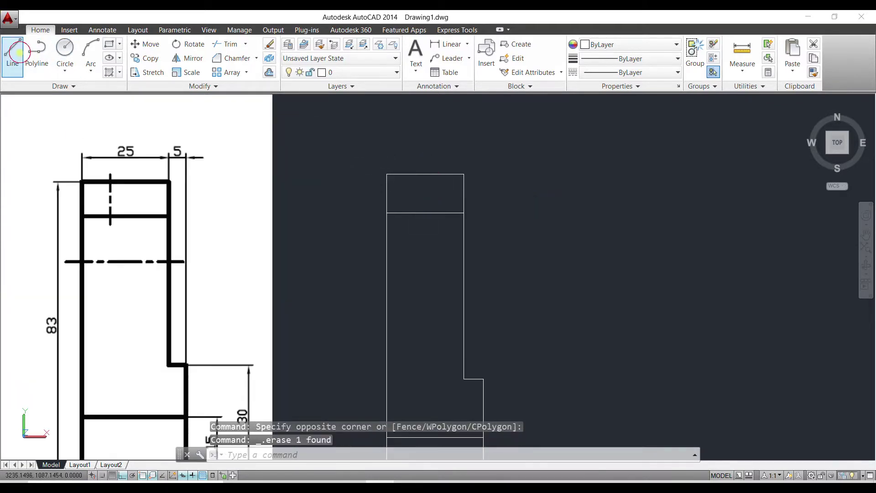
left_click(387, 174)
type("8")
key("Return")
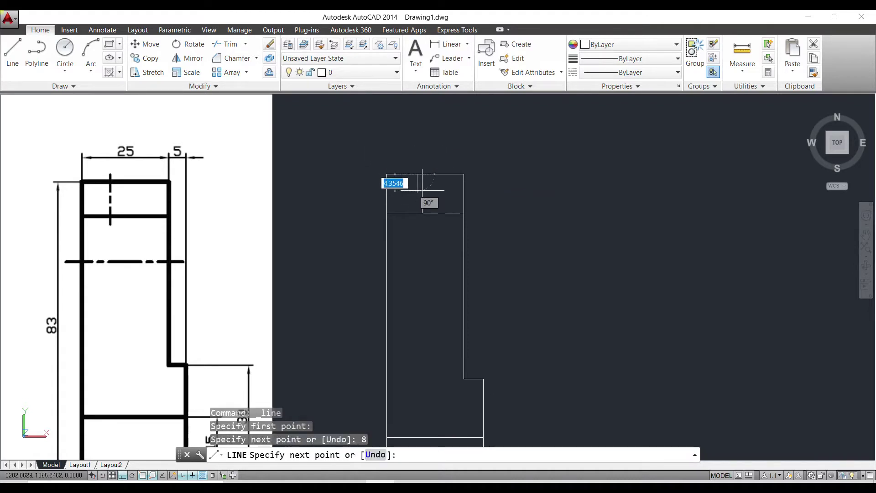
left_click(417, 213)
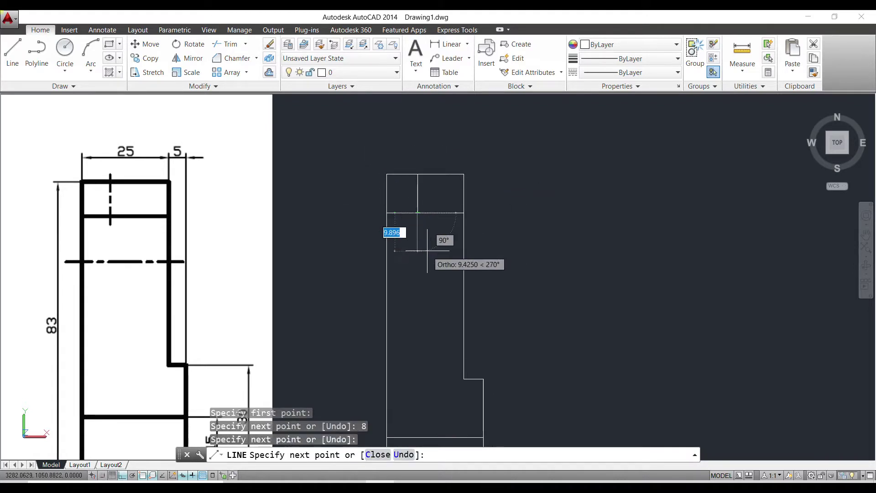
key("Escape")
Step: Draw a line 30 units up from the step corner, then left past the outline's left edge
scroll(427, 250, "down", 2)
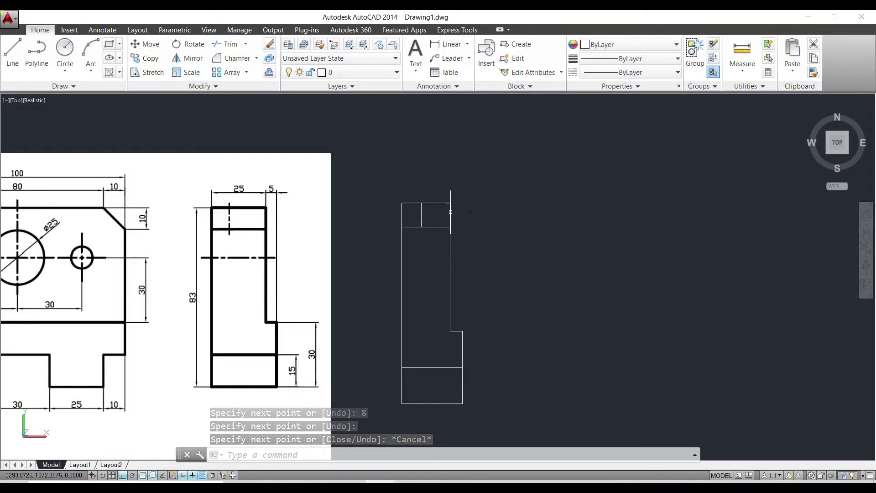
left_click(470, 253)
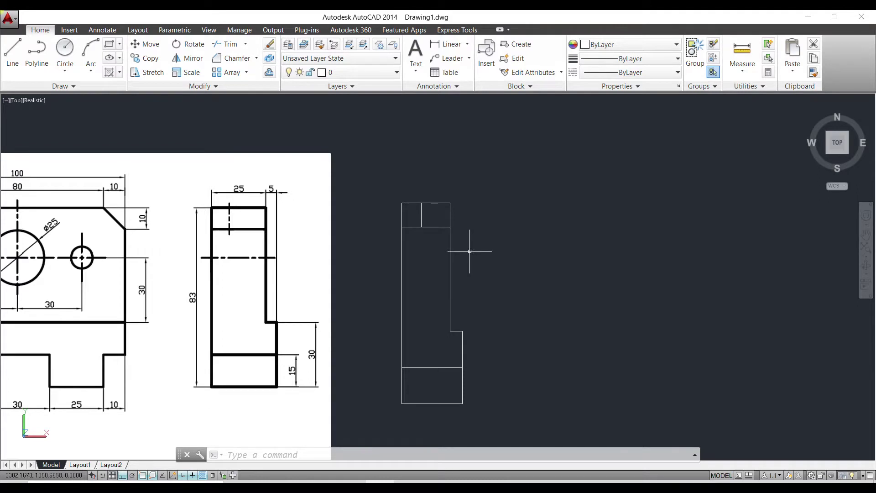
type("l")
key("Return")
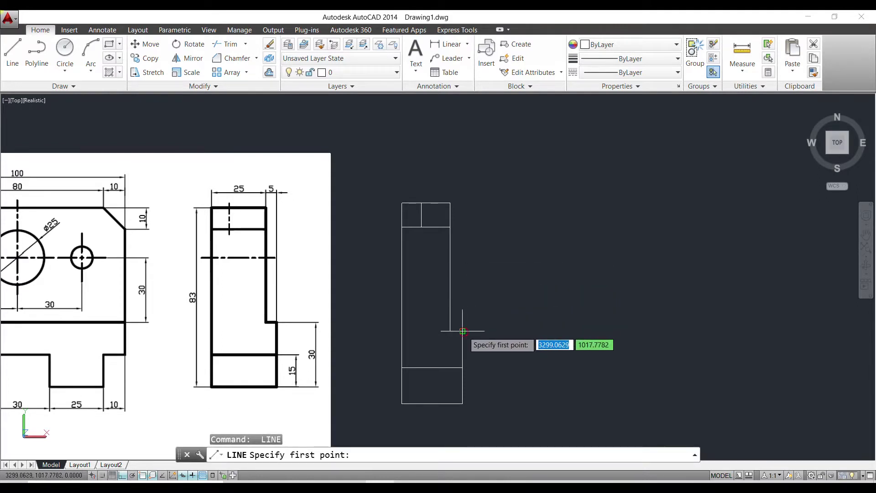
left_click(462, 331)
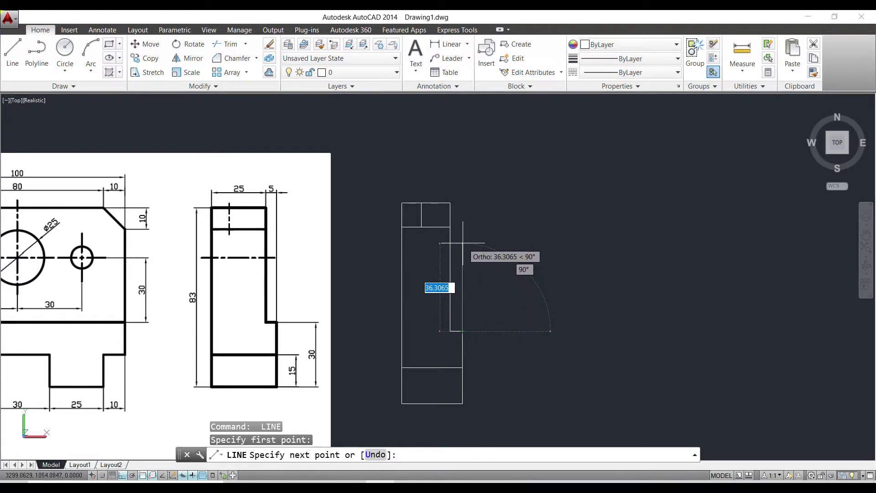
type("30")
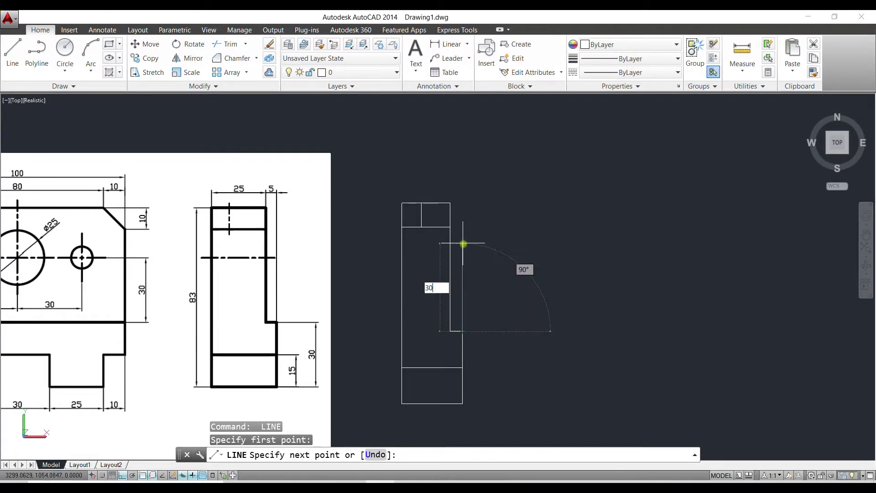
key("Return")
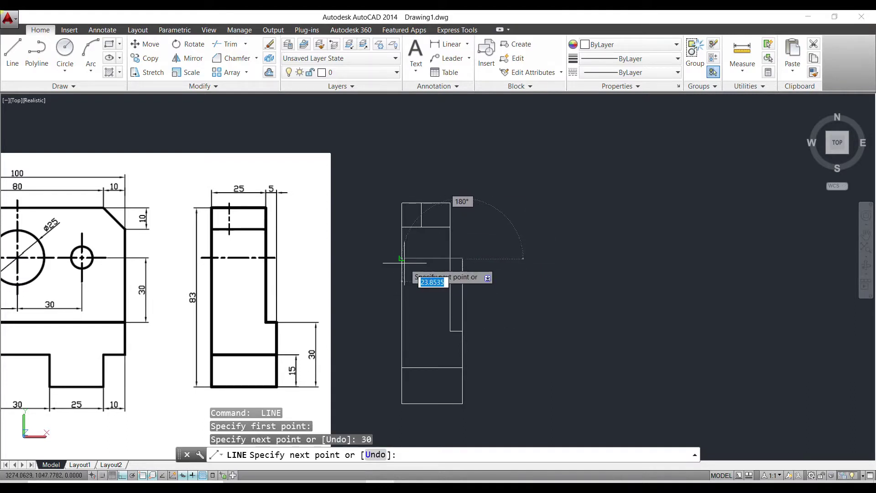
left_click(402, 259)
key("Escape")
key("Return")
key("Escape")
Step: Erase the stray vertical line, keeping the horizontal centre line
left_click(485, 247)
left_click(456, 283)
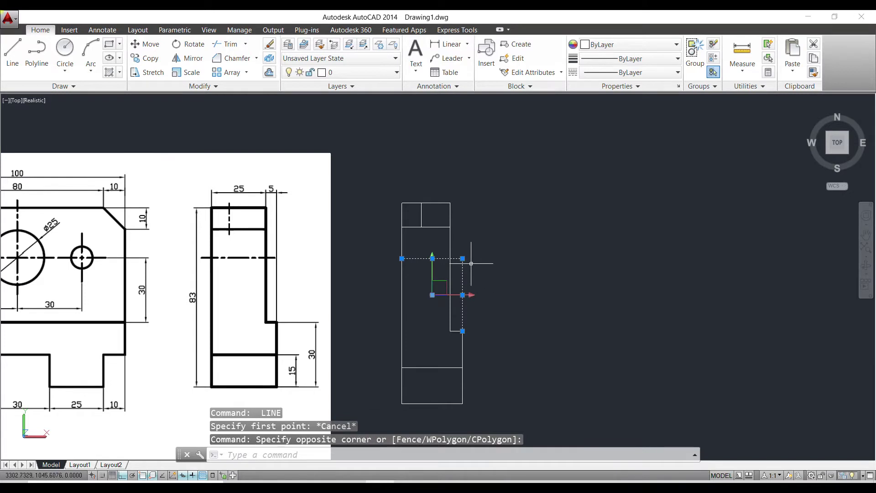
key("Escape")
scroll(471, 263, "up", 2)
left_click(465, 278)
left_click(450, 295)
key("Delete")
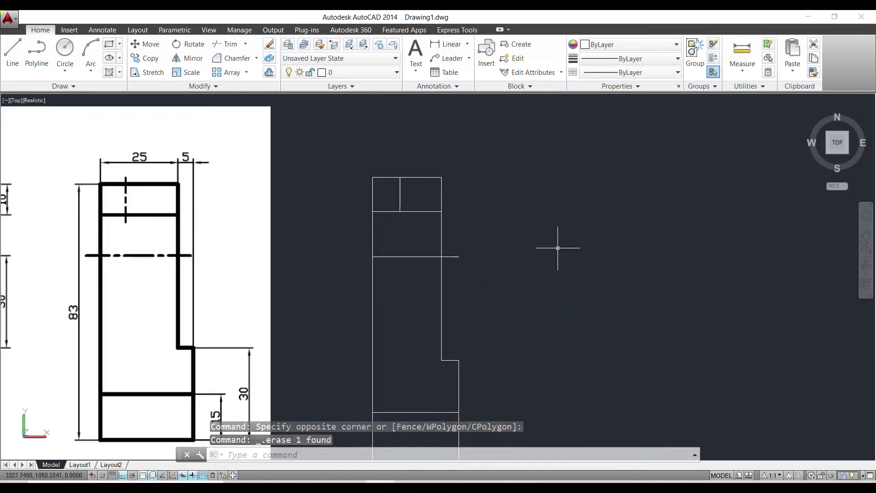
Step: Check the ends of the centre line and short top-band line with grips, then select the centre line
left_click(397, 257)
left_click(373, 256)
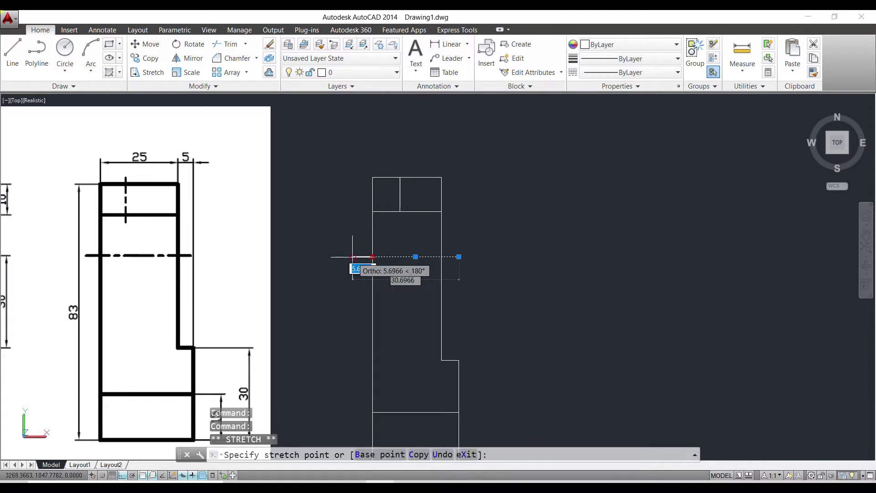
key("Escape")
left_click(400, 195)
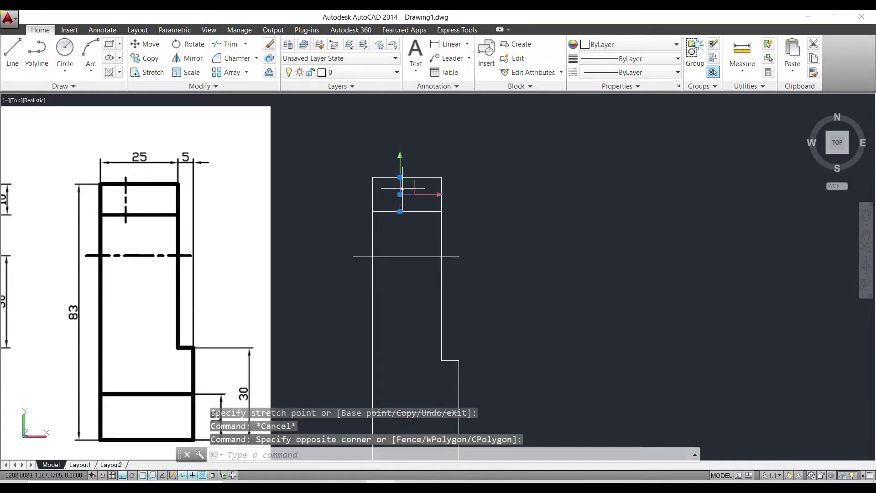
left_click(401, 177)
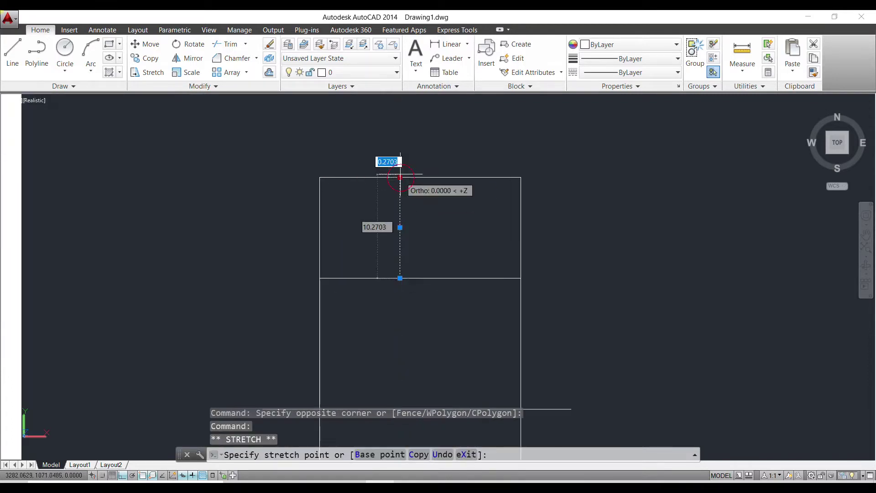
key("Escape")
left_click_drag(404, 265, 388, 268)
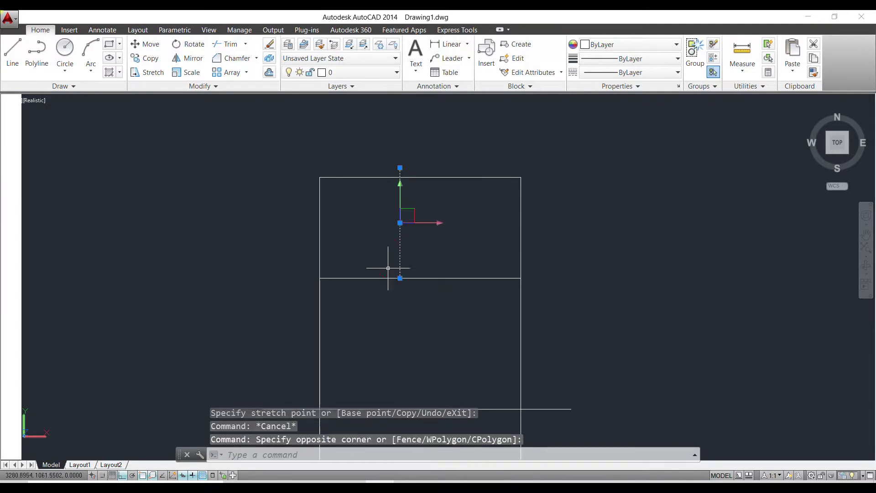
left_click(400, 278)
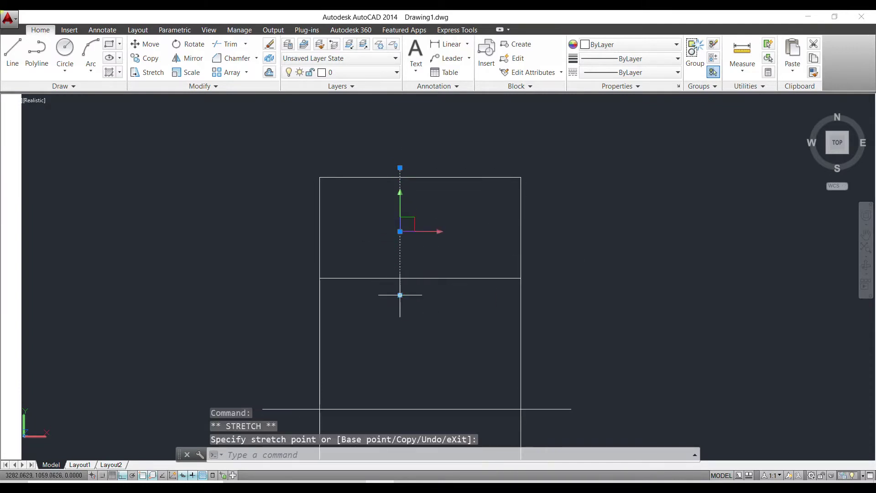
key("Escape")
scroll(416, 291, "down", 7)
scroll(416, 291, "up", 2)
middle_click_drag(413, 288, 421, 218)
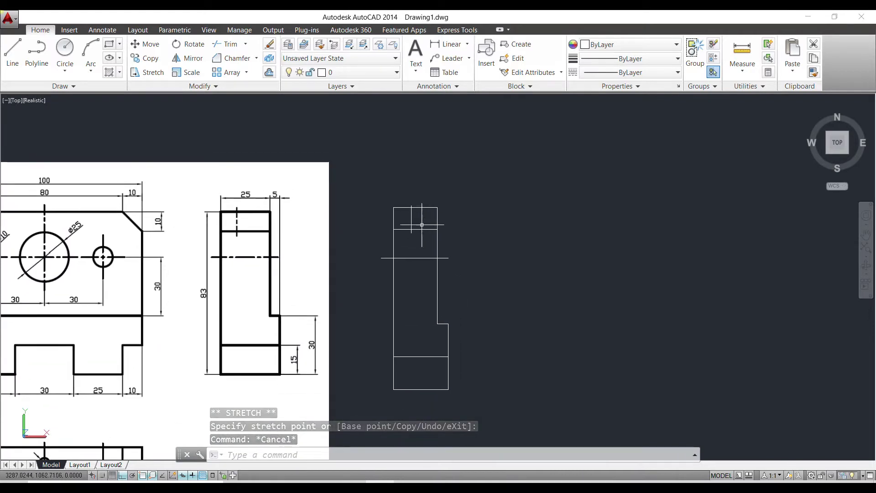
scroll(419, 250, "up", 2)
left_click(414, 251)
Step: Move the centre line and short top-band line onto the KESİK layer
left_click(413, 267)
left_click(405, 200)
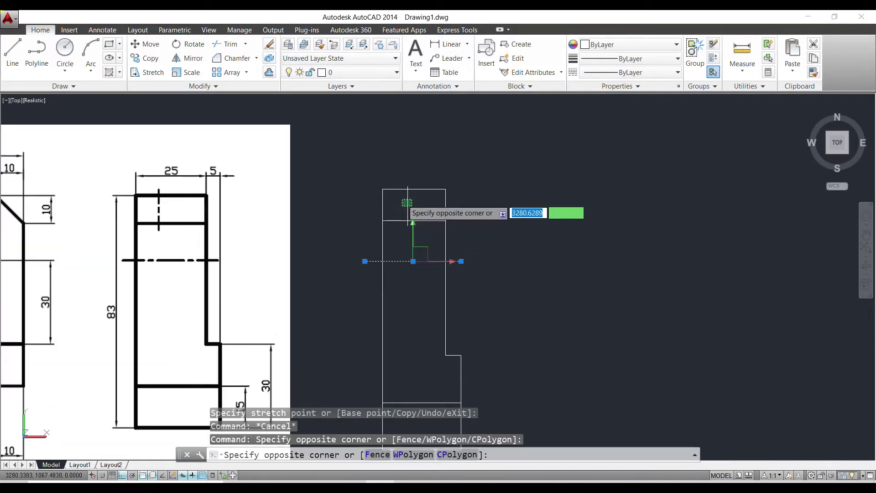
left_click(347, 72)
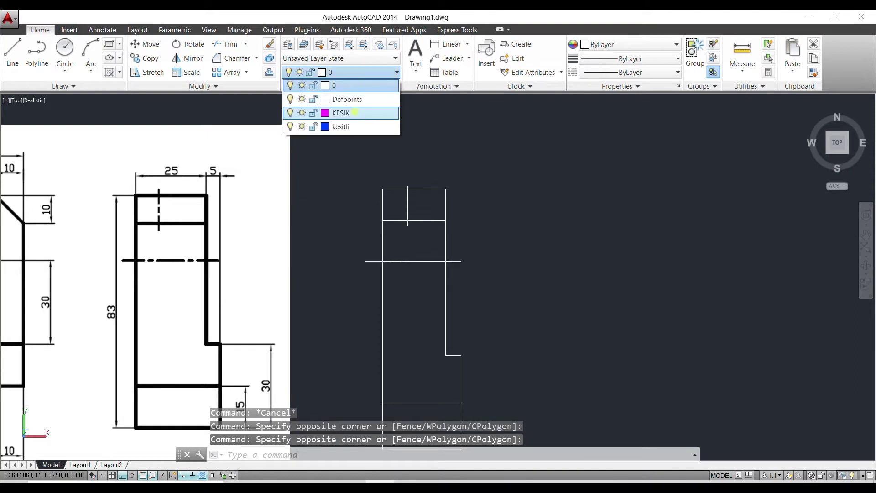
left_click(355, 112)
key("Escape")
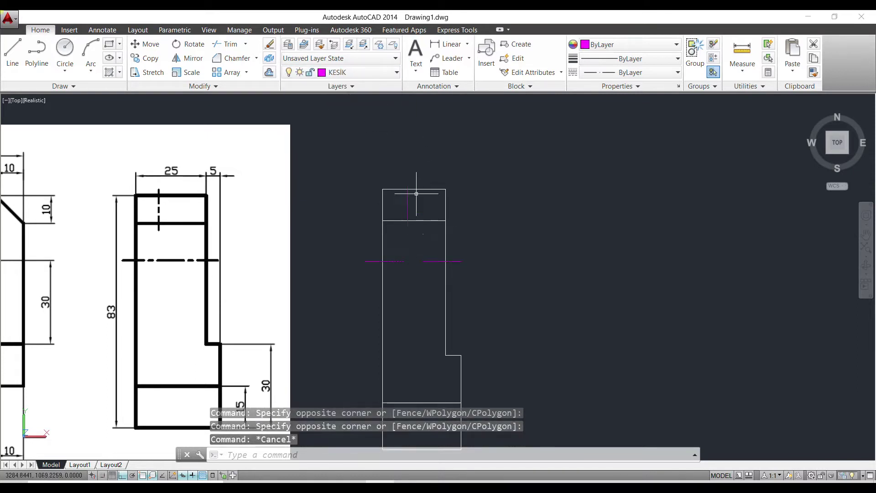
Step: Open and close the Layer Properties Manager to review the layers
left_click(372, 86)
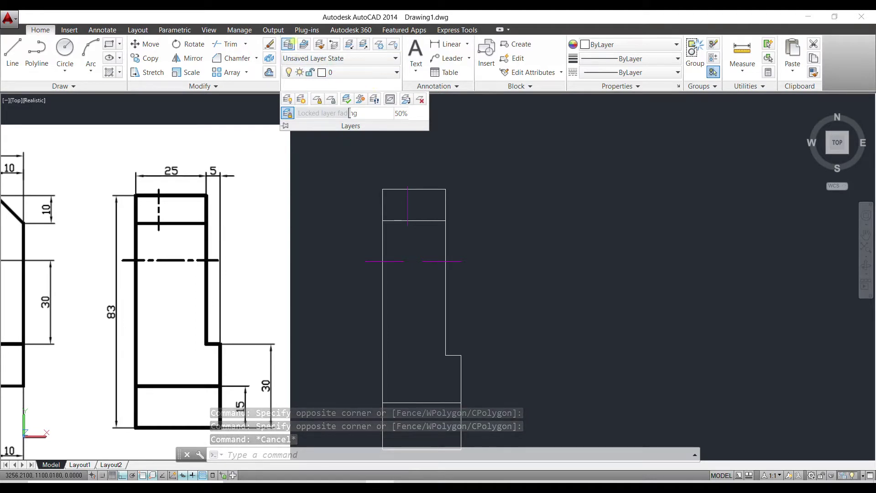
left_click(288, 45)
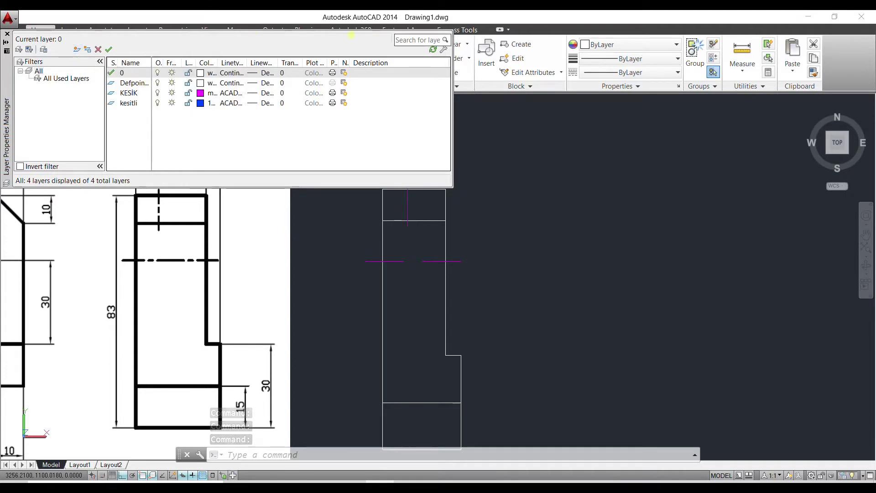
left_click(7, 33)
key("Escape")
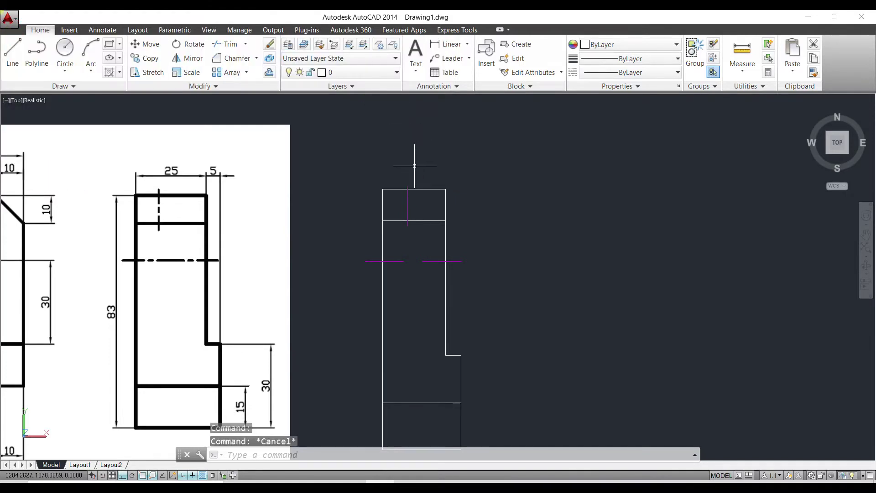
scroll(415, 166, "down", 2)
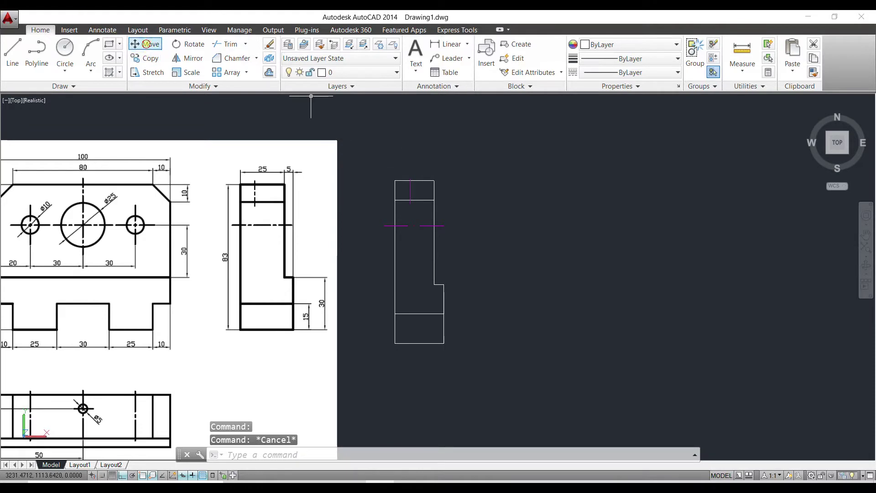
Step: Move the whole 14-object side view further to the right
left_click(145, 44)
left_click(491, 135)
left_click(378, 388)
key("Return")
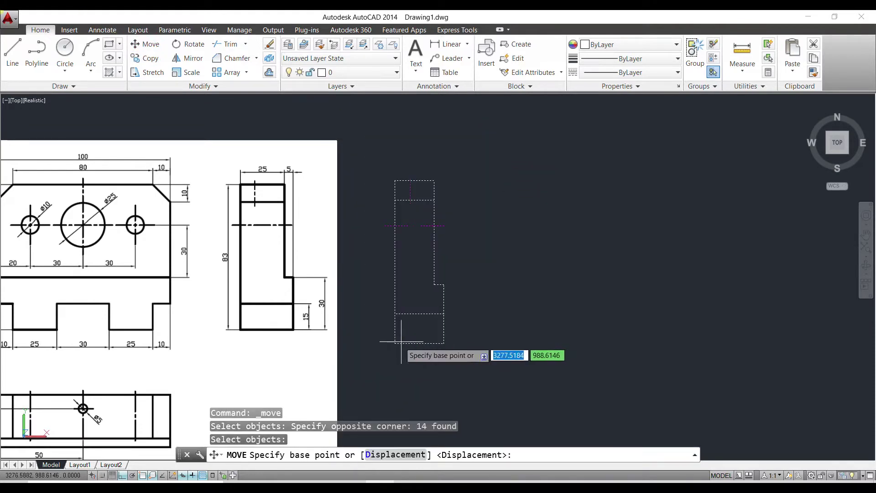
left_click(395, 343)
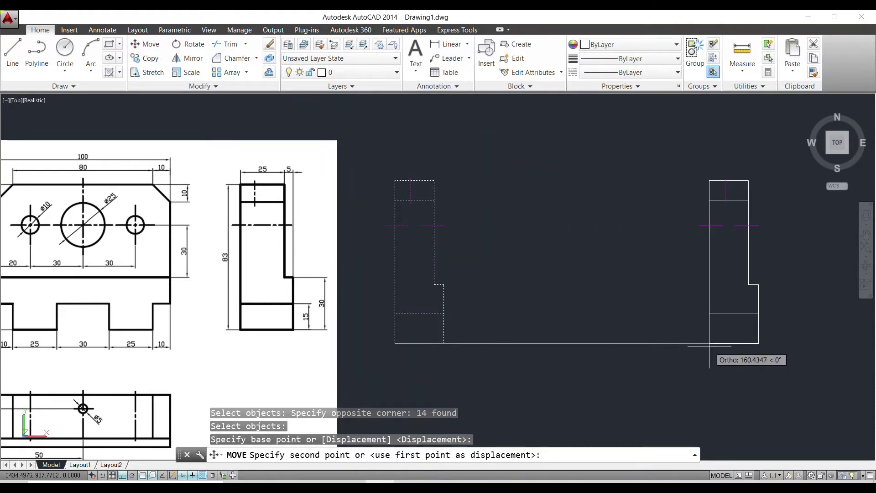
left_click(723, 342)
scroll(535, 301, "down", 1)
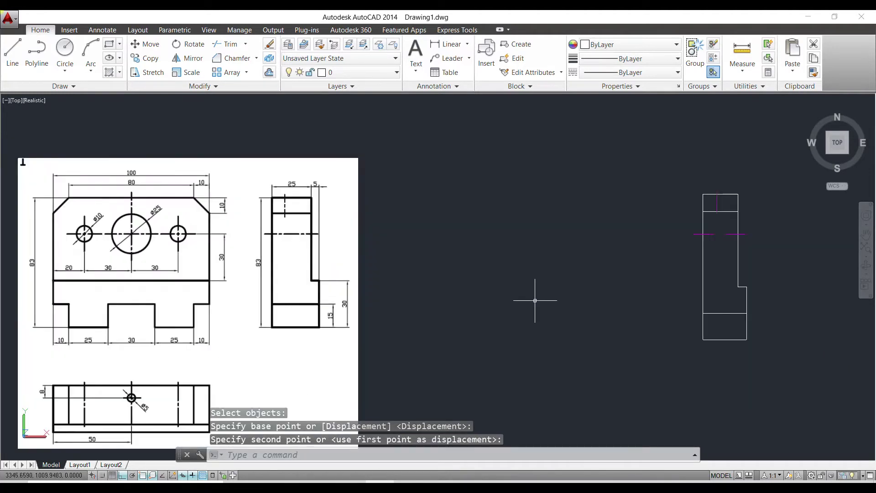
Step: Draw a long horizontal base line leftward from the side view's bottom-left corner
left_click(12, 51)
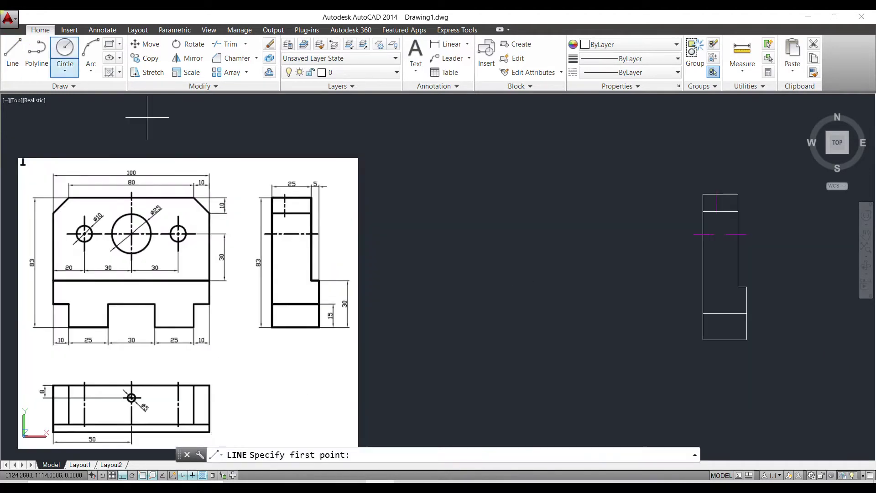
left_click(703, 340)
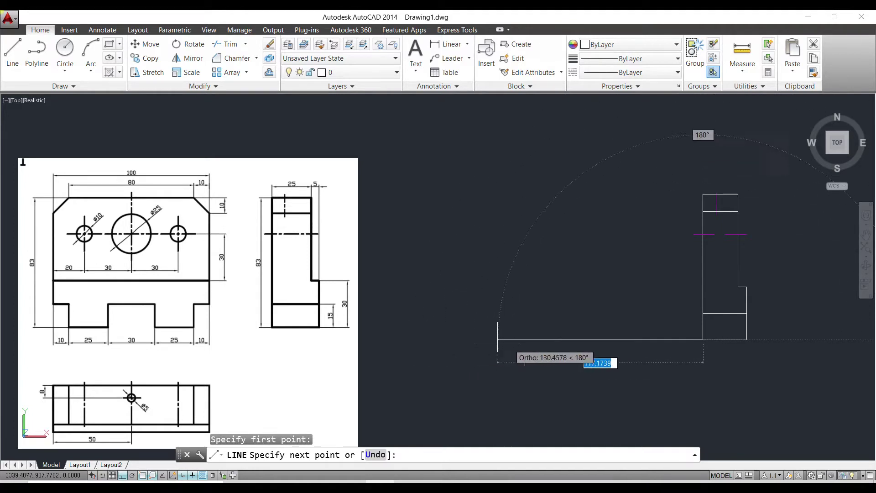
left_click(421, 341)
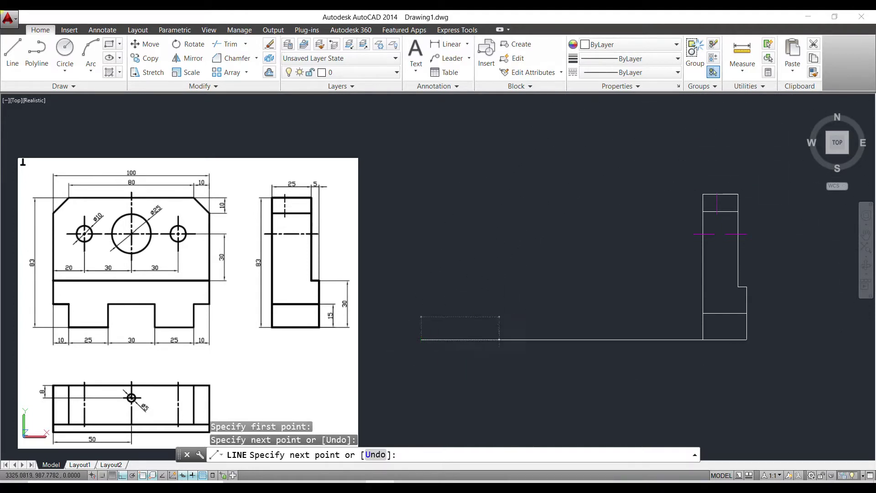
key("Escape")
left_click(516, 340)
key("Escape")
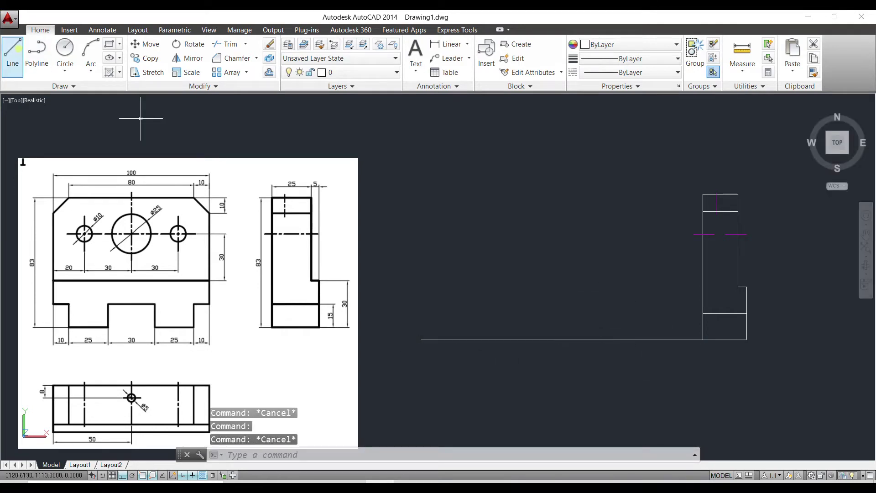
left_click(12, 53)
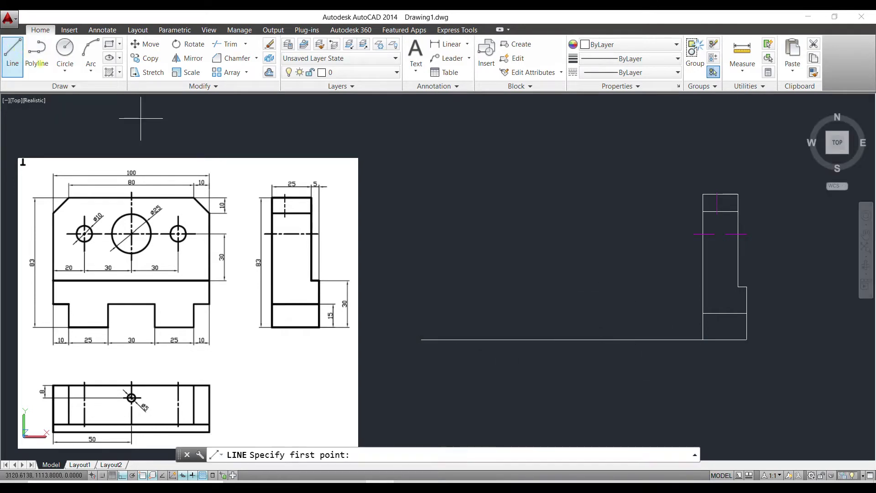
Step: Draw the notch profile with segments 10, 15, 25, 15, 30, 15, 25, 15 and 10
left_click(422, 243)
type("10")
key("Return")
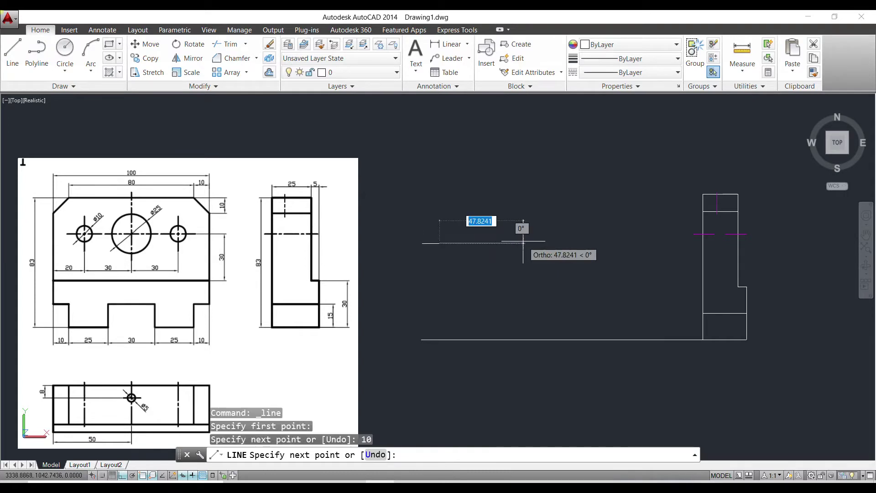
type("15")
key("Return")
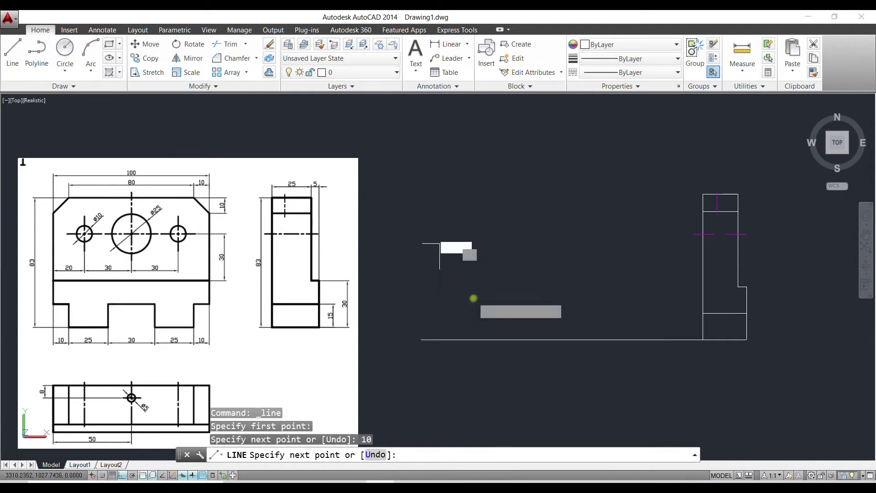
type("25")
key("Return")
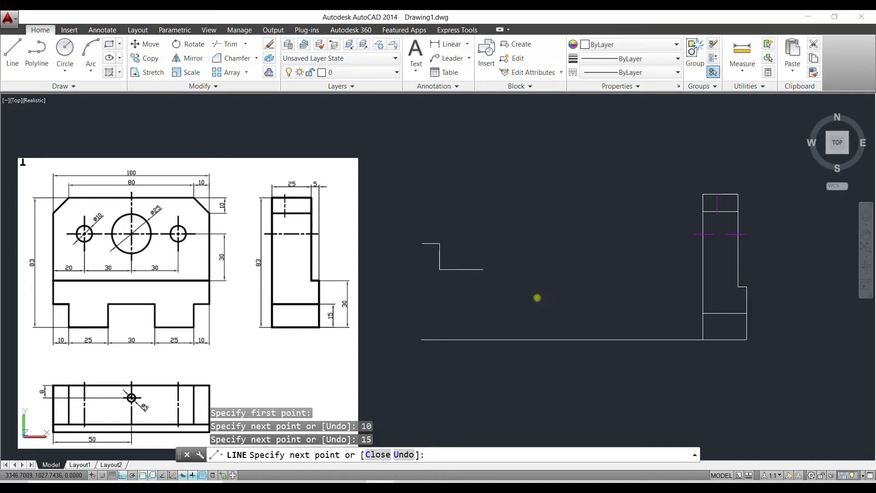
type("15")
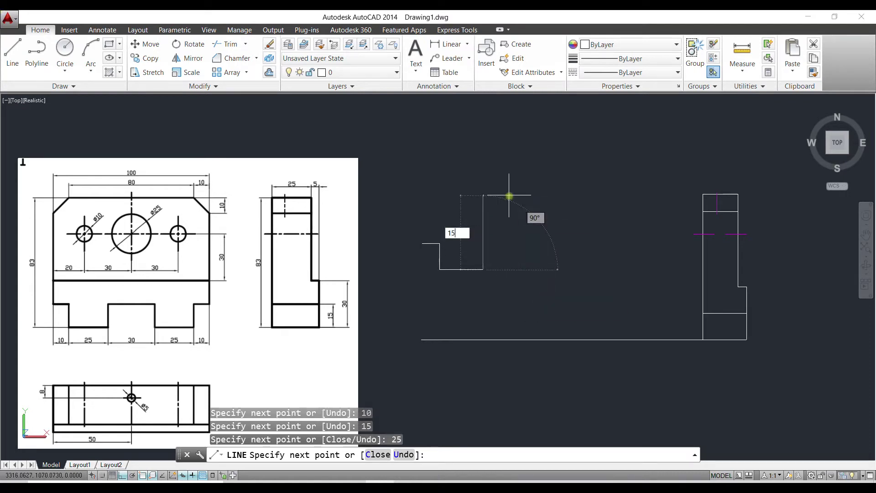
key("Return")
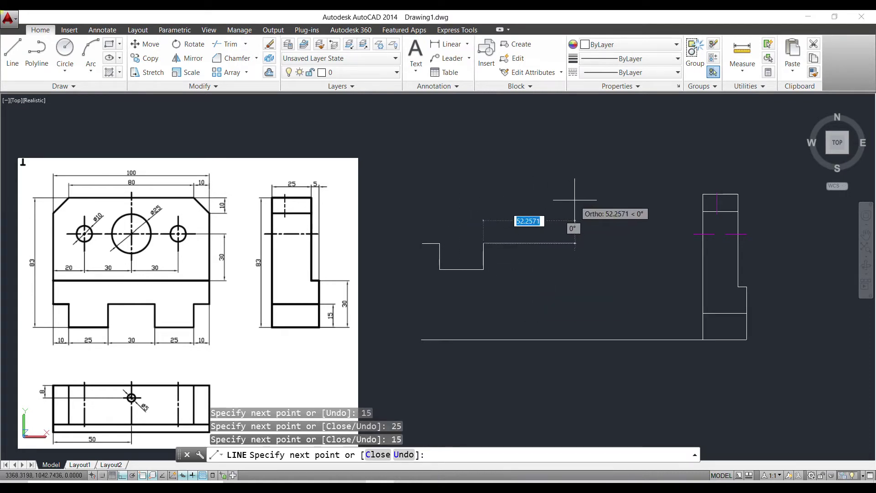
key("Return")
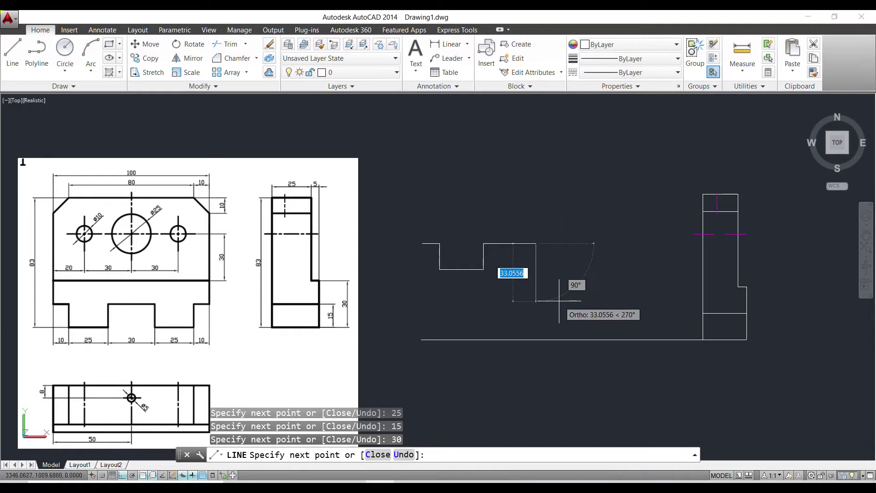
type("15")
key("Return")
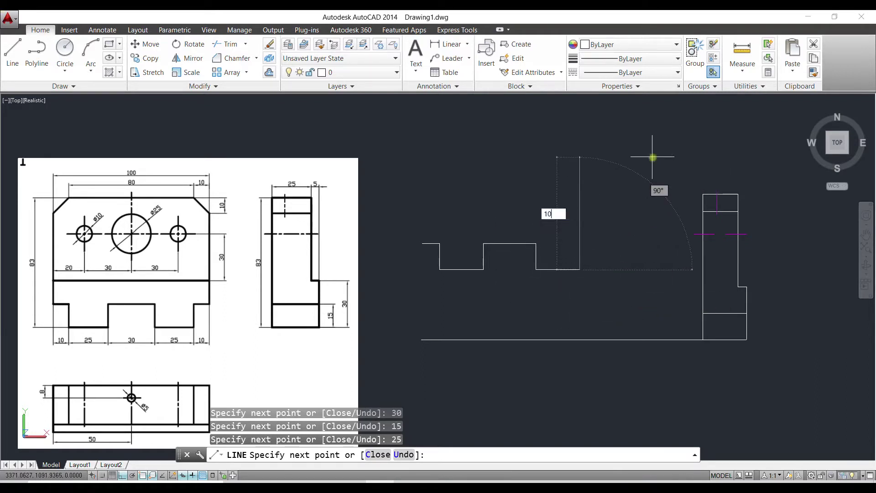
key("Return")
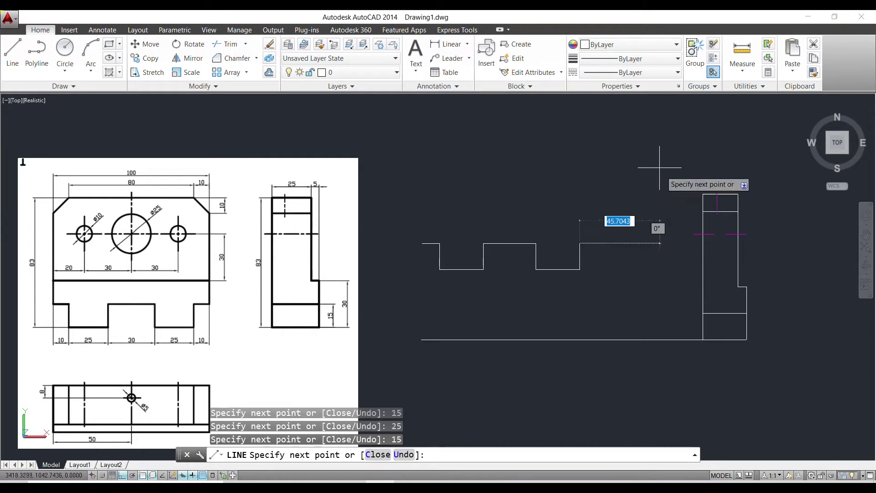
type("0")
key("Return")
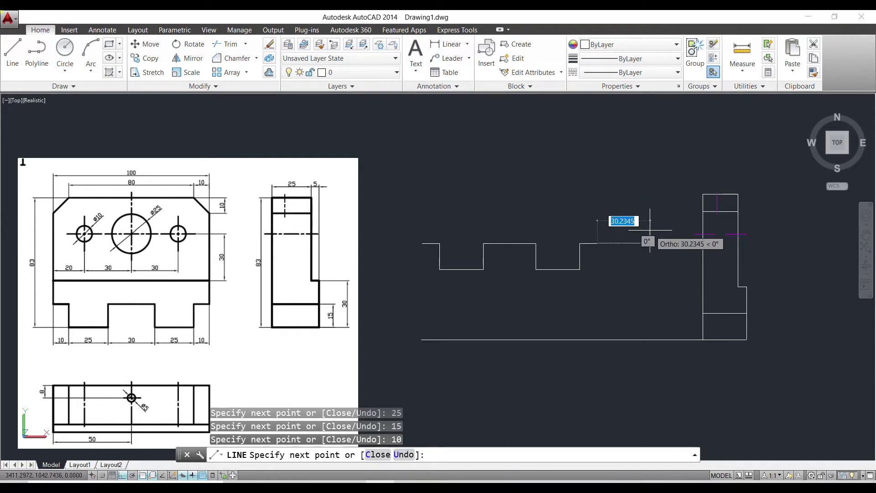
key("Return")
Step: Select all nine profile segments with the Move tool
left_click(145, 43)
left_click(603, 215)
left_click(407, 297)
key("Return")
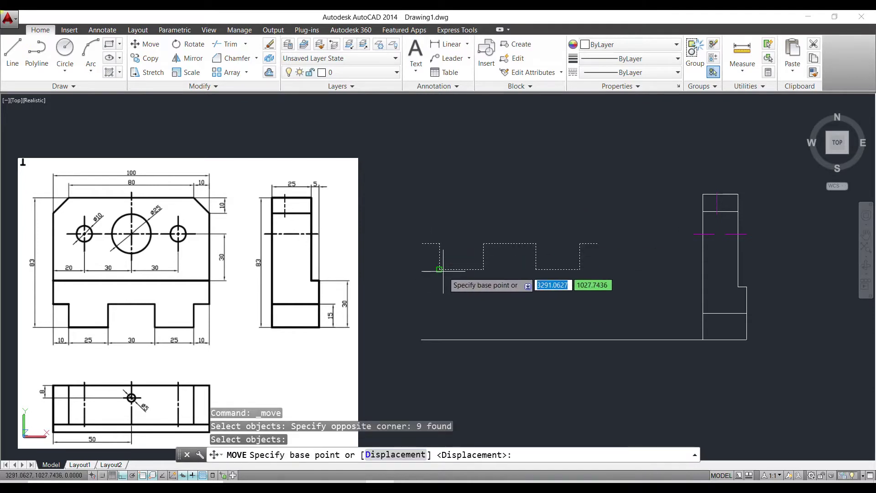
Step: Move the notched profile lower and erase the long base line
left_click(421, 243)
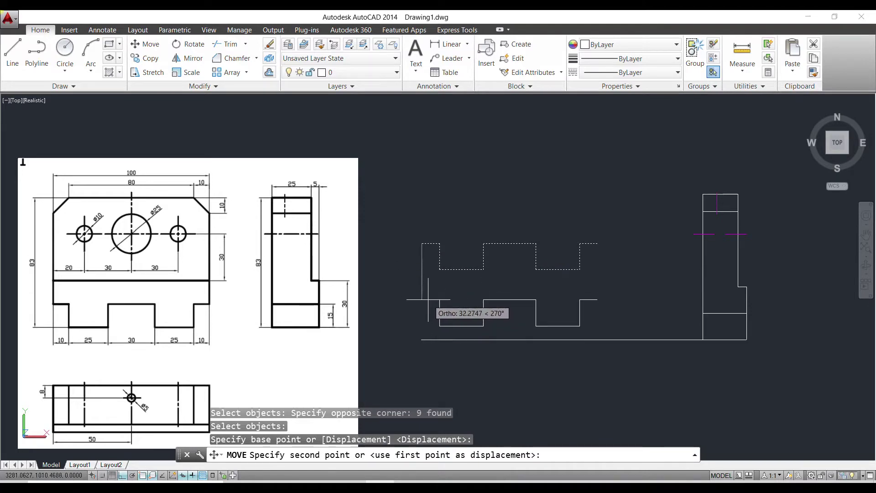
left_click(428, 299)
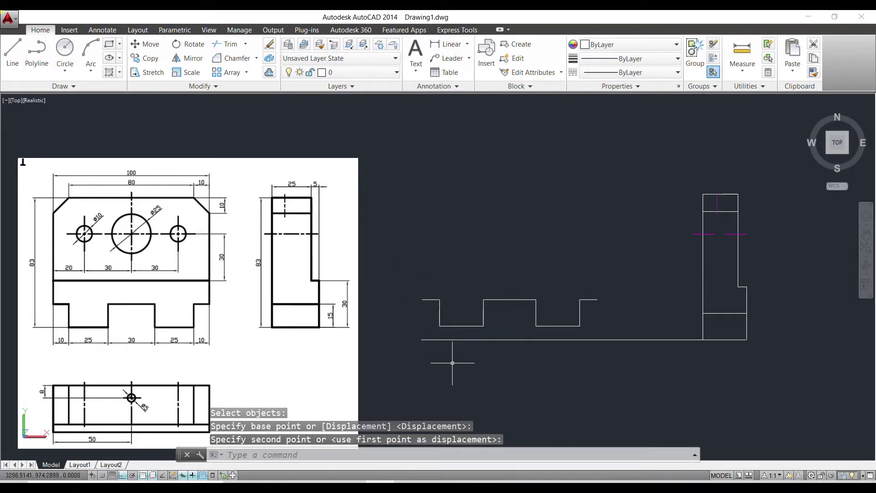
scroll(453, 363, "up", 2)
left_click(430, 332)
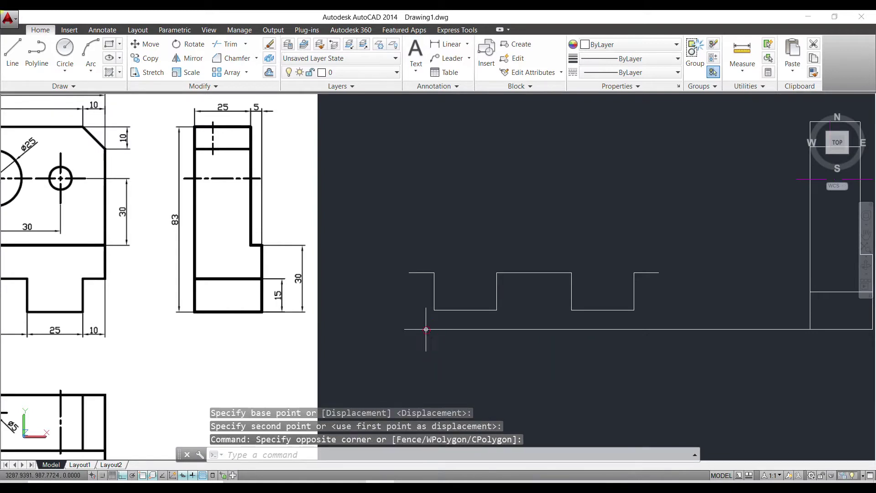
left_click(404, 328)
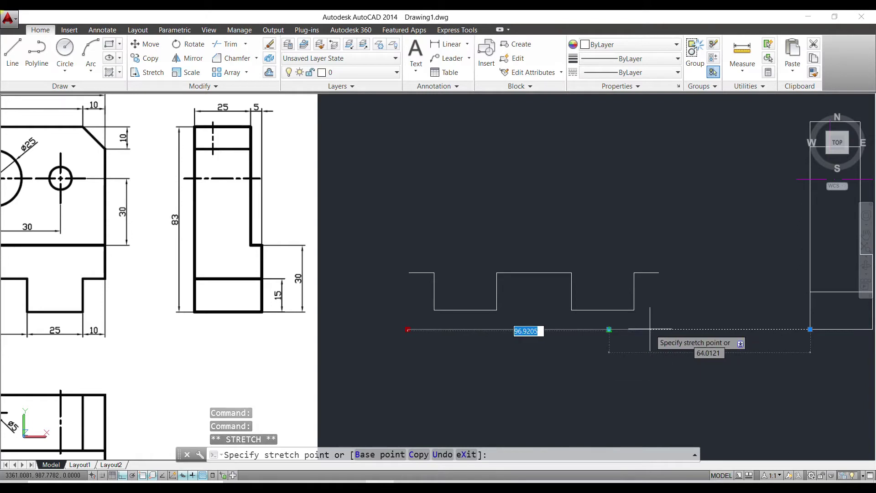
key("Escape")
left_click(666, 313)
key("Escape")
key("Escape")
left_click(666, 314)
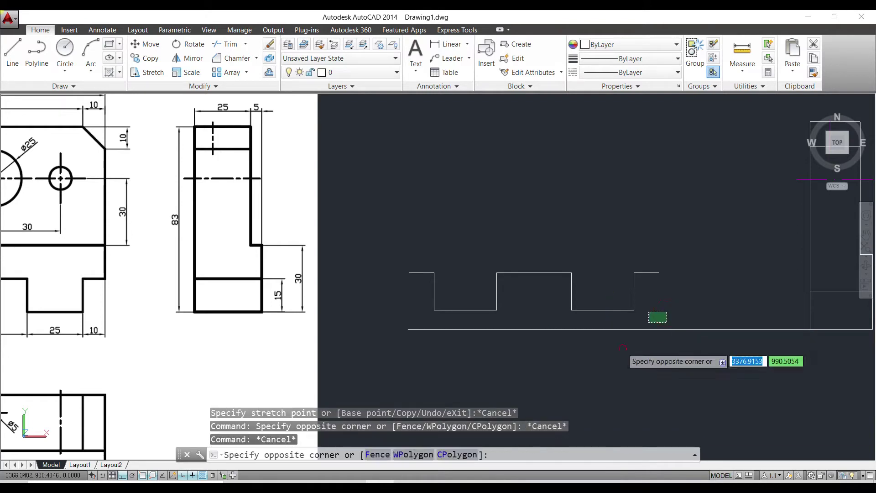
left_click(627, 347)
key("Delete")
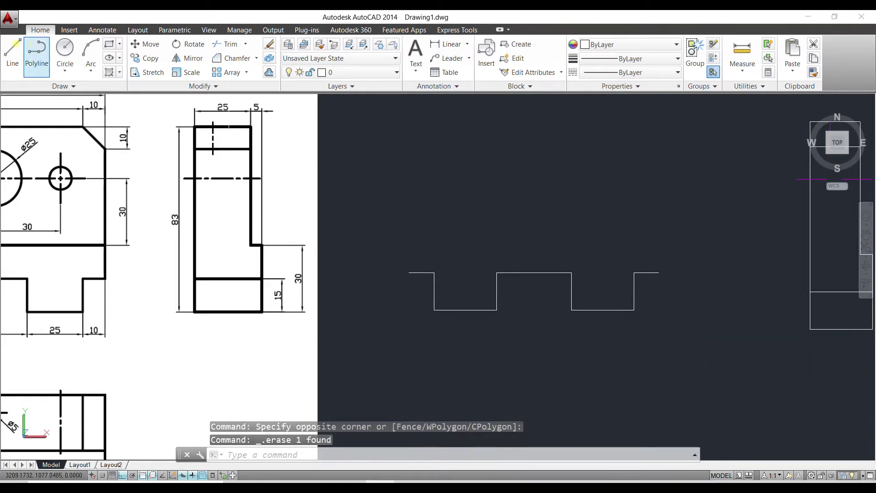
Step: Draw a new base line leftward from the side view's bottom corner to beneath the profile
left_click(12, 52)
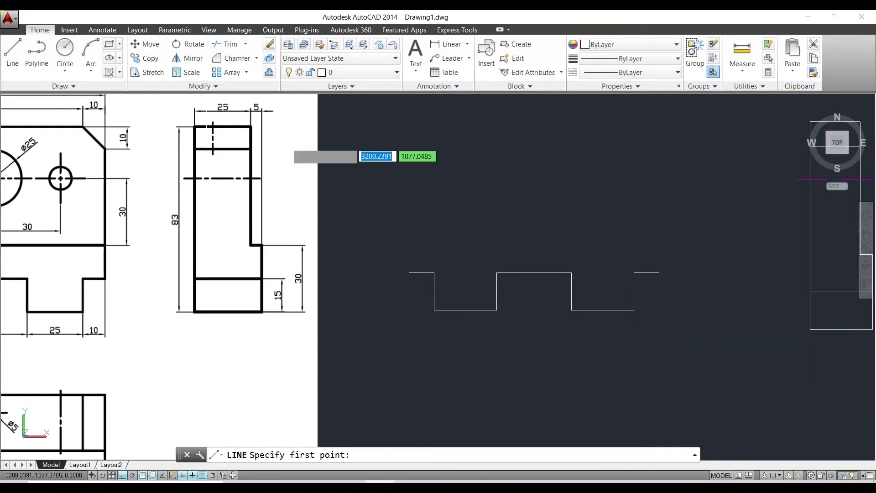
left_click(810, 328)
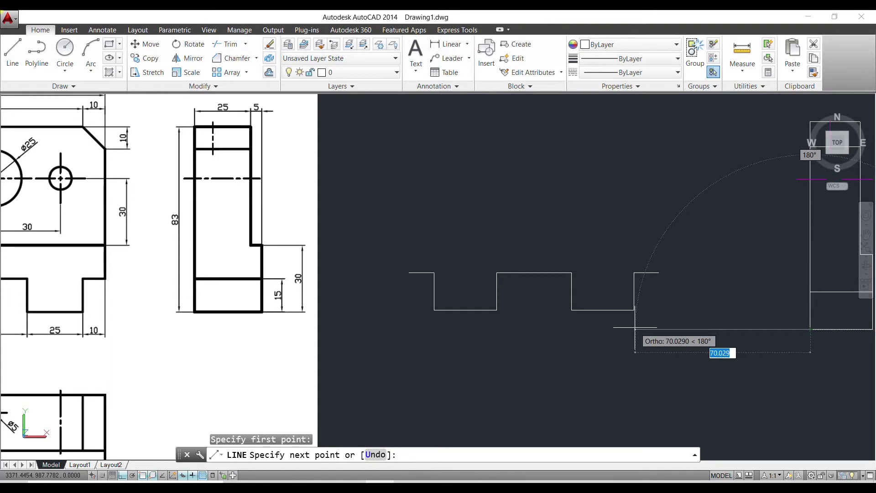
left_click(634, 329)
key("Escape")
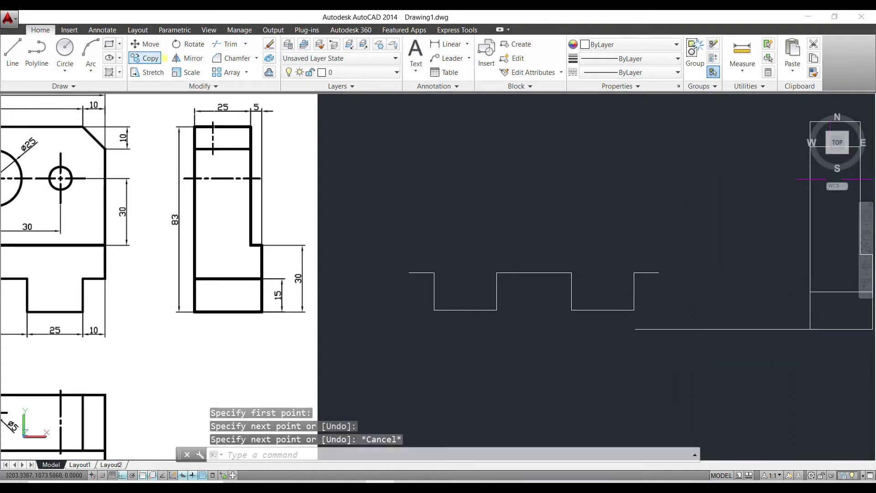
Step: Move the nine profile segments down so the profile rests on the new base line
left_click(146, 44)
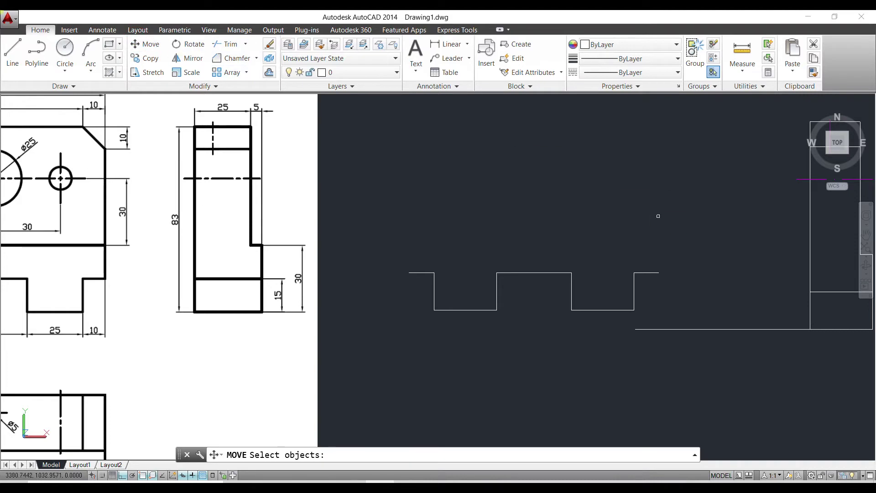
left_click_drag(689, 247, 409, 321)
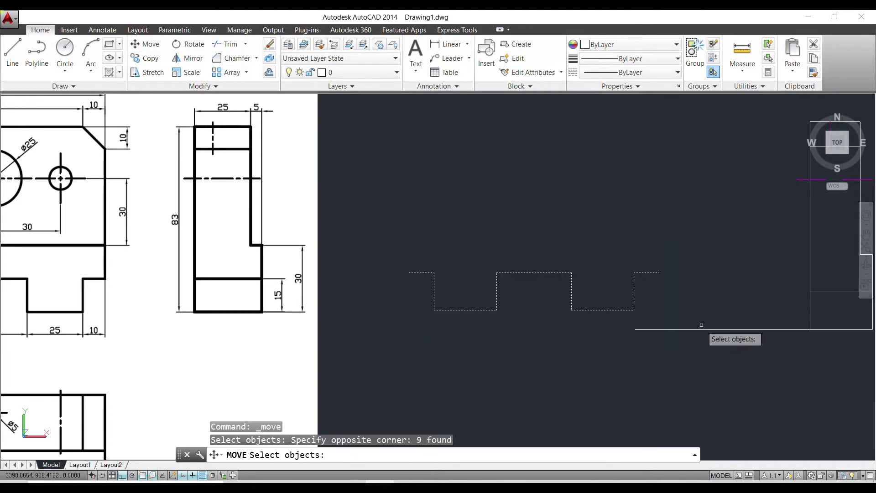
scroll(687, 315, "up", 2)
key("Return")
left_click(611, 308)
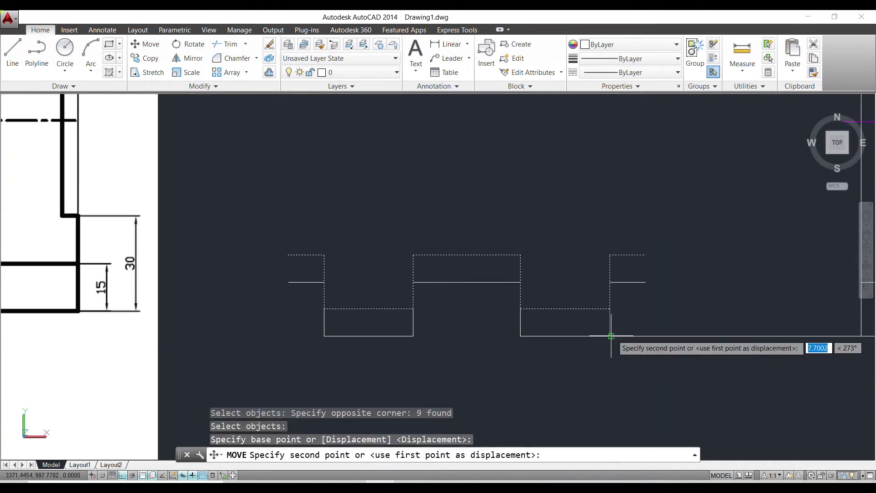
left_click(612, 336)
scroll(543, 245, "down", 2)
key("Escape")
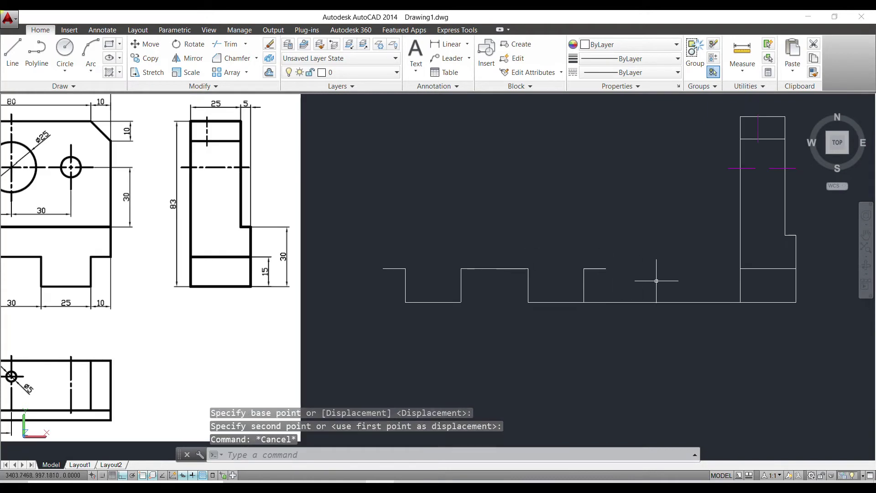
key("Return")
key("Escape")
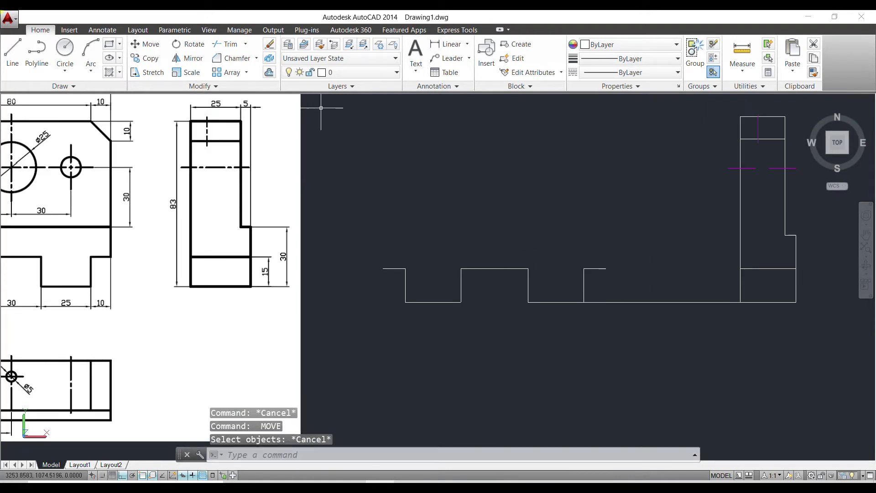
Step: Draw a top line from the side view's top-left corner past the profile's left end
left_click(383, 268)
mouse_move(405, 183)
middle_mouse_down()
mouse_move(426, 244)
mouse_move(374, 199)
middle_mouse_up()
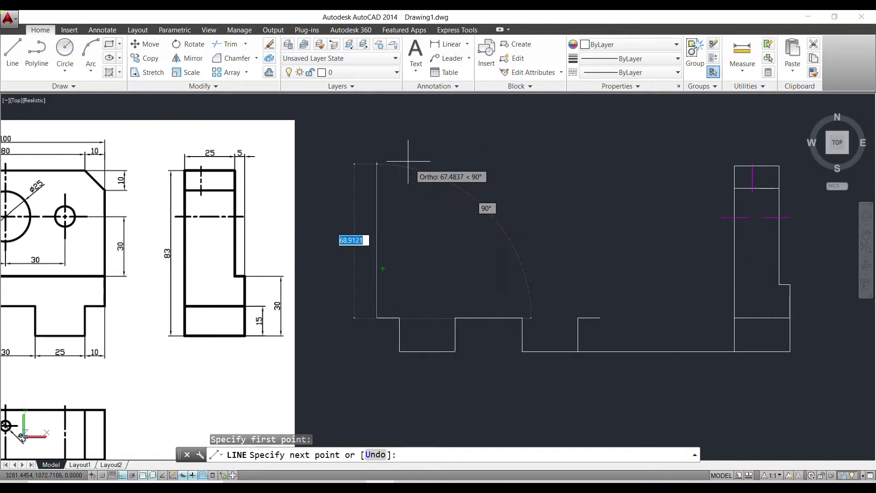
key("Escape")
key("Return")
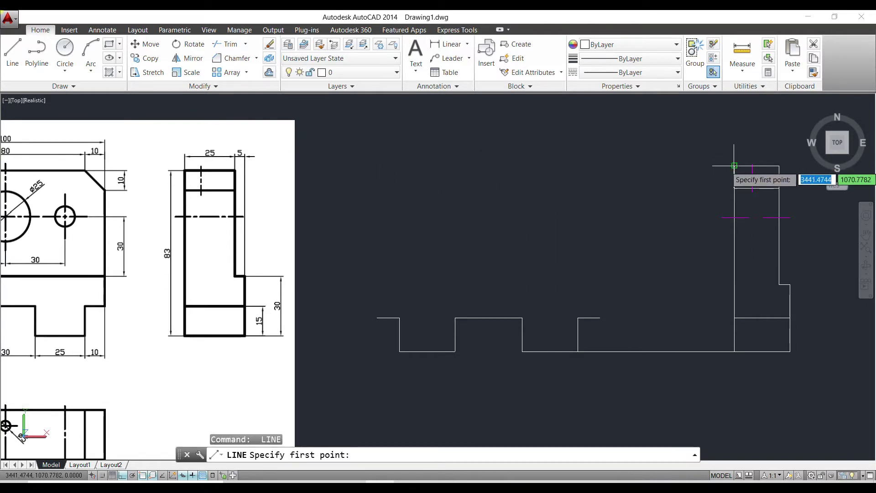
left_click(734, 166)
left_click(338, 174)
key("Return")
key("Return")
Step: Add the front view's left vertical edge and trim the overhanging line ends
left_click(377, 318)
left_click(377, 130)
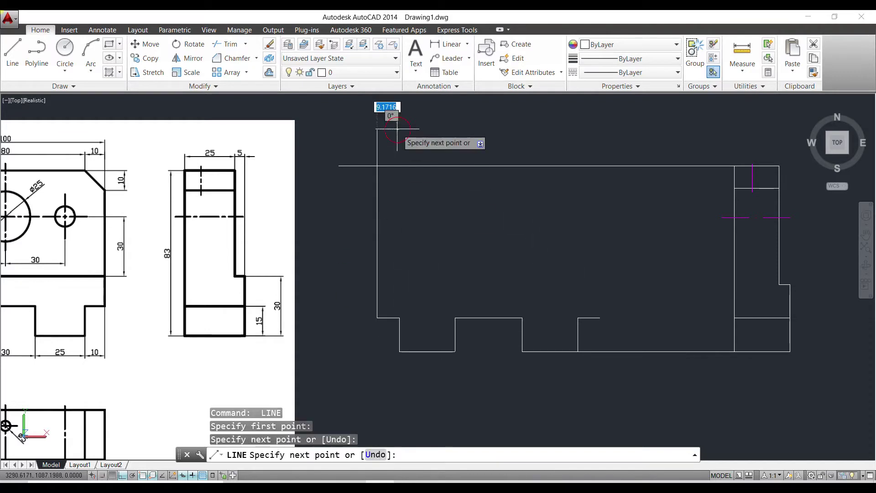
key("Escape")
left_click(226, 43)
key("Return")
left_click(390, 142)
left_click(352, 156)
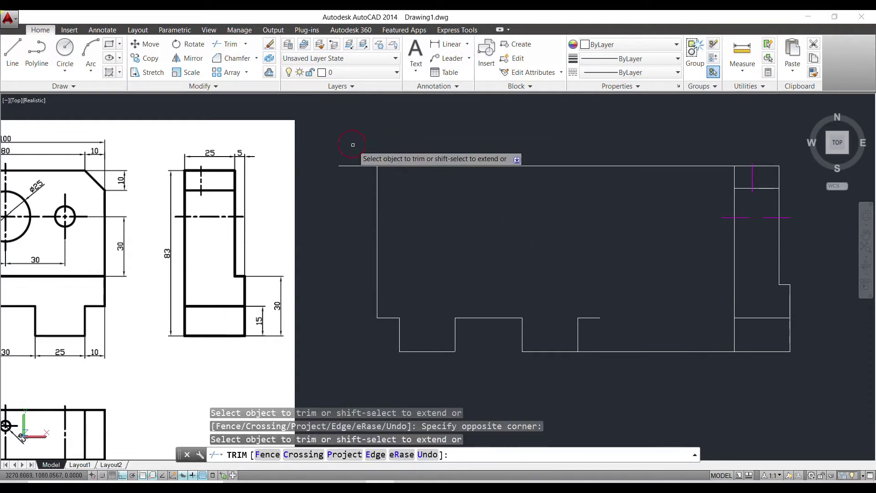
left_click(342, 183)
key("Escape")
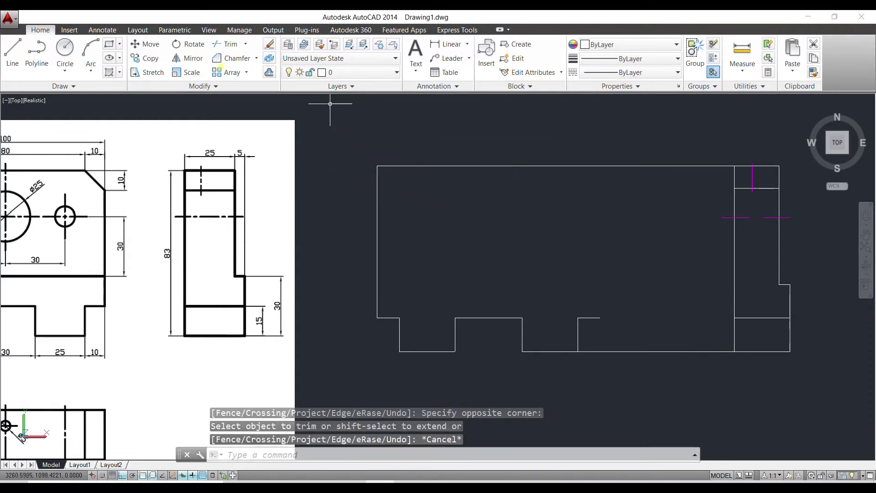
Step: Draw the front view's right vertical edge from its lower corner up to the top edge
left_click(12, 51)
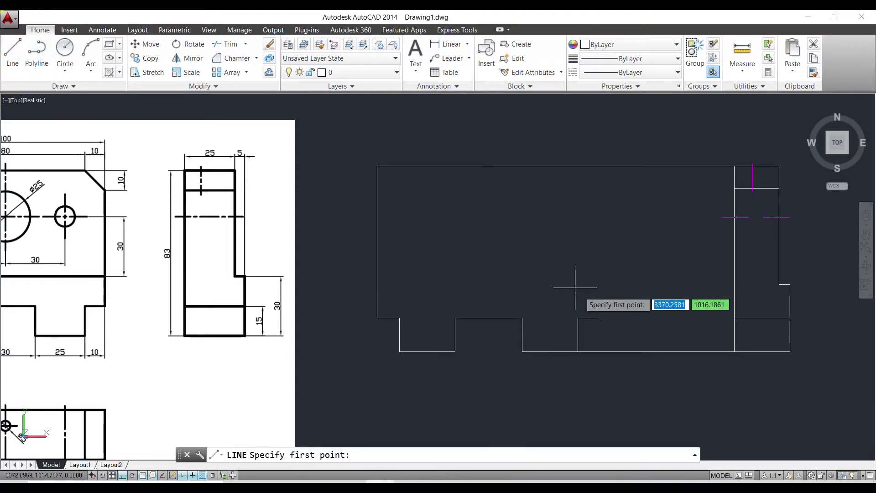
left_click(601, 317)
left_click(600, 167)
key("Escape")
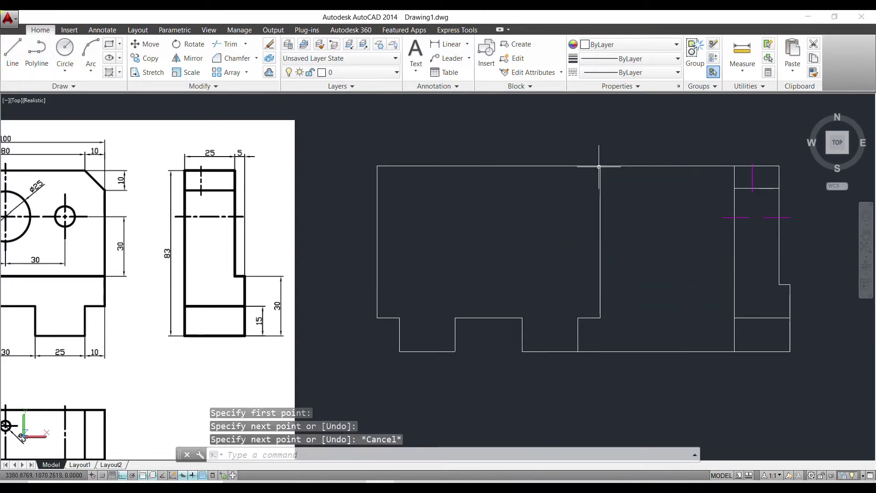
Step: Trim the top line between the front and side views and delete the extra bottom line
left_click(238, 43)
key("Return")
left_click(660, 146)
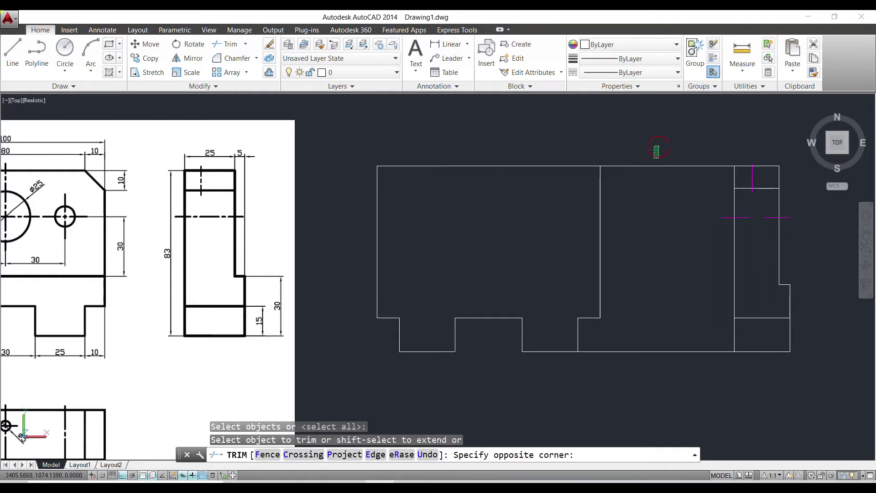
left_click(650, 206)
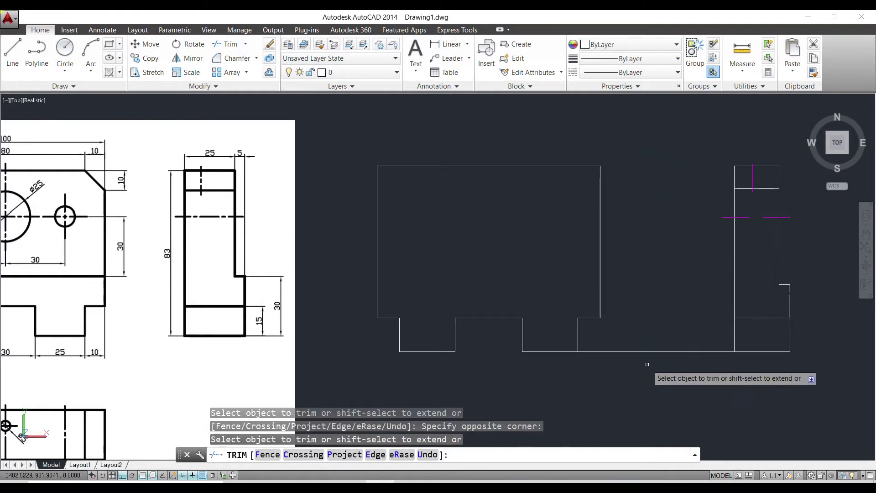
key("Escape")
left_click(652, 347)
key("Delete")
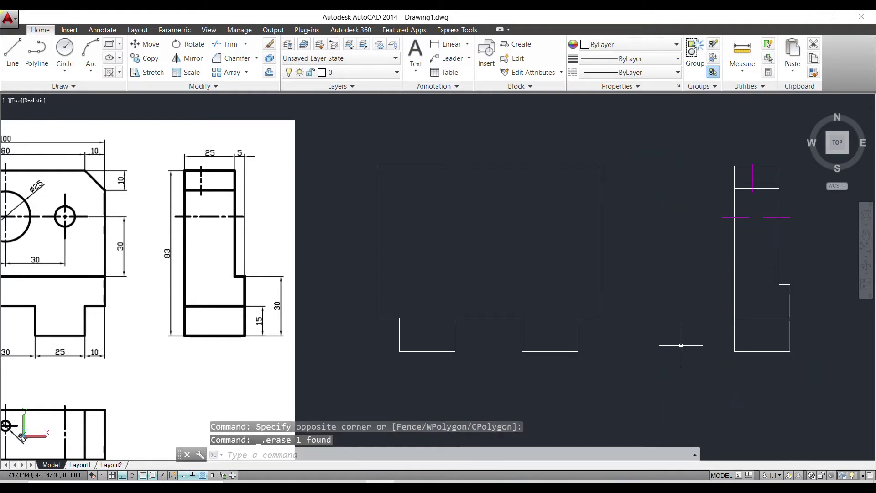
middle_click_drag(573, 271, 608, 254)
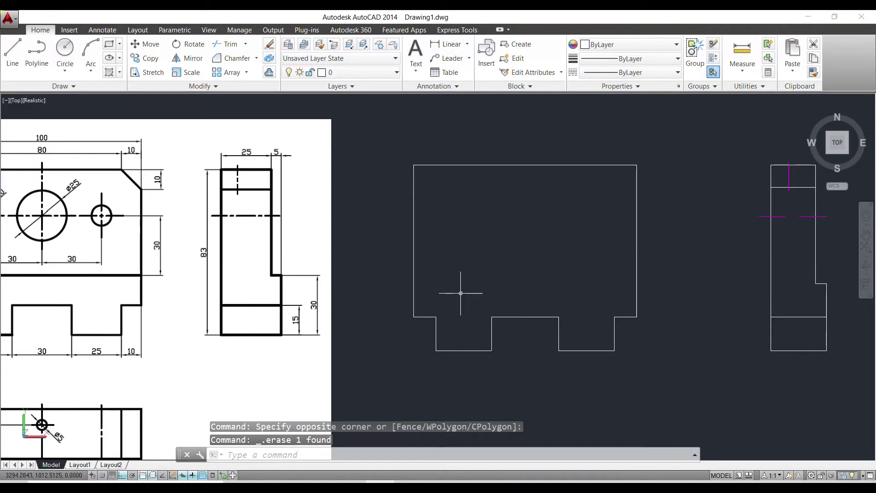
Step: Draw a horizontal projection line from the side view's step corner across the front view
left_click(12, 53)
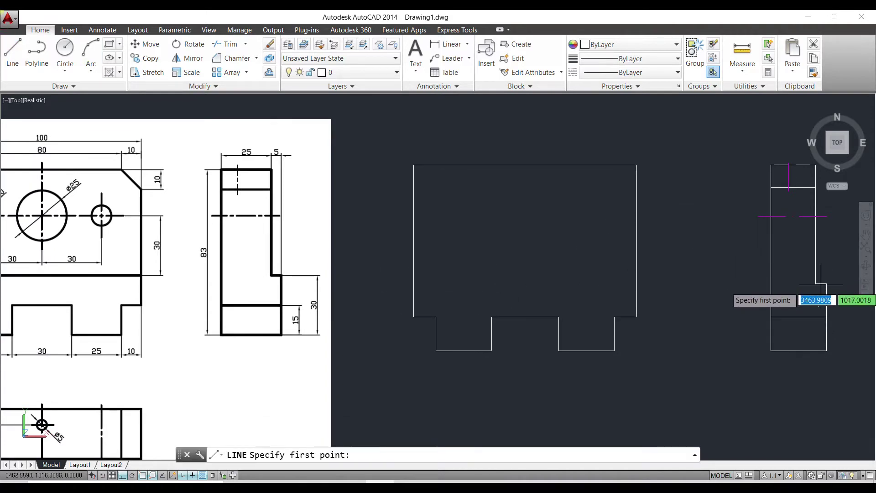
left_click(815, 283)
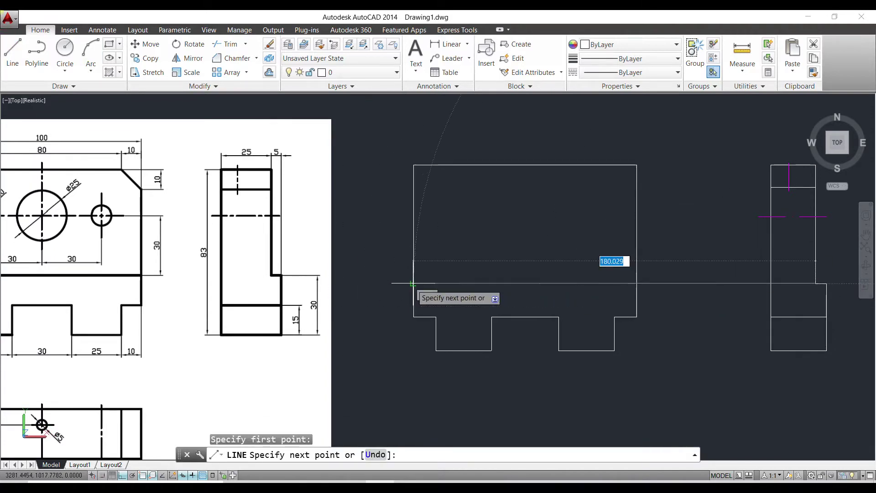
key("Escape")
middle_click_drag(663, 275, 568, 263)
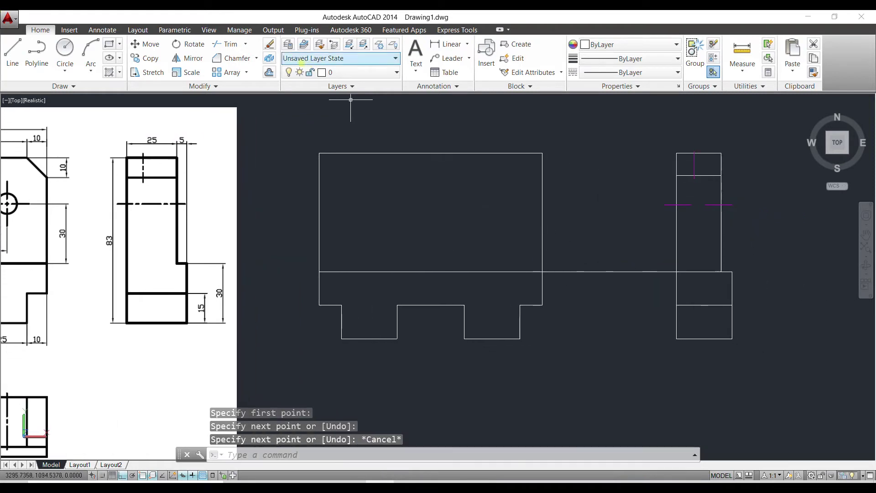
Step: Trim the projection line between the views and delete the stray side-view line
left_click(226, 44)
key("Return")
left_click(593, 297)
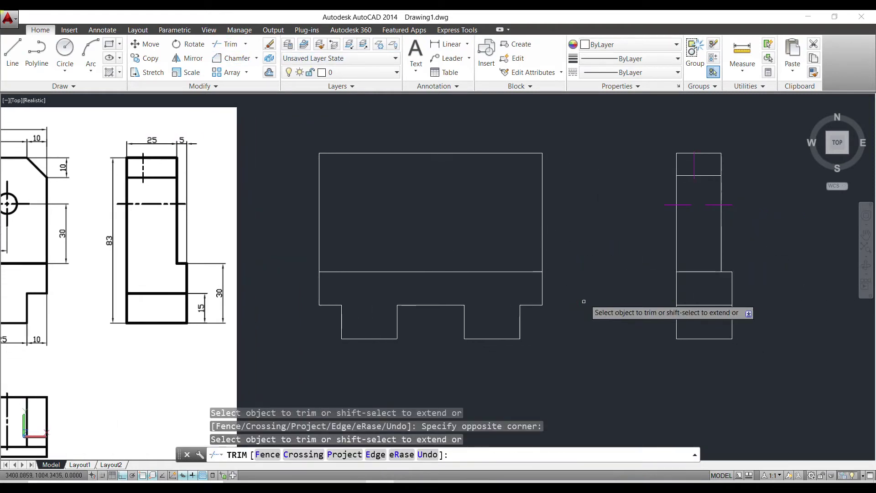
left_click(698, 287)
key("Escape")
left_click(712, 280)
left_click(671, 268)
key("Delete")
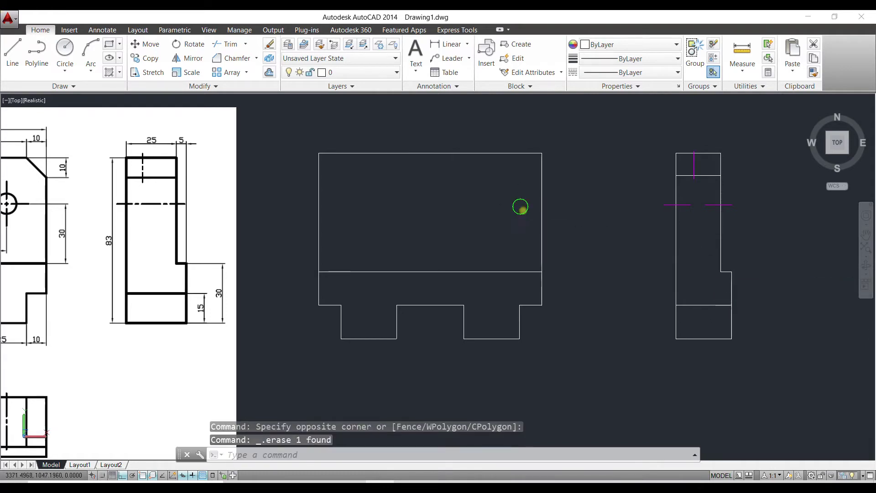
middle_click_drag(521, 206, 583, 229)
Step: Project the side view's hole-centre height across the front view with a horizontal line
type("l")
key("Return")
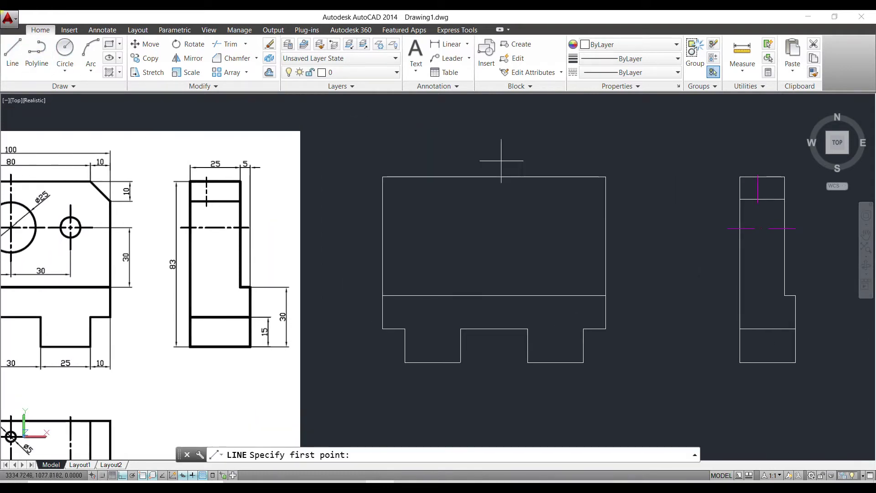
left_click(727, 228)
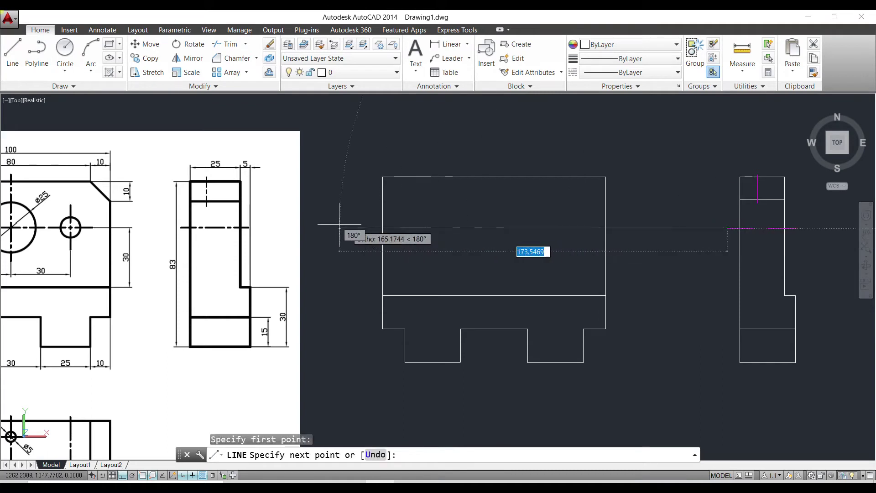
key("Escape")
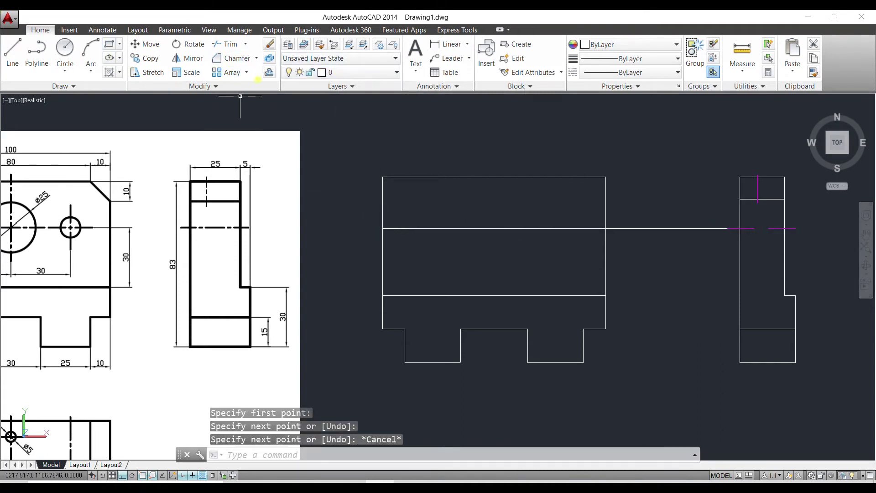
left_click(269, 73)
Step: Offset the front view's left edge 20 units to the right
middle_click_drag(46, 286, 422, 287)
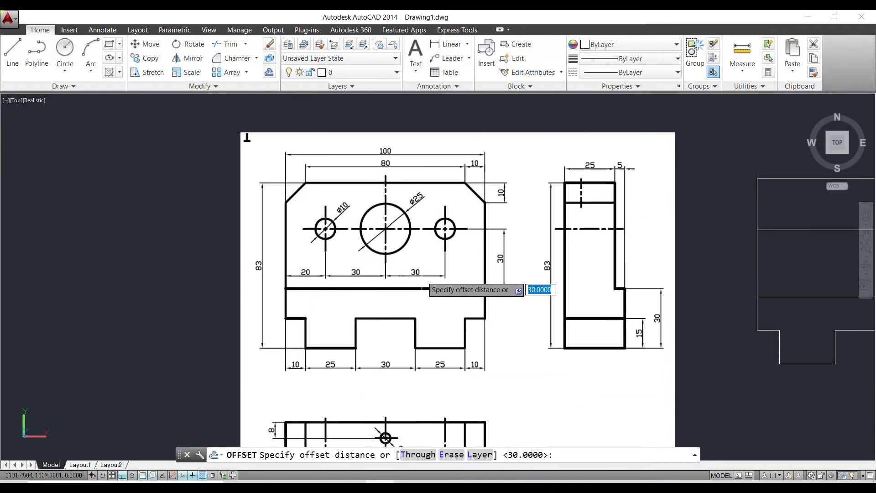
scroll(538, 260, "up", 3)
scroll(602, 242, "down", 3)
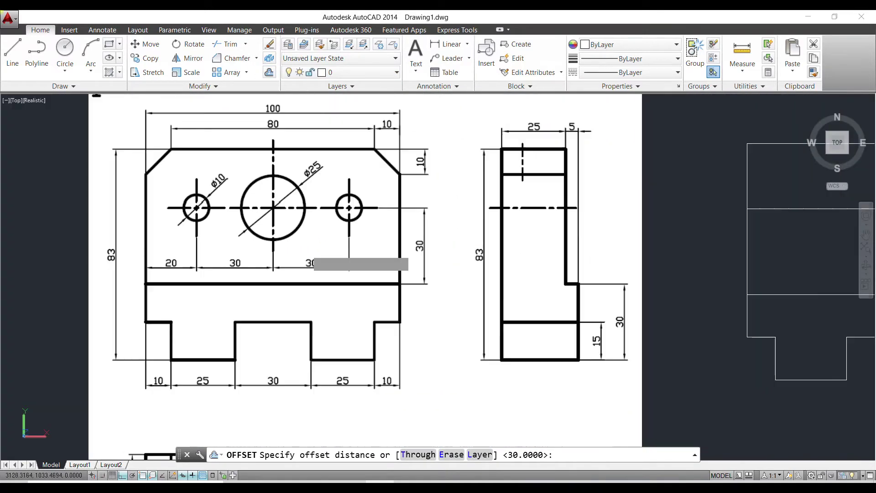
middle_click_drag(602, 242, 372, 254)
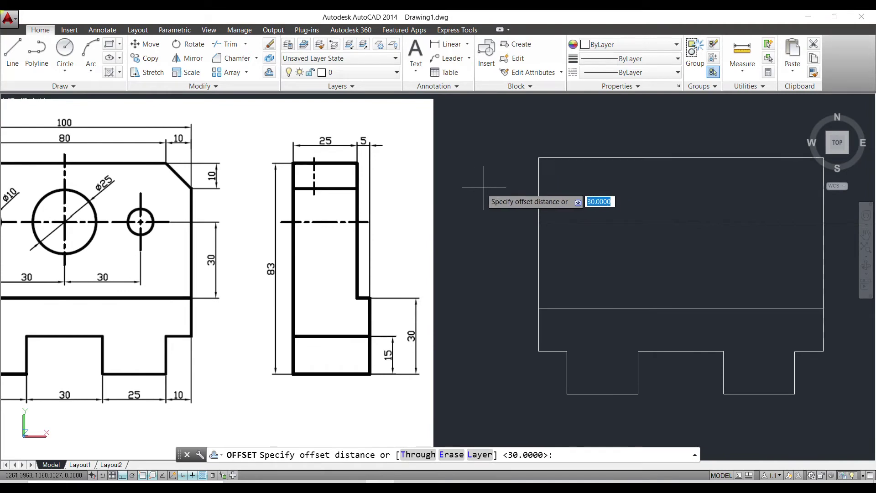
scroll(486, 187, "down", 2)
scroll(586, 185, "up", 2)
middle_click_drag(662, 188, 518, 189)
key("Escape")
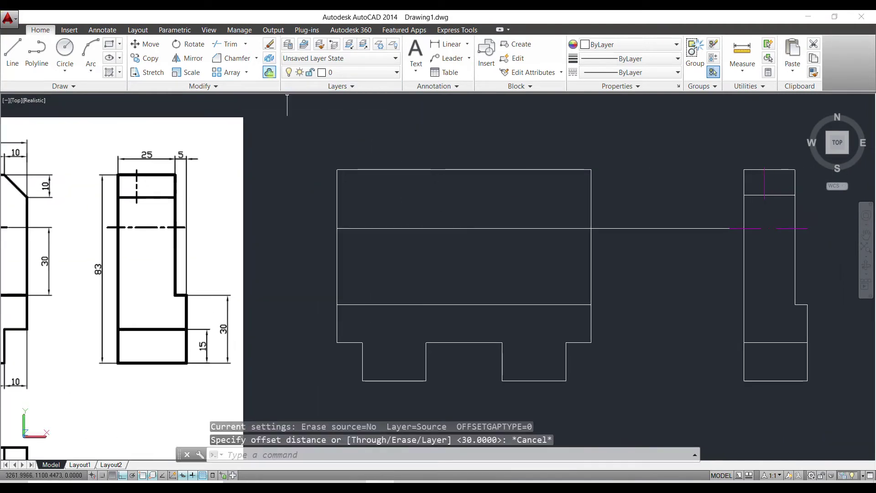
key("space")
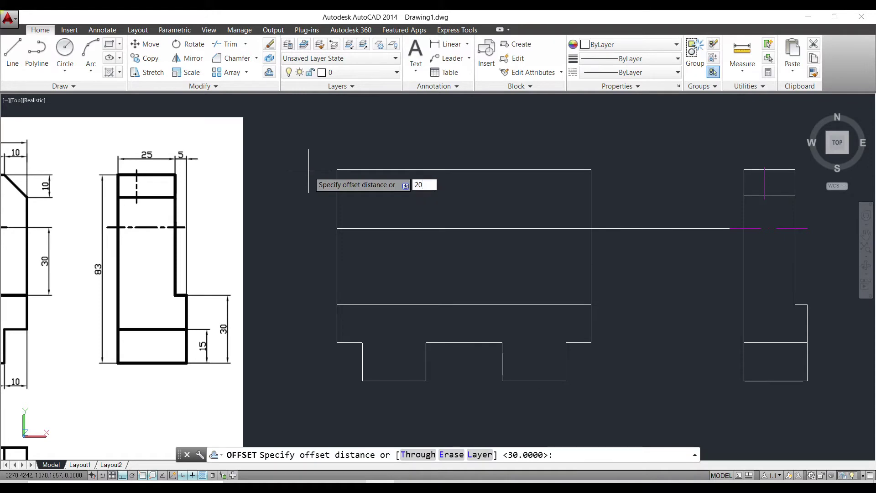
key("Return")
left_click(337, 190)
left_click(420, 196)
Step: Offset two more vertical lines 30 apart, landing at 50 and 80 from the left edge
key("space")
key("space")
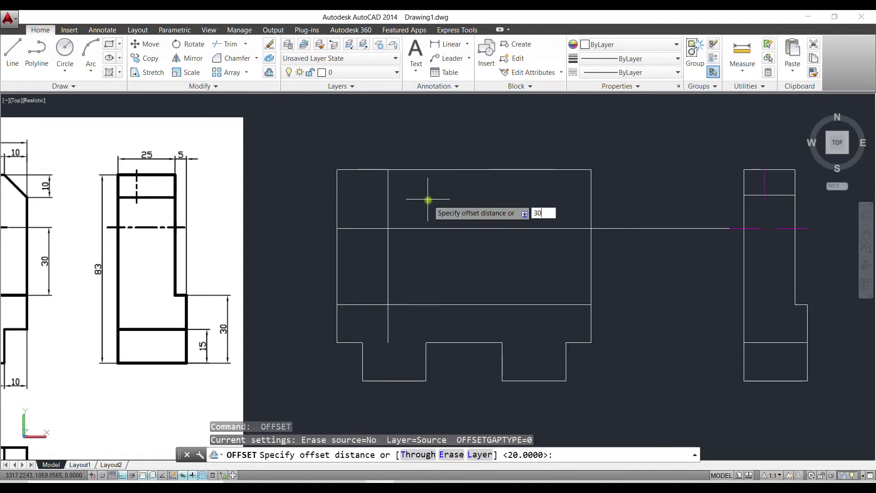
key("Return")
left_click(390, 198)
left_click(427, 194)
key("space")
key("space")
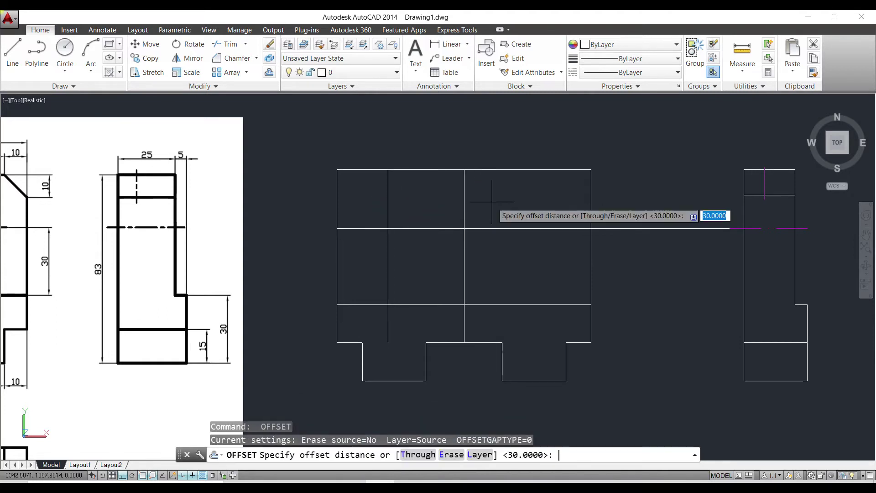
key("Return")
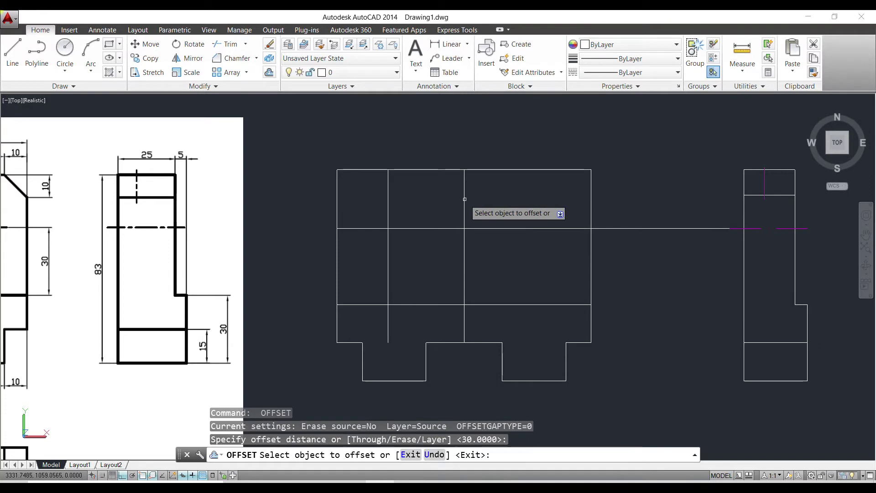
left_click(465, 199)
left_click(548, 198)
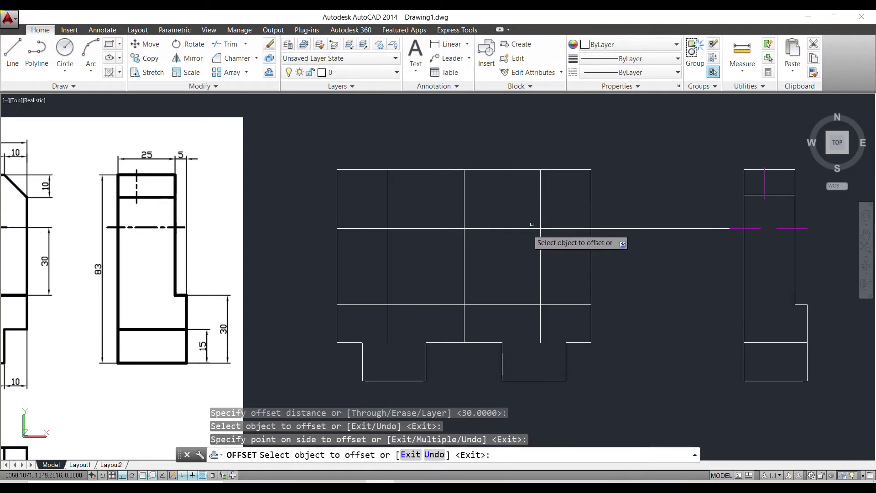
scroll(514, 227, "down", 2)
scroll(476, 209, "up", 1)
middle_click_drag(476, 210, 439, 199)
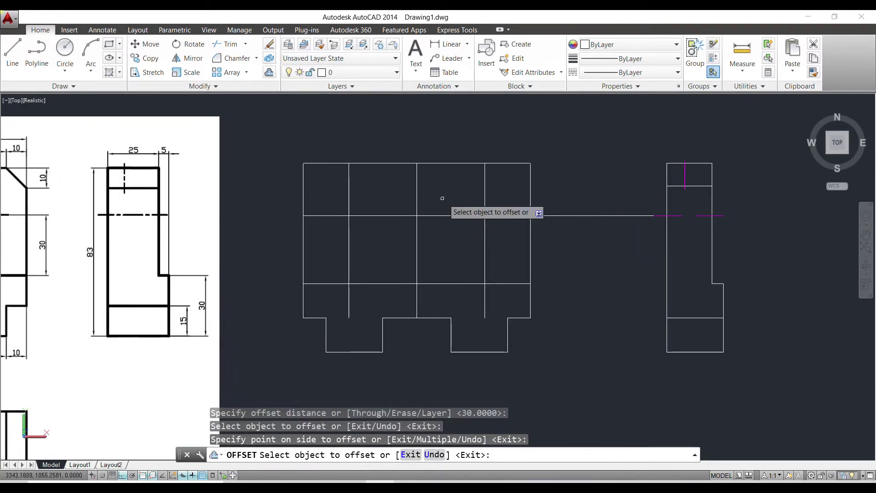
key("Escape")
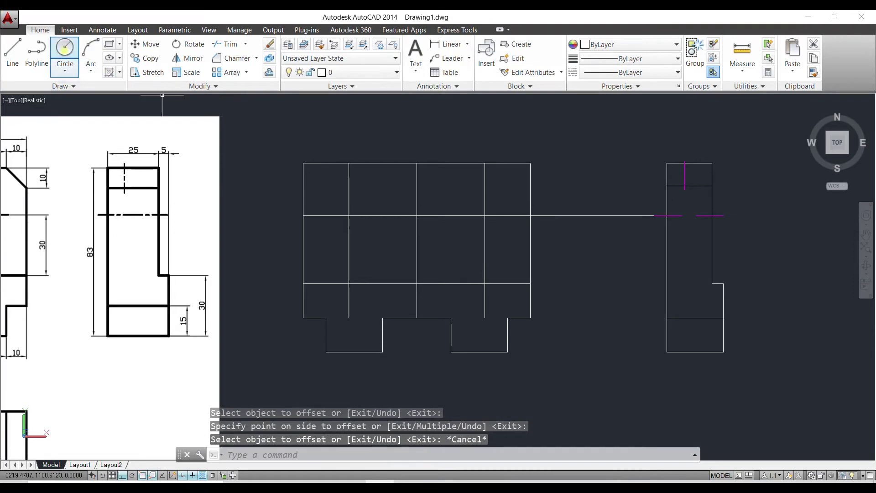
Step: Draw a 10-diameter circle at the left construction-line intersection
left_click(64, 50)
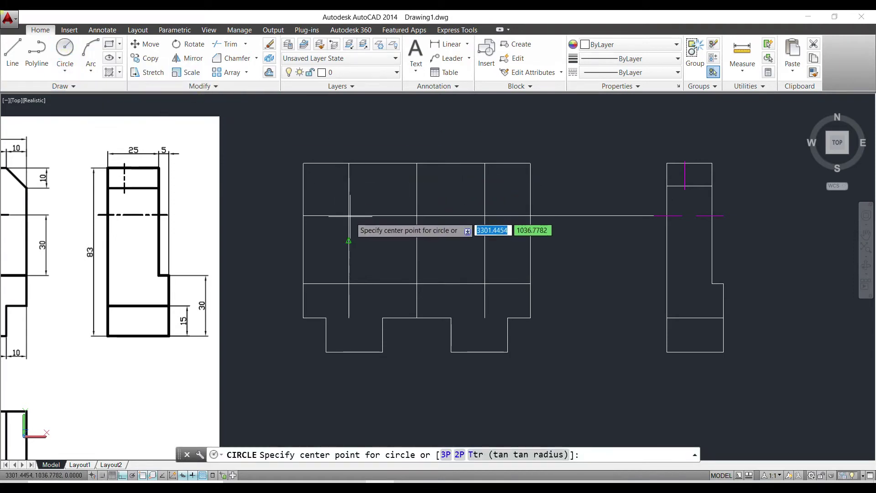
left_click(365, 223)
key("Escape")
key("Return")
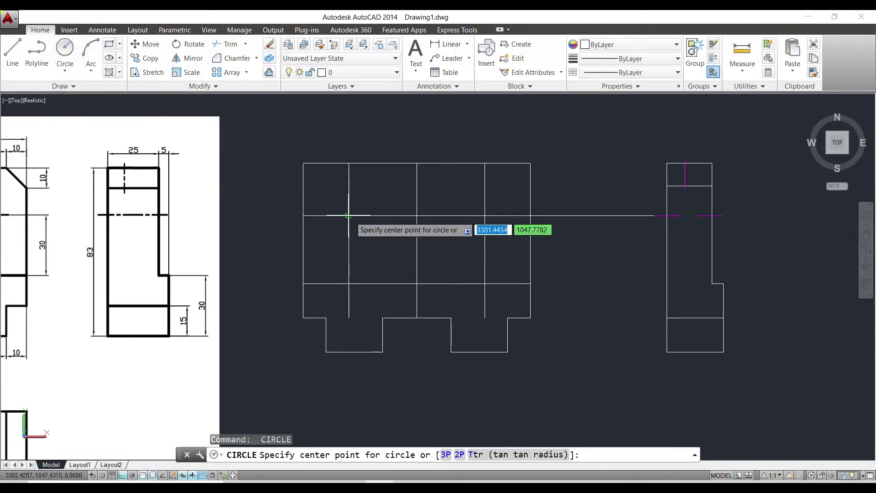
middle_click_drag(348, 215, 582, 212)
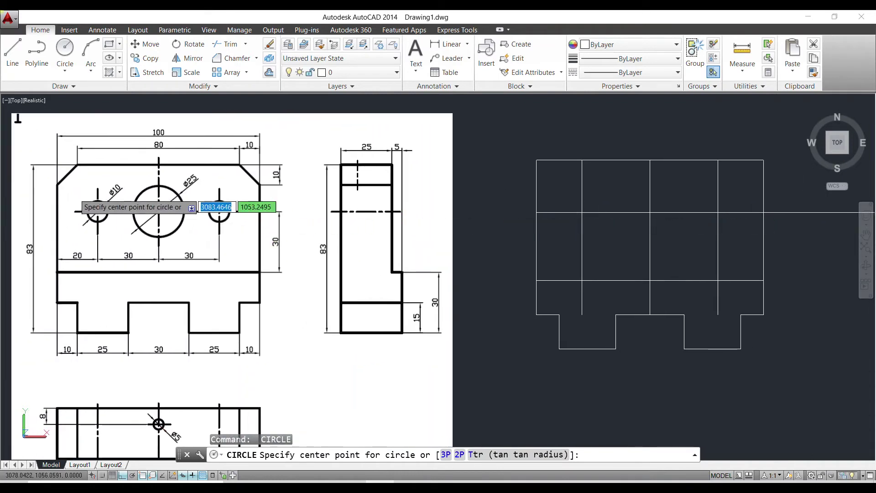
middle_click_drag(557, 191, 362, 186)
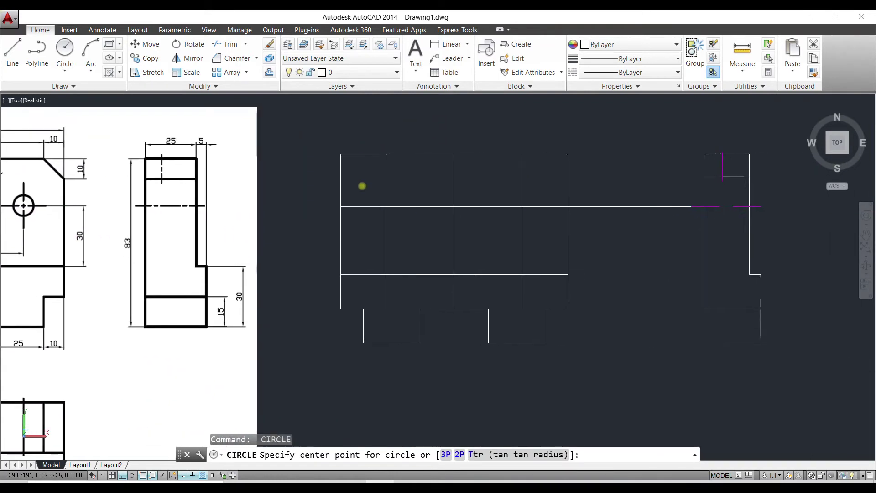
scroll(411, 198, "up", 2)
left_click(376, 209)
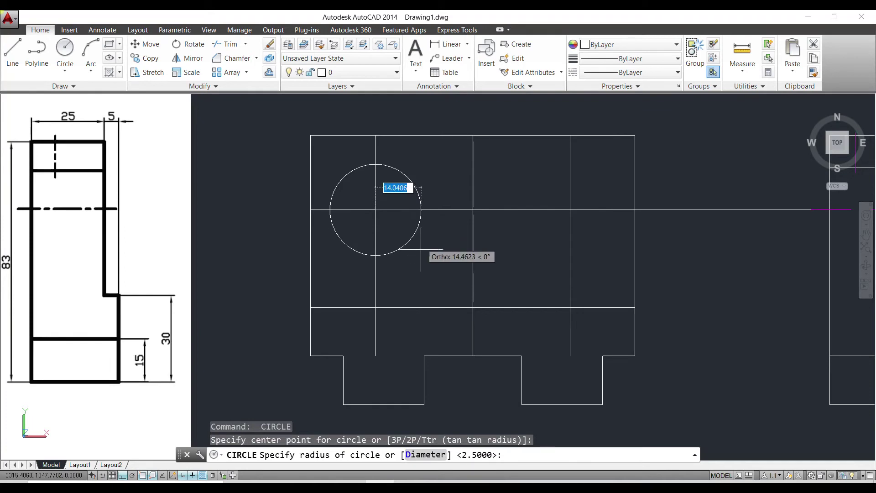
left_click(426, 454)
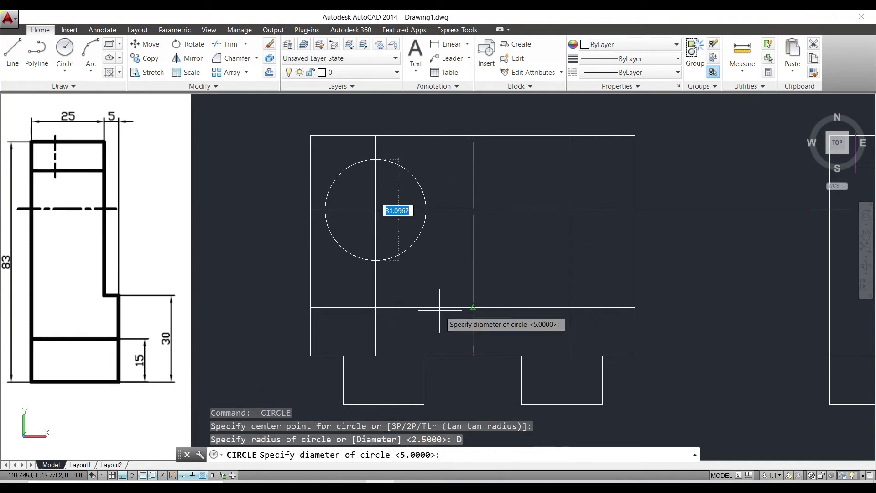
type("10")
key("Return")
key("Return")
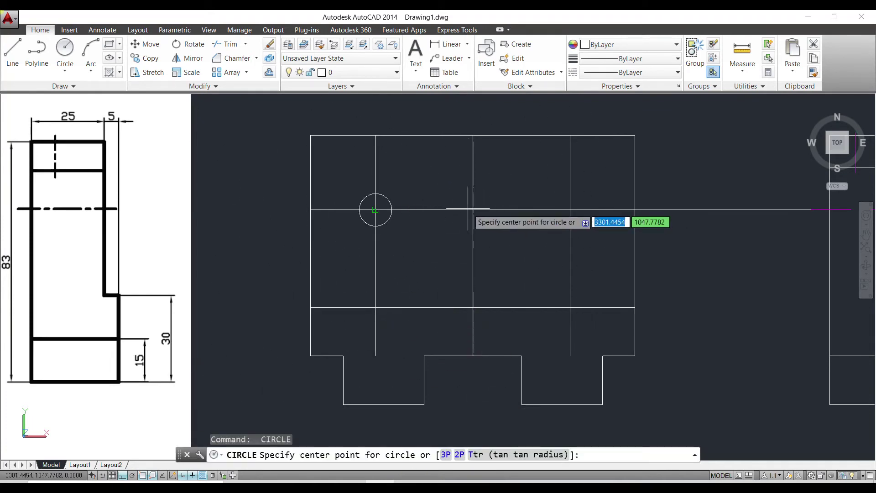
Step: Add a 25-diameter circle at the middle intersection and a 10-diameter circle at the right
left_click(473, 210)
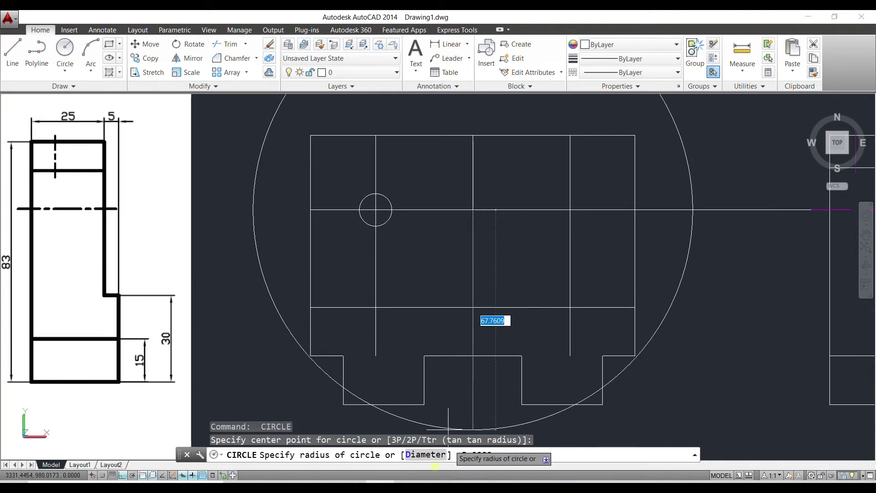
left_click(431, 454)
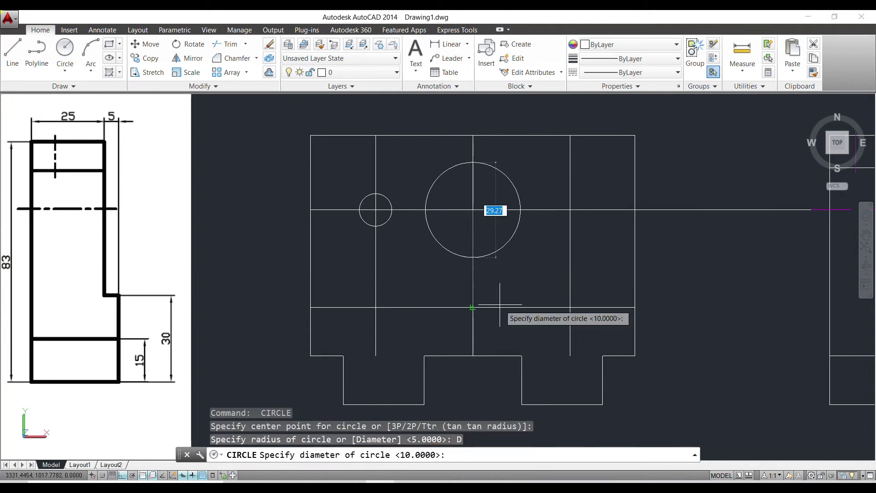
type("25")
key("Return")
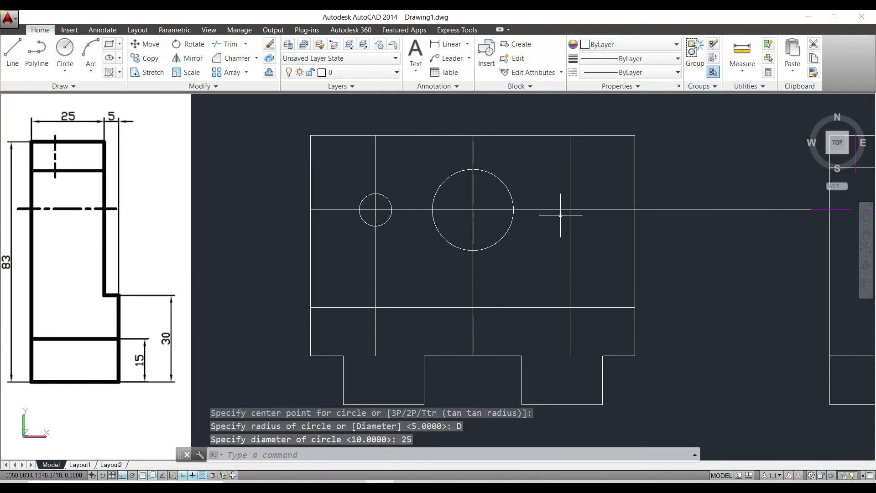
key("Return")
left_click(570, 210)
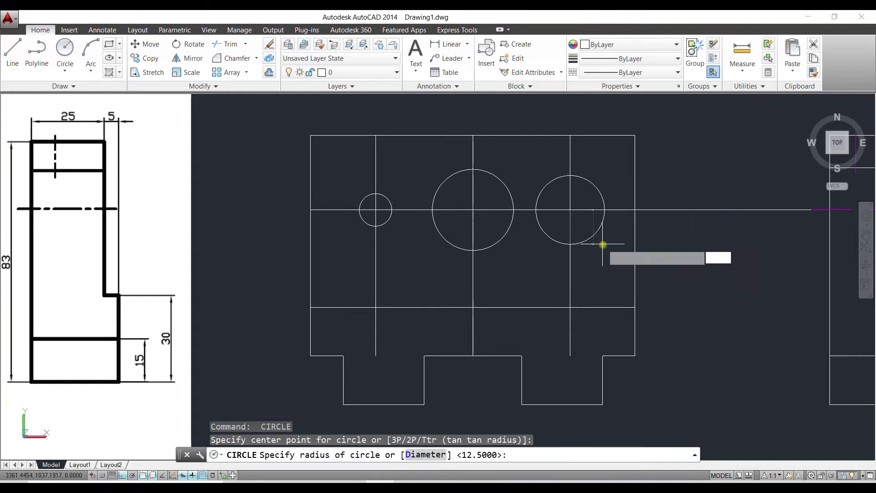
type("D")
key("Return")
type("10")
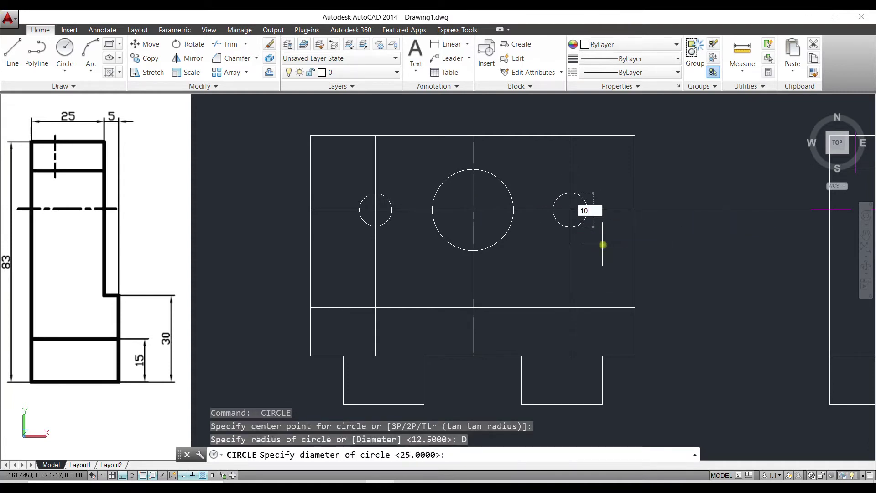
key("Return")
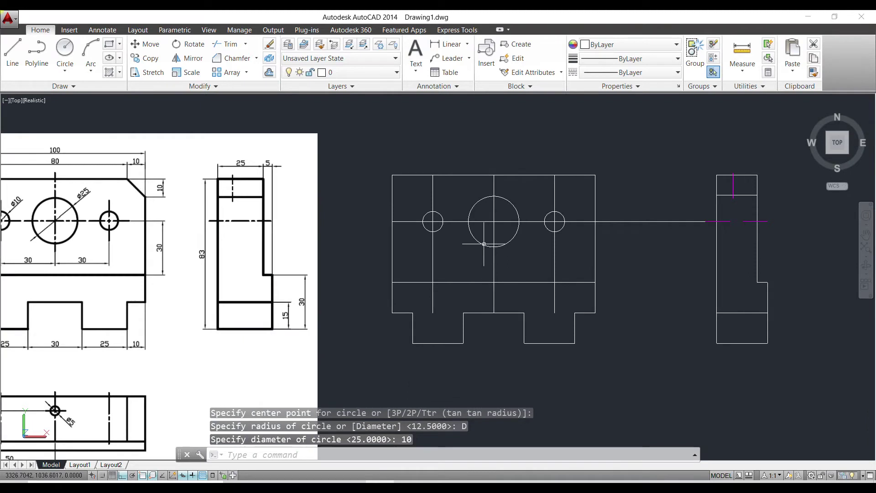
Step: Select the vertical and horizontal construction lines and delete them
left_click(597, 262)
left_click(412, 271)
left_click(379, 210)
left_click(424, 226)
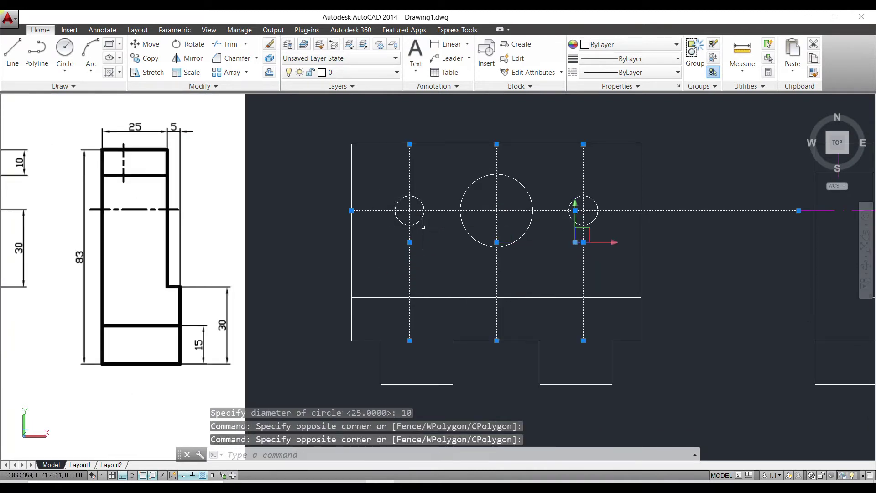
key("Delete")
Step: Make KESİK the current layer and draw the left hole's vertical centre line
scroll(443, 249, "down", 2)
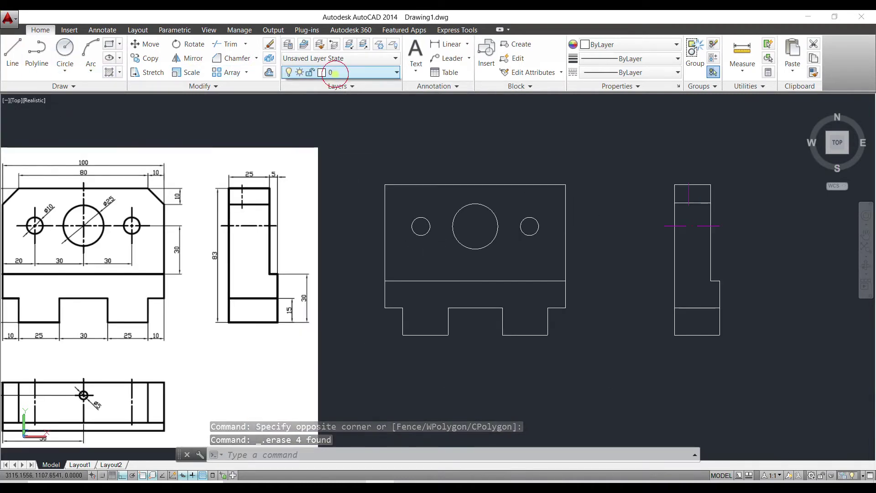
left_click(347, 72)
left_click(338, 110)
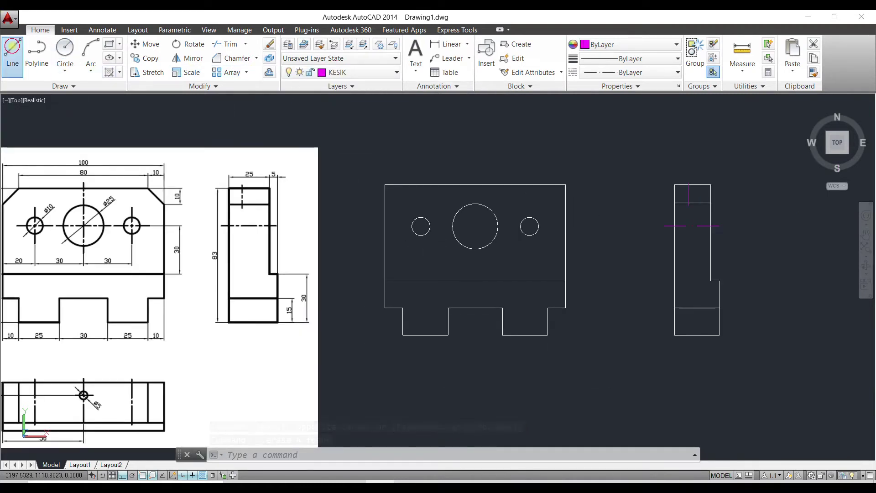
left_click(12, 53)
scroll(412, 214, "up", 2)
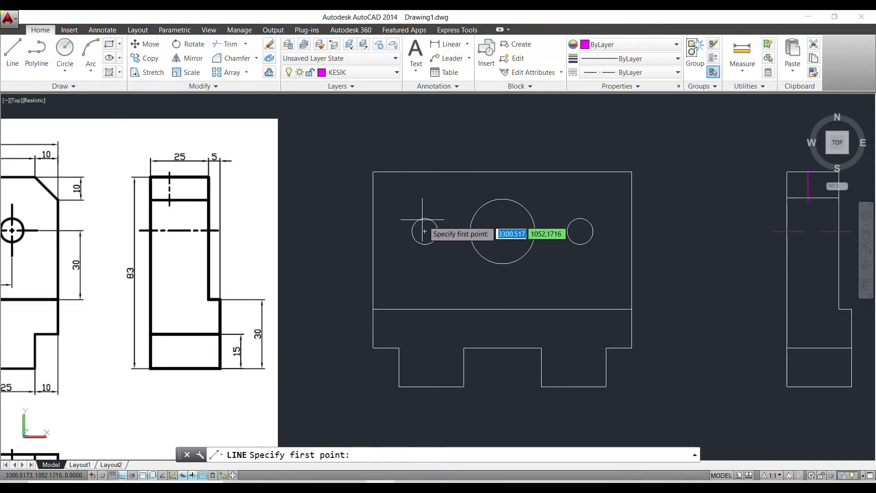
left_click(425, 232)
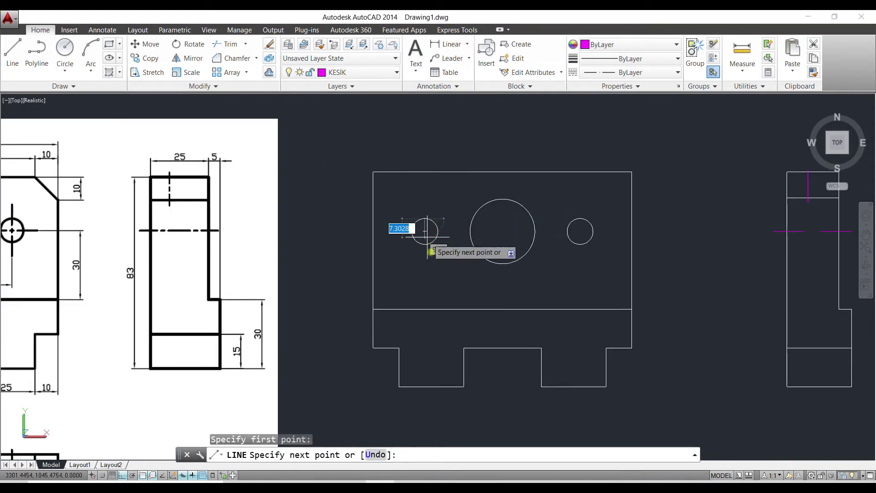
left_click(425, 262)
key("Escape")
Step: Draw vertical centre lines through the large and right holes, then select the left one
key("Return")
left_click(503, 199)
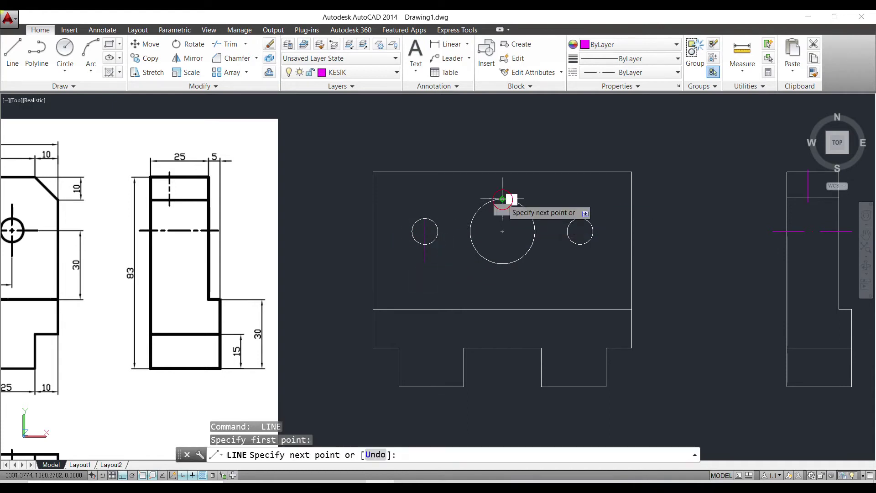
left_click(502, 276)
key("Escape")
key("Return")
left_click(580, 258)
key("Escape")
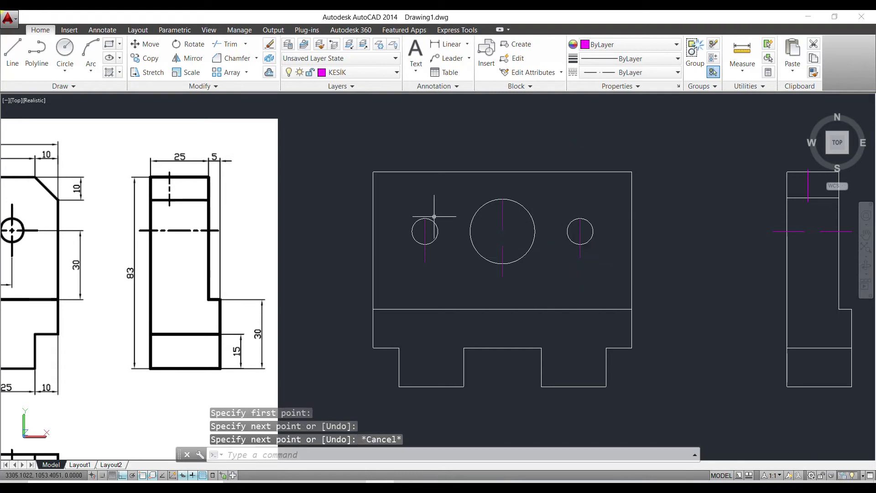
scroll(433, 217, "up", 2)
left_click(419, 237)
Step: Try the left and right holes' centre line grips, then cancel without changing them
left_click(421, 219)
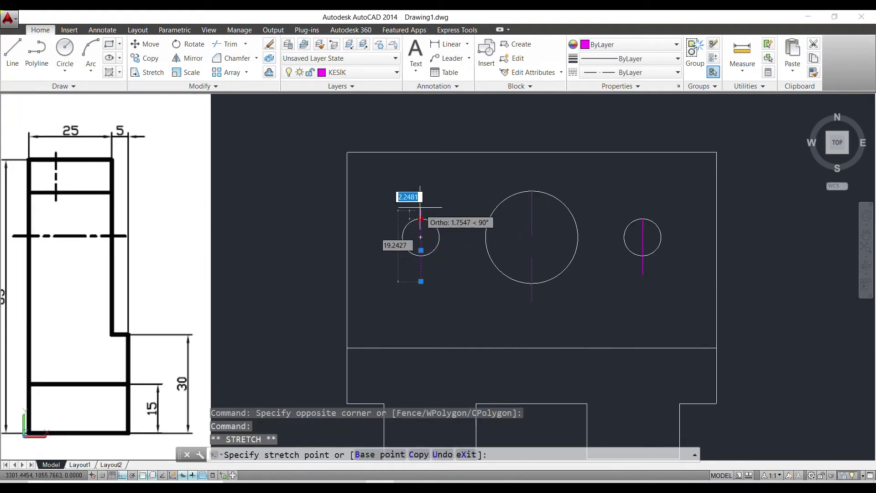
key("Escape")
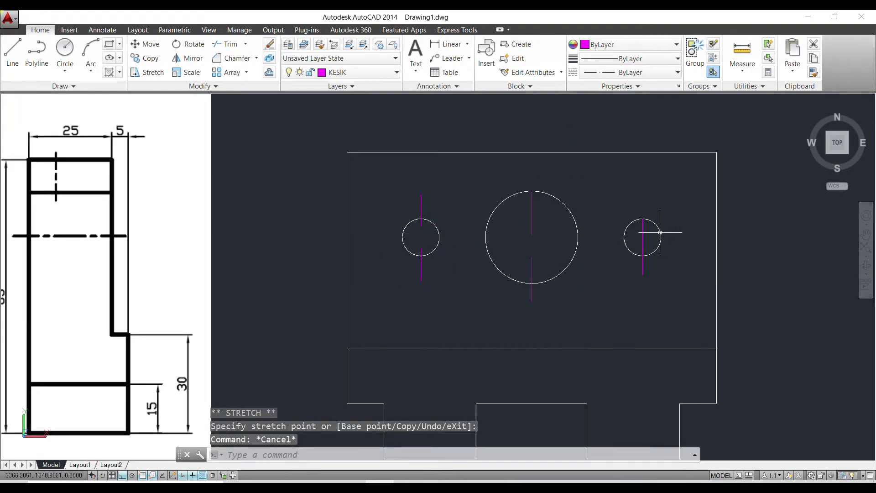
left_click(641, 234)
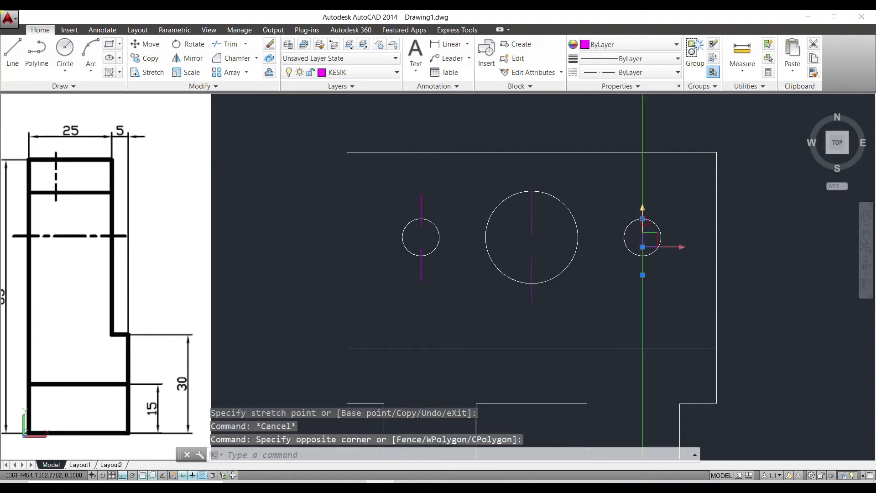
left_click(643, 221)
key("Escape")
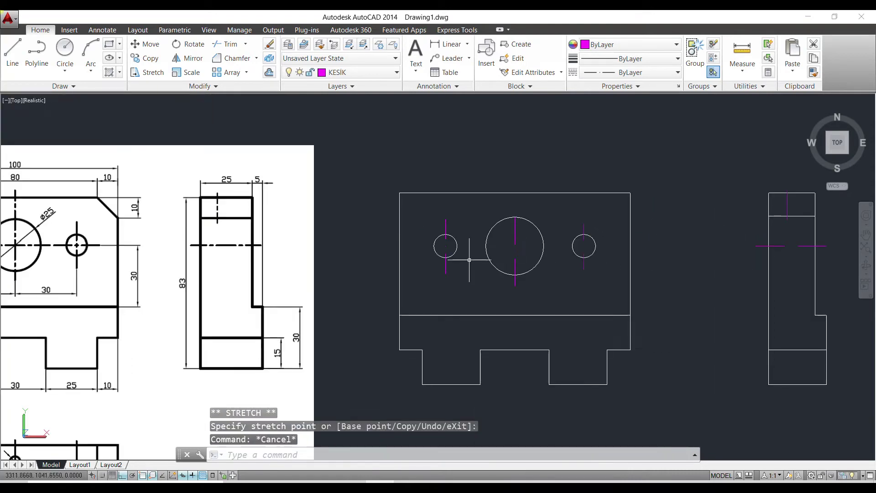
Step: Stretch the large hole's centre line top end up above the block outline
left_click(525, 242)
left_click(512, 221)
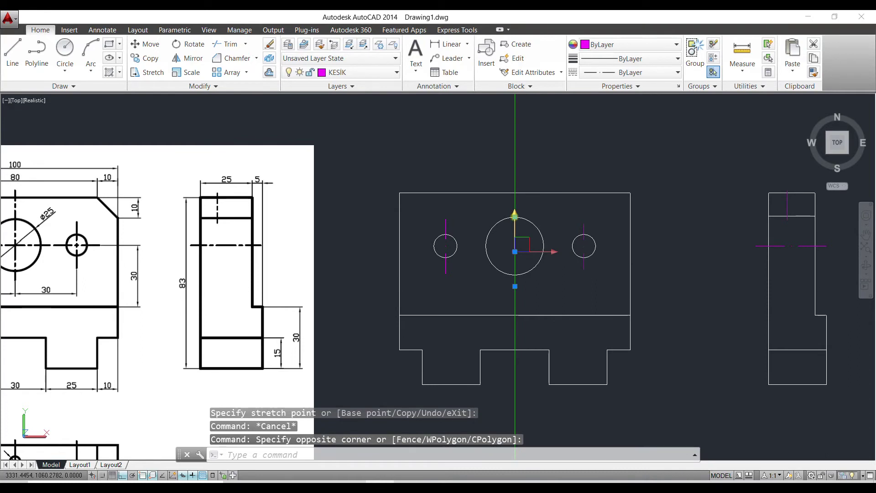
left_click(515, 214)
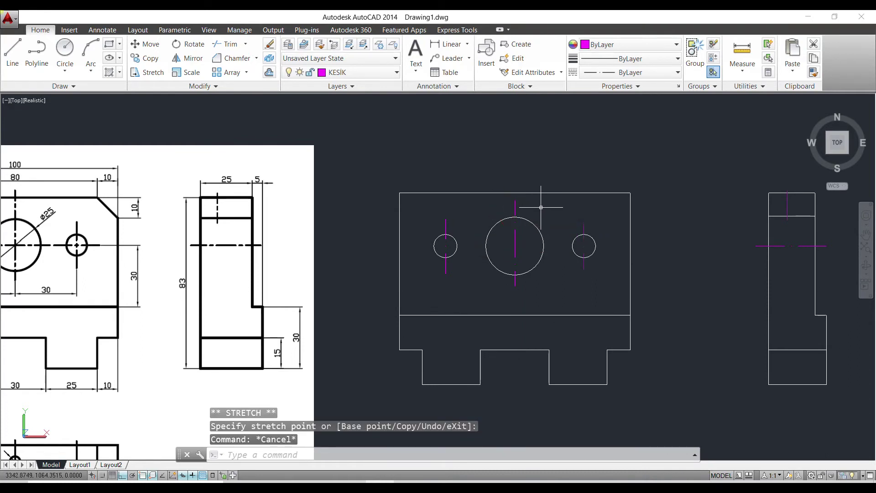
left_click(520, 202)
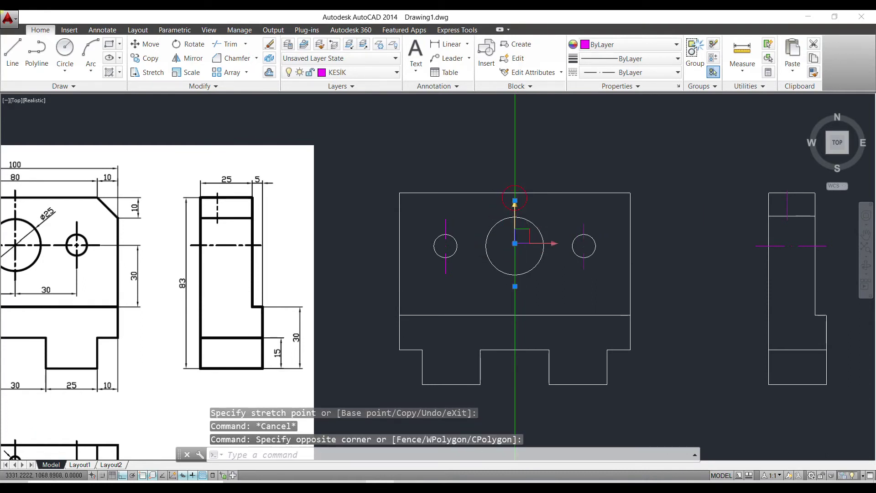
left_click(515, 201)
left_click(514, 136)
key("Escape")
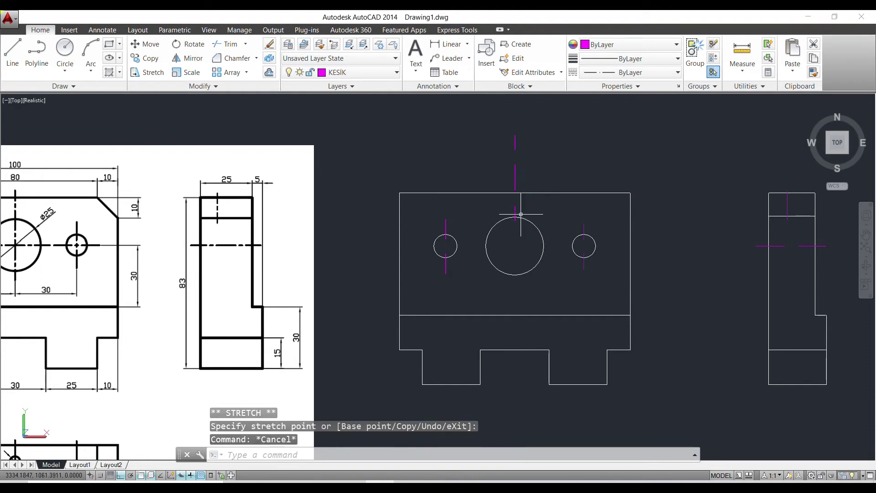
Step: Stretch the large centre line's bottom end further down below the hole
left_click(523, 209)
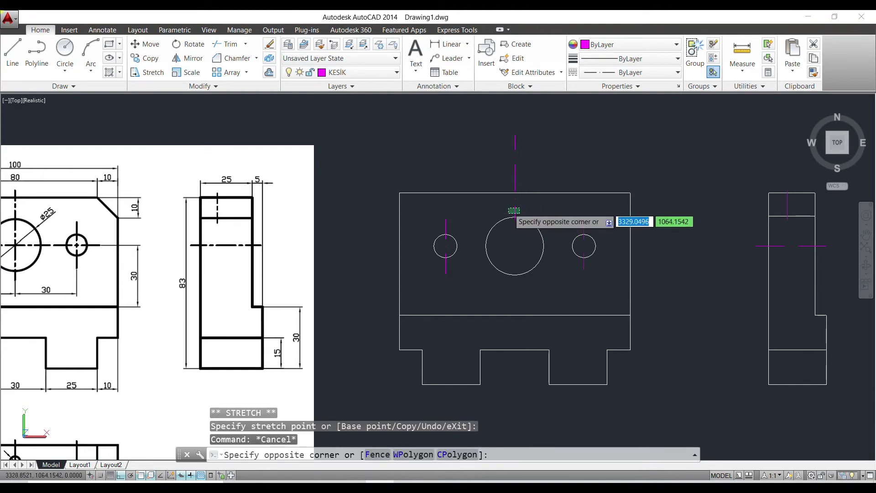
left_click(515, 221)
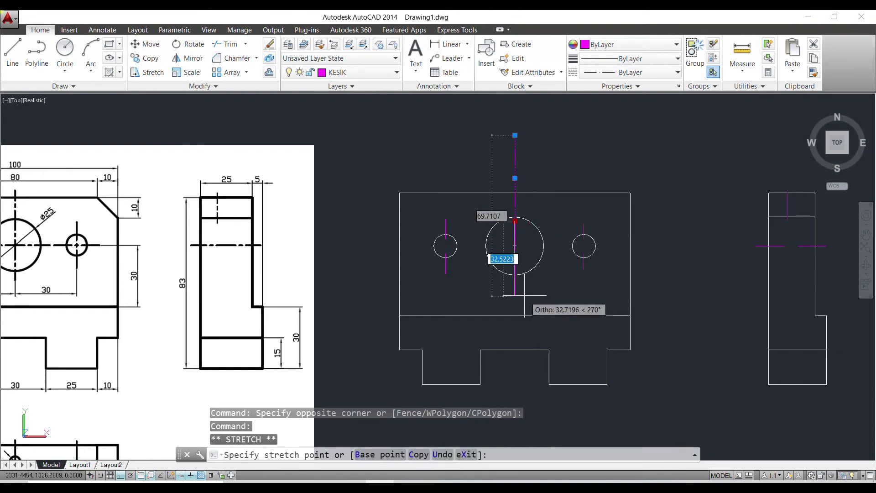
left_click(515, 294)
key("Escape")
Step: Grab the centre line's top grip again, cancel the change, and reposition the view
left_click(533, 129)
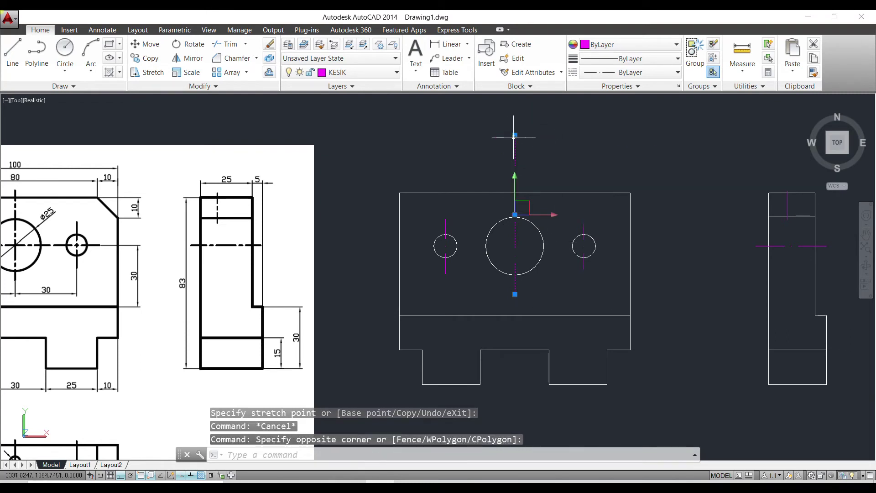
left_click(515, 136)
left_click(515, 217)
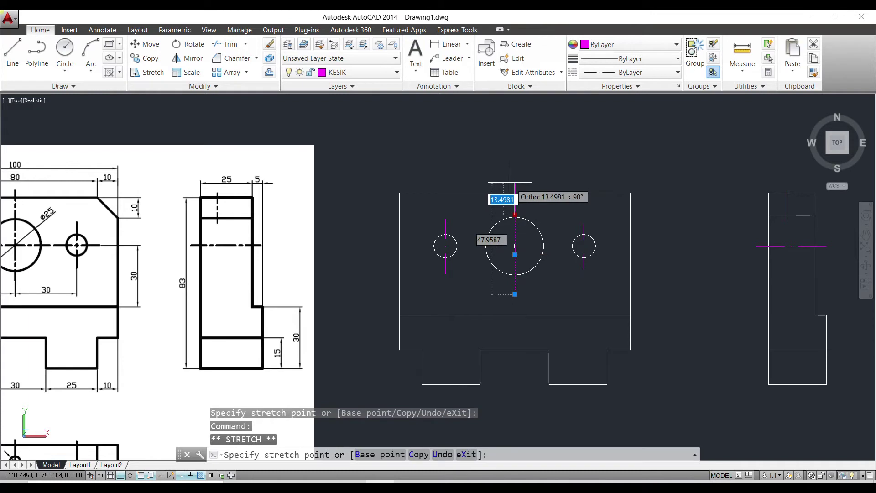
key("Escape")
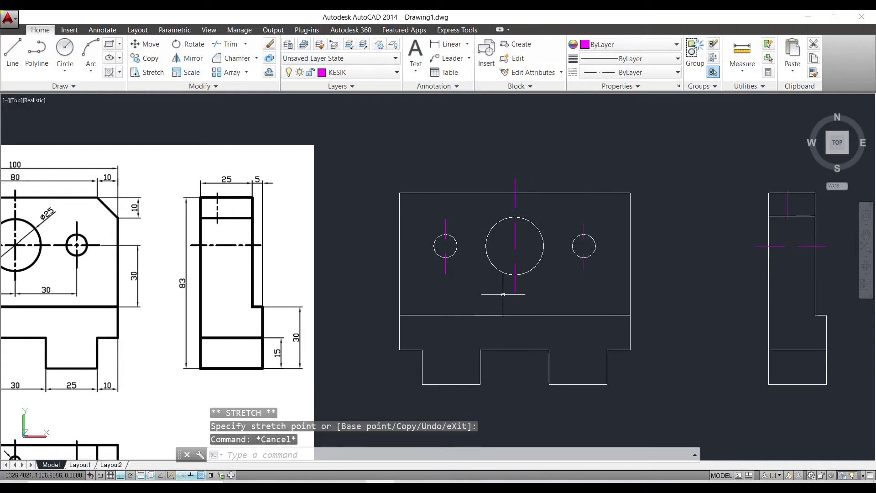
scroll(503, 290, "down", 2)
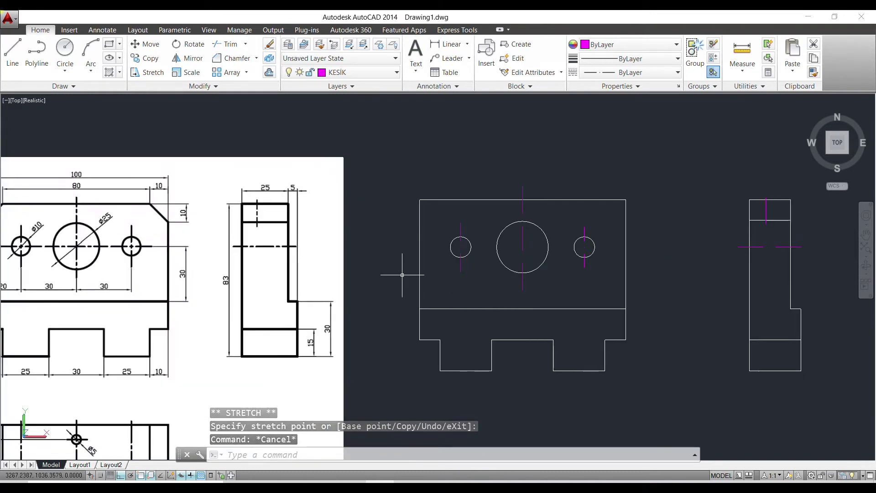
scroll(416, 254, "up", 1)
scroll(474, 256, "up", 1)
middle_click_drag(474, 256, 456, 256)
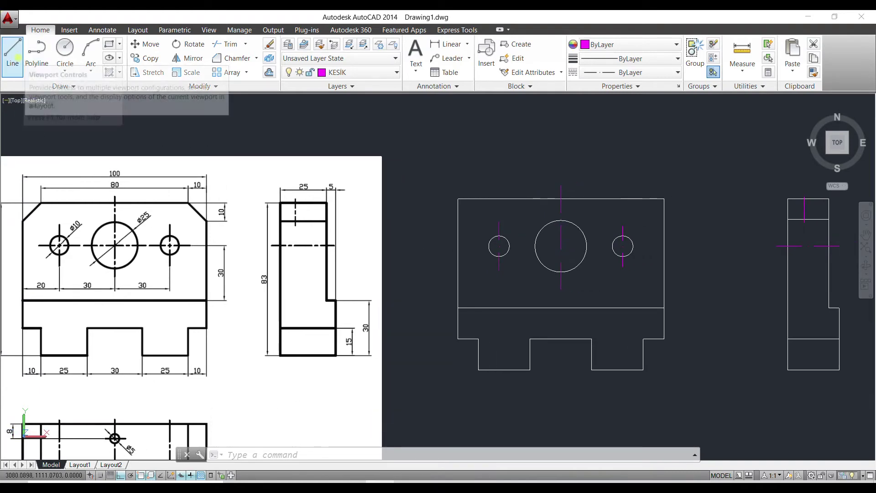
Step: Start a chamfer with both chamfer distances set to 10
left_click(14, 58)
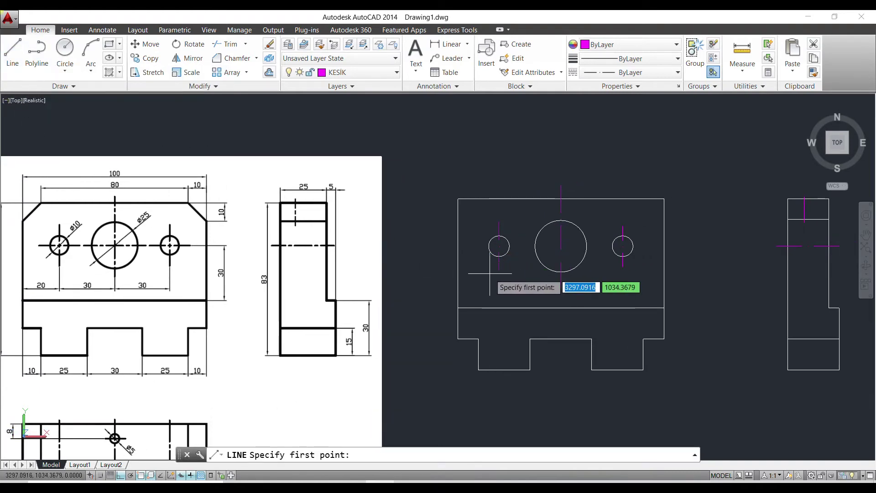
key("Escape")
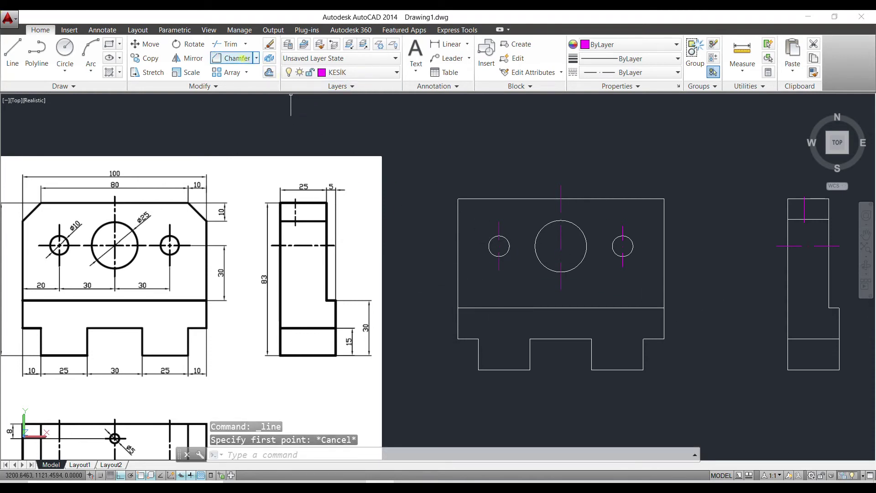
left_click(256, 58)
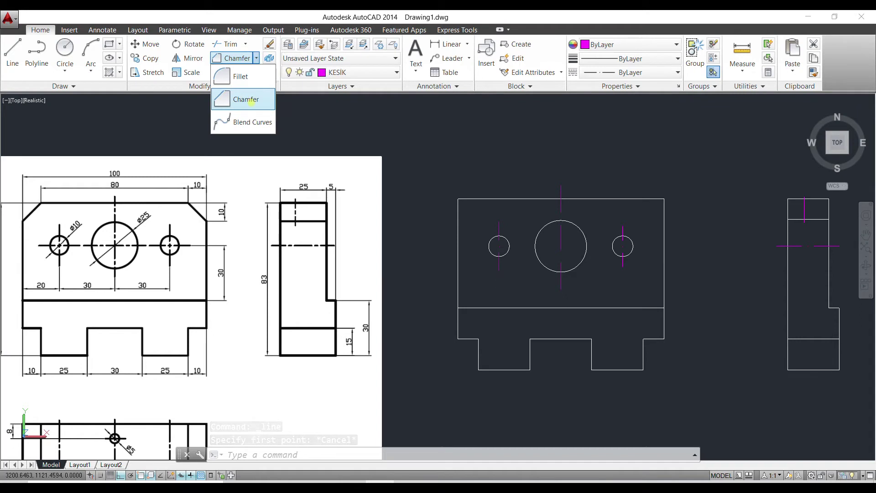
left_click(251, 100)
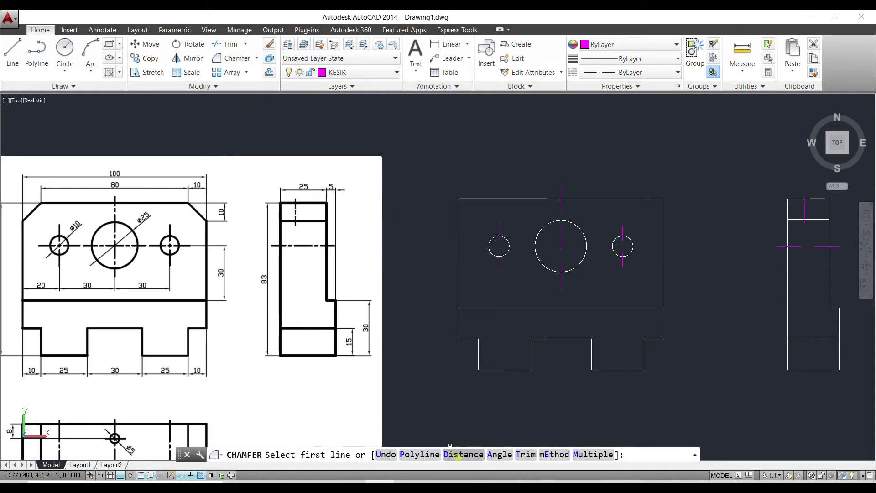
left_click(461, 454)
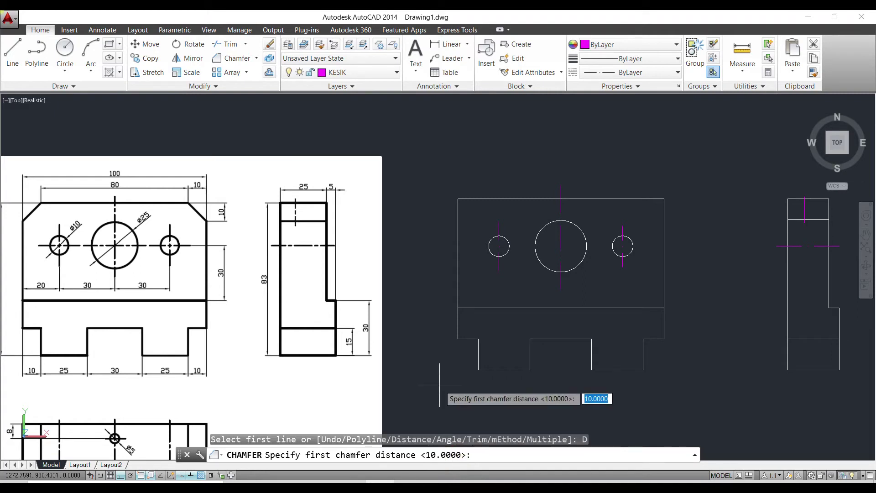
type("10")
key("Return")
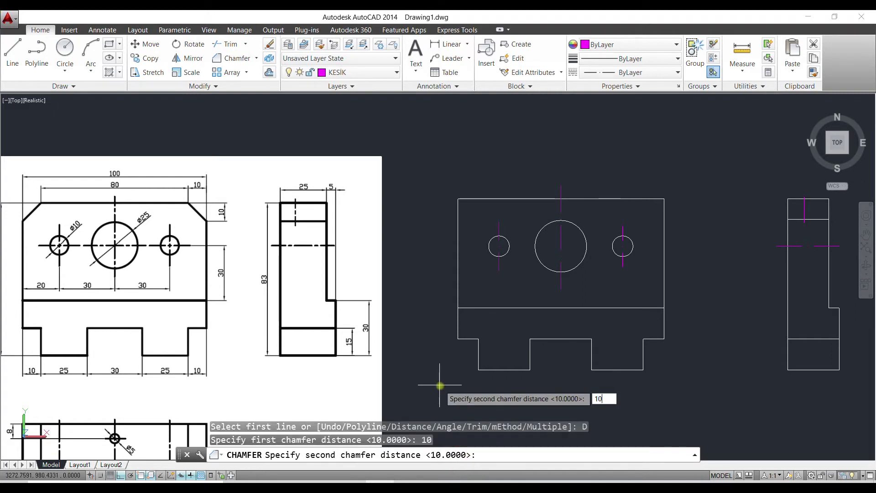
key("Return")
Step: Chamfer the front view's top-left corner 10 by 10
scroll(465, 199, "up", 2)
scroll(466, 197, "up", 2)
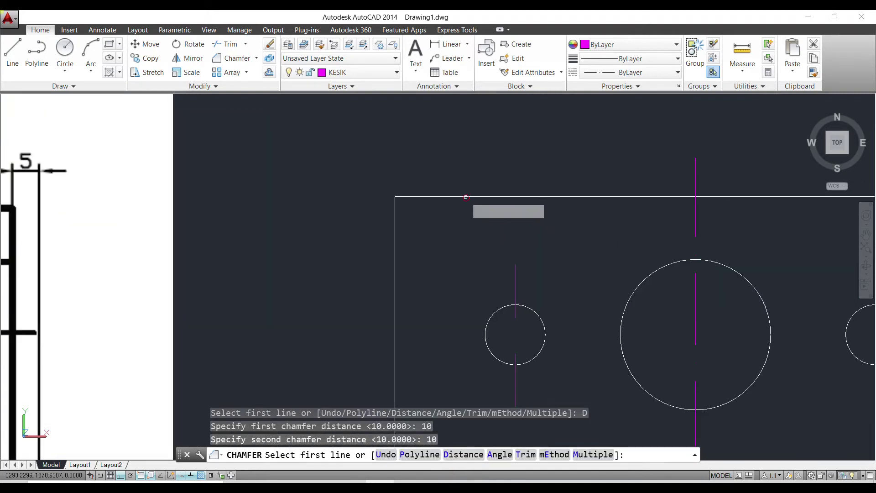
left_click(465, 197)
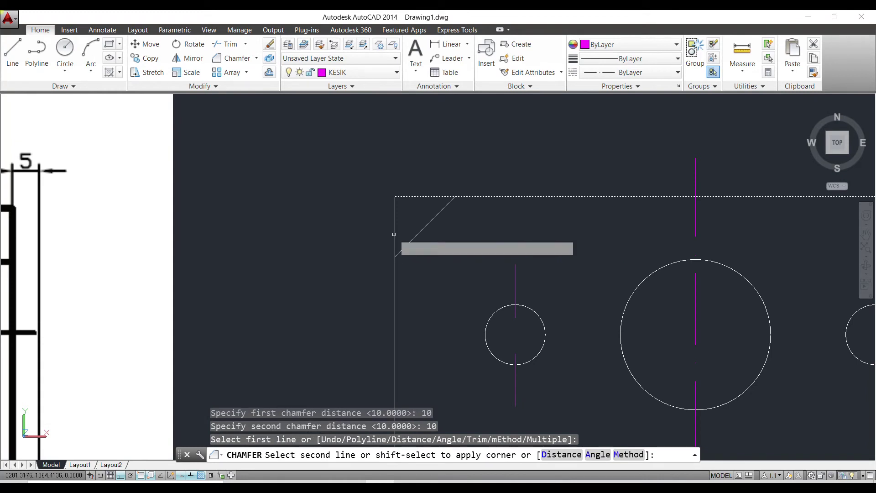
left_click(394, 234)
scroll(420, 246, "down", 2)
scroll(465, 238, "down", 1)
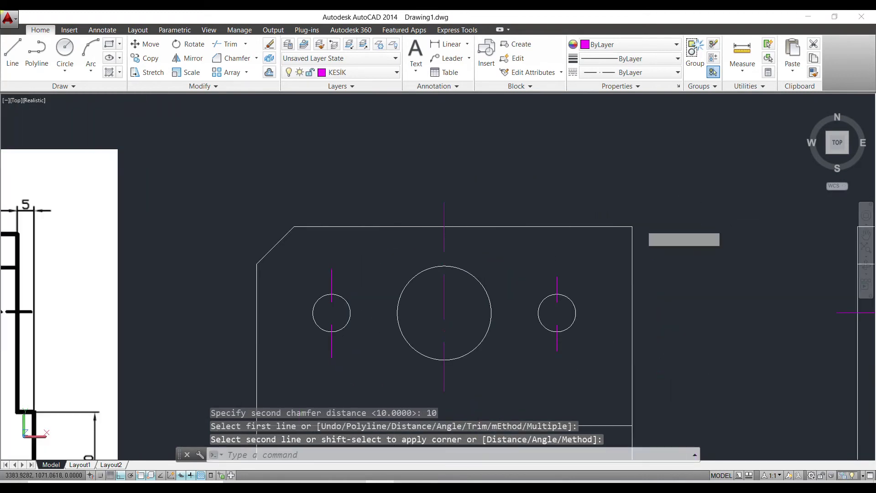
Step: Chamfer the front view's top-right corner 10 by 10
key("Return")
left_click(619, 227)
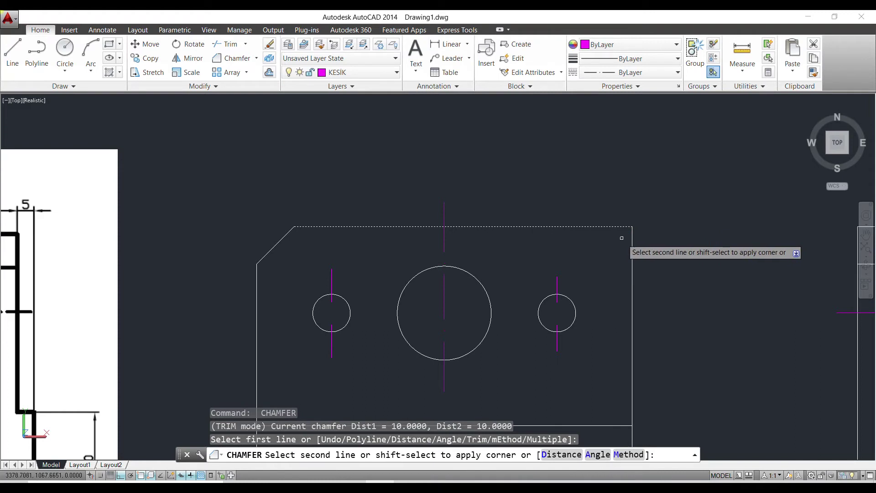
left_click(632, 244)
scroll(632, 244, "down", 2)
scroll(622, 254, "down", 1)
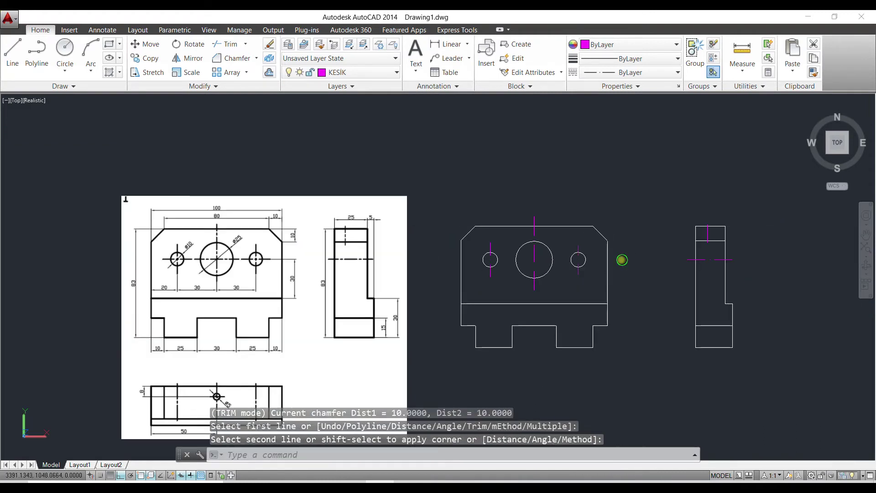
key("Escape")
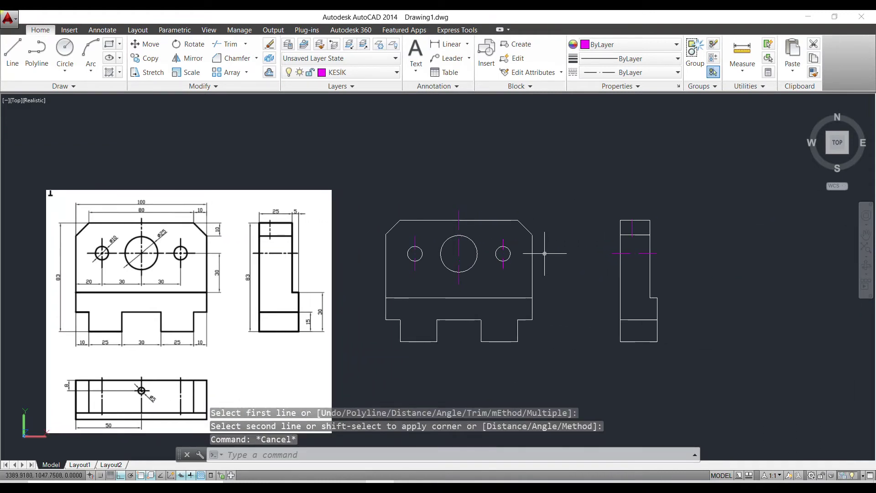
key("Escape")
middle_click_drag(491, 288, 527, 234)
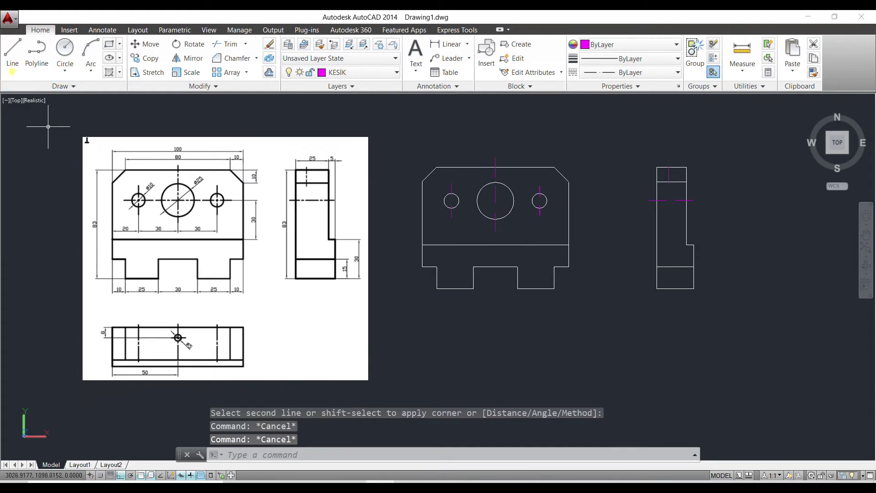
left_click(12, 50)
Step: Delete a stray dashed vertical line below the front view and make layer 0 current
left_click(423, 267)
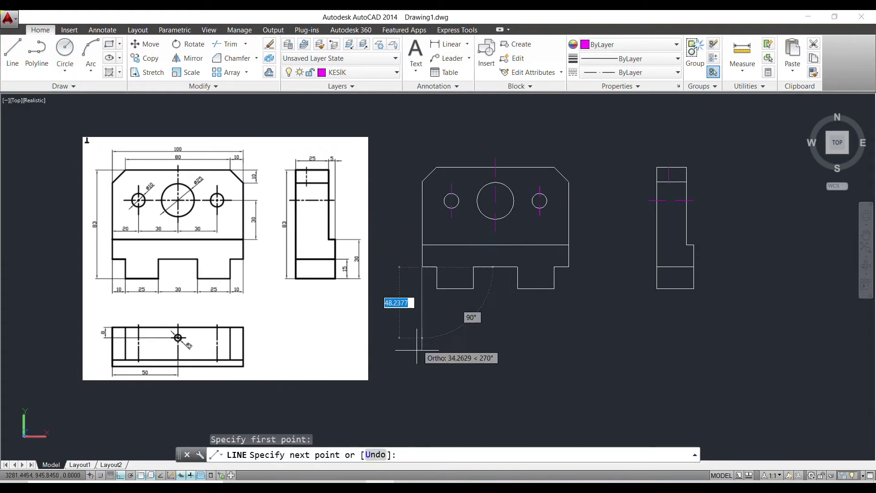
left_click(423, 355)
key("Escape")
left_click(481, 399)
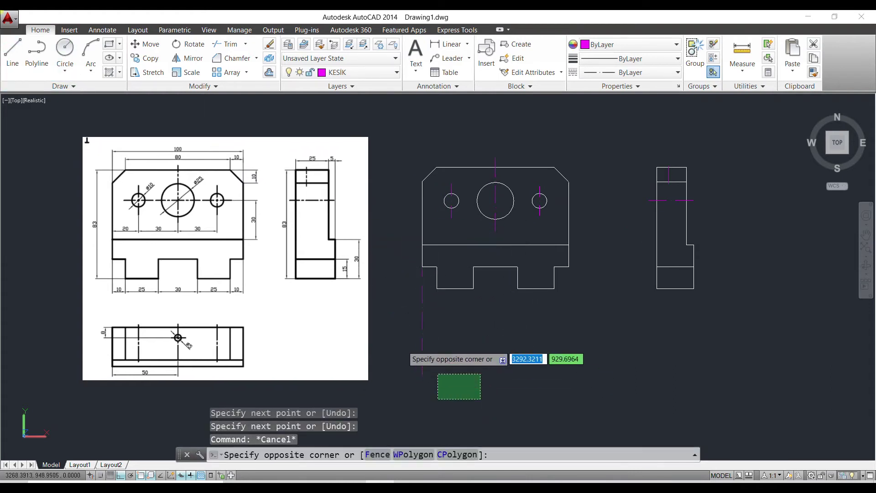
left_click(419, 365)
key("Delete")
left_click(358, 72)
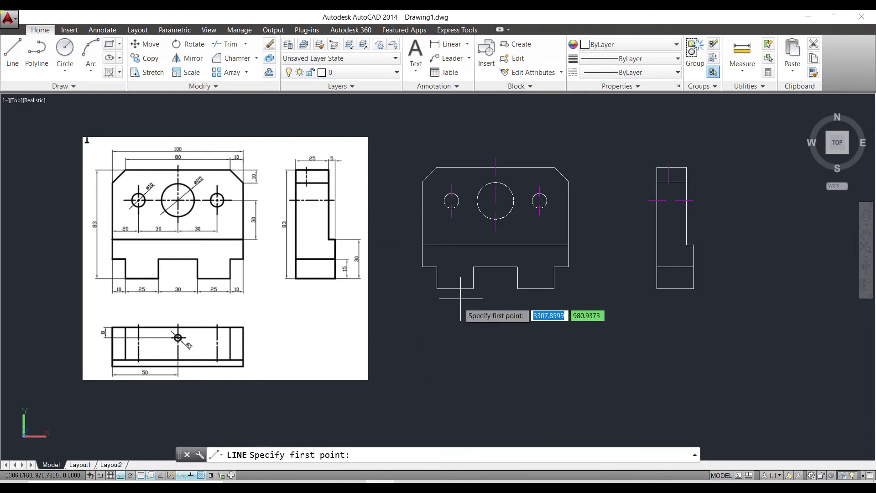
Step: Draw left, bottom and right lines down from the front view's bottom corners
left_click(422, 266)
left_click(421, 387)
key("Return")
key("Return")
left_click(569, 267)
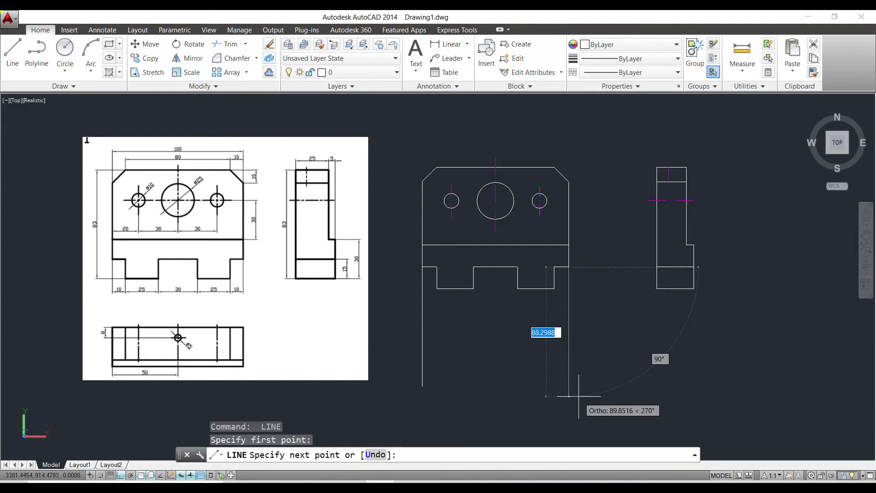
key("Return")
key("Return")
left_click(422, 387)
left_click(643, 386)
key("Escape")
key("Return")
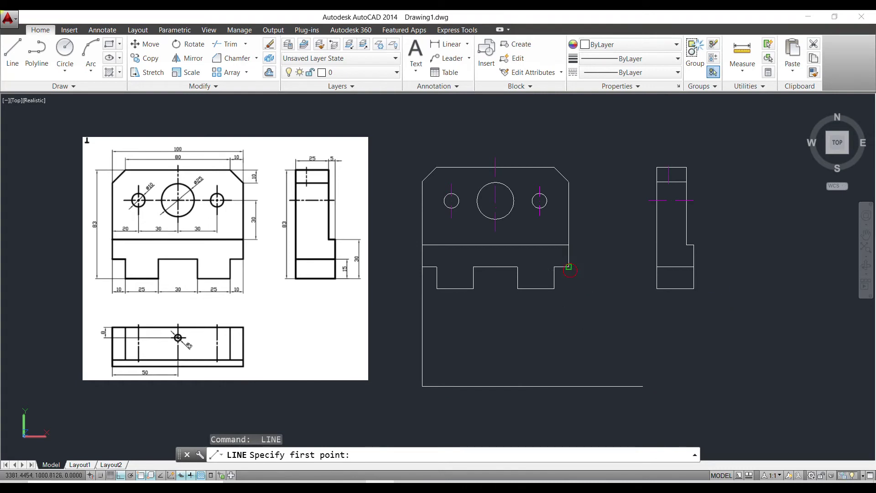
left_click(568, 266)
left_click(569, 387)
key("Escape")
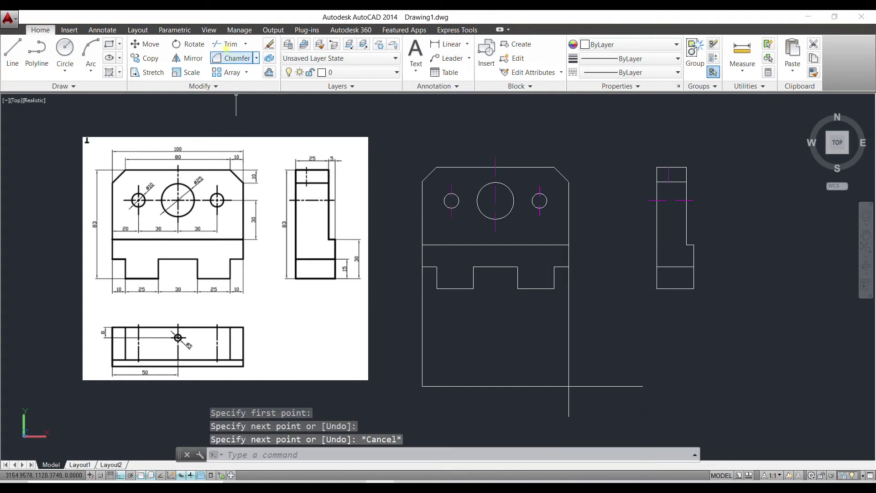
Step: Trim the overhanging line ends to close the rectangle below the front view
left_click(227, 44)
middle_click_drag(514, 280, 465, 247)
key("Return")
left_click(568, 346)
left_click(518, 381)
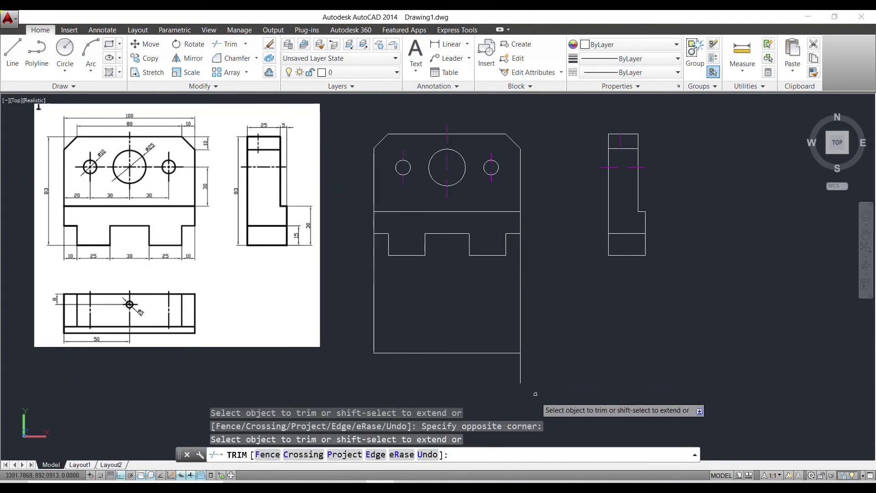
key("Escape")
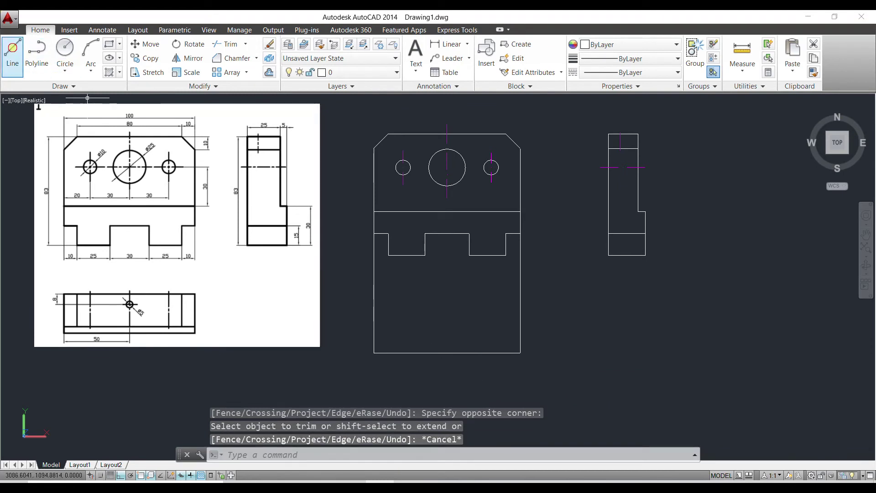
Step: Draw a horizontal line 25 units up from the bottom-left corner
left_click(12, 49)
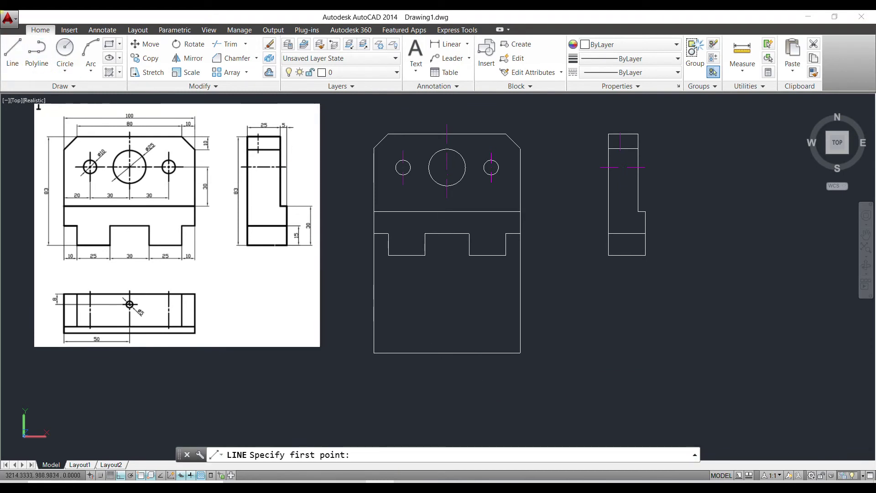
left_click(374, 353)
key("Return")
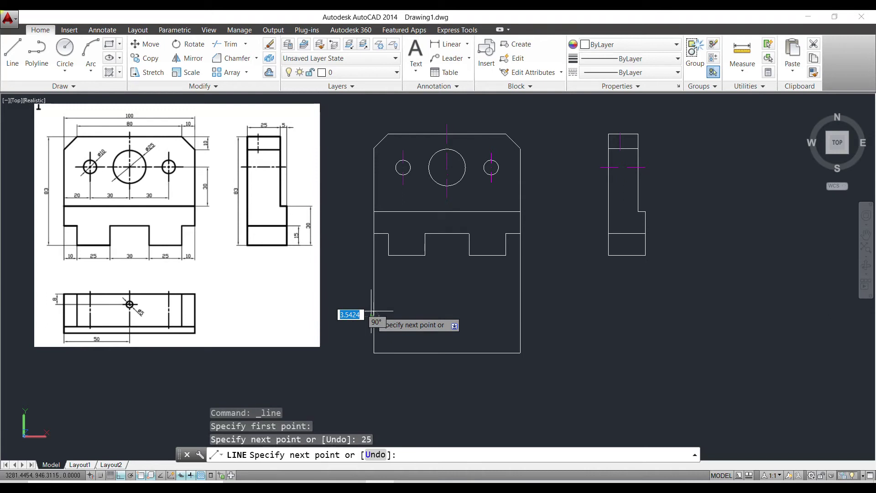
left_click(519, 316)
key("Escape")
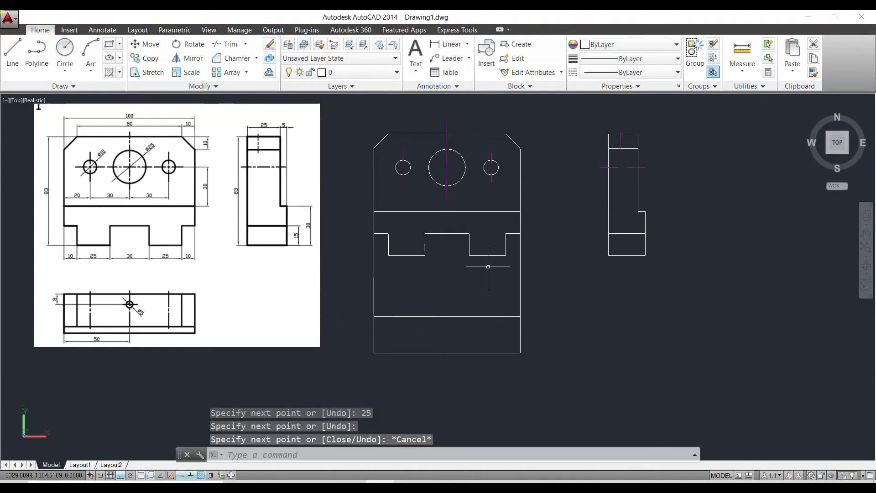
Step: Trim the vertical lines above the new line, leaving a 25-unit-tall rectangle
left_click(231, 44)
key("Return")
left_click(552, 263)
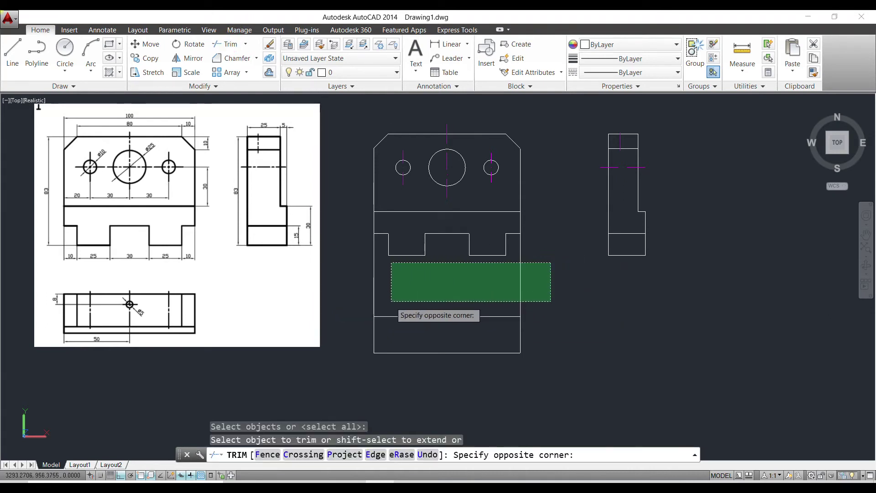
left_click(364, 300)
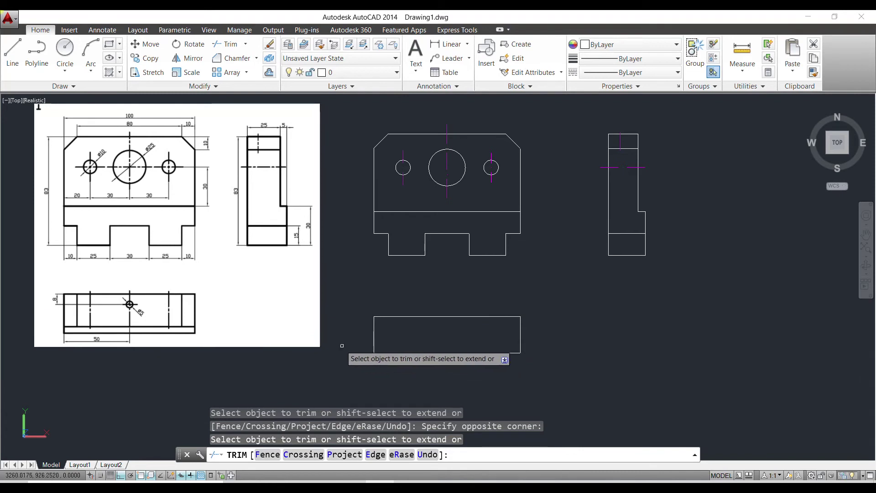
scroll(340, 351, "up", 2)
middle_click_drag(340, 351, 441, 351)
Step: Offset the rectangle's bottom edge 5 units inward
key("Escape")
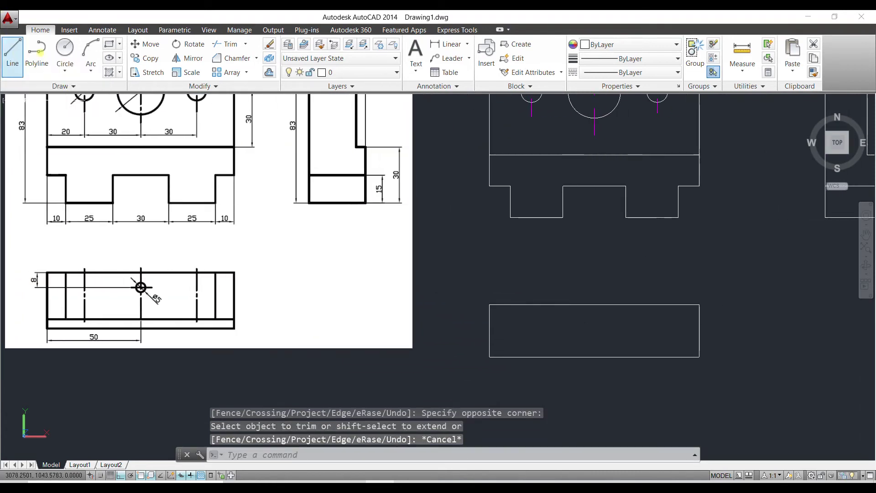
left_click(269, 58)
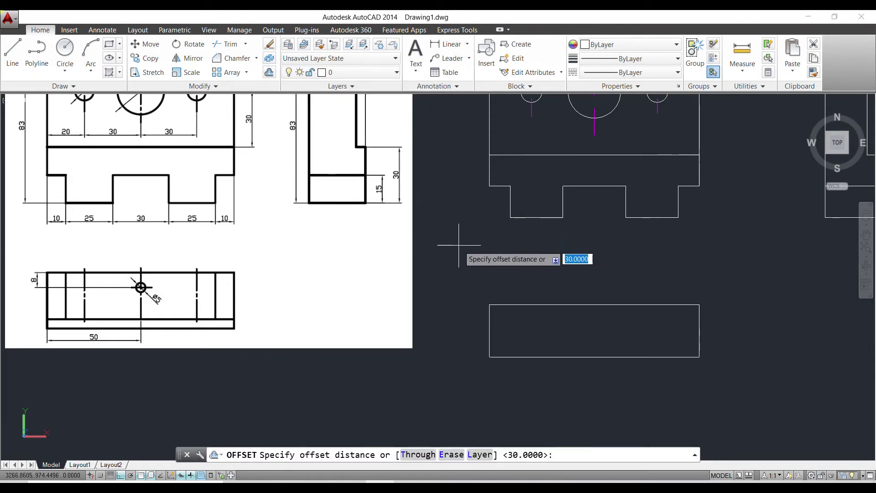
type("5")
key("Return")
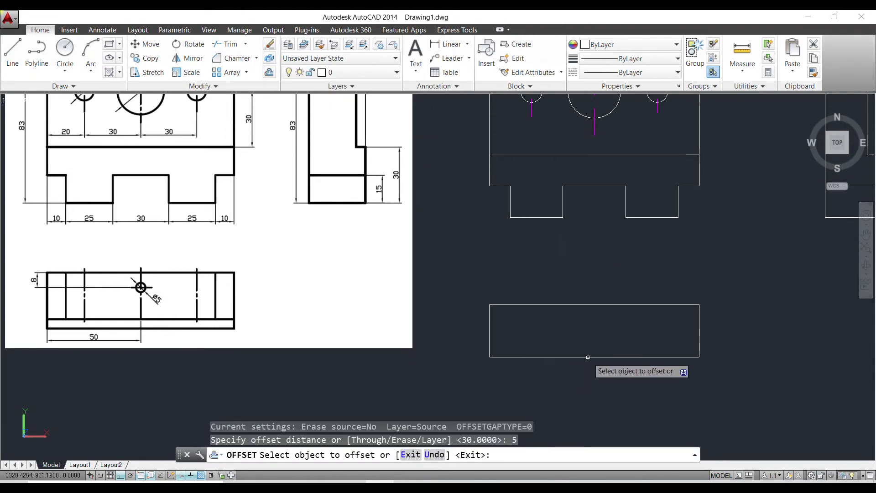
left_click(588, 356)
left_click(630, 336)
middle_click_drag(630, 336, 601, 337)
key("Escape")
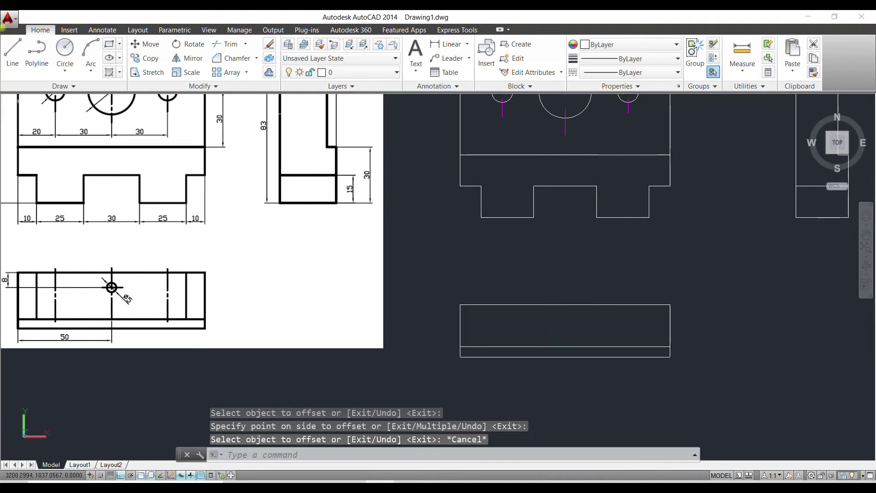
Step: Draw a line down from the rectangle's bottom-left corner with a 50-unit segment
left_click(11, 46)
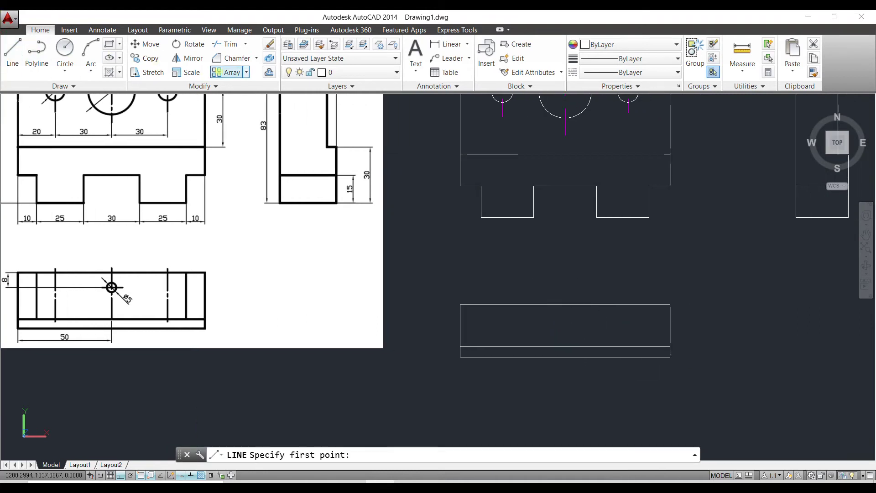
left_click(460, 357)
left_click(461, 387)
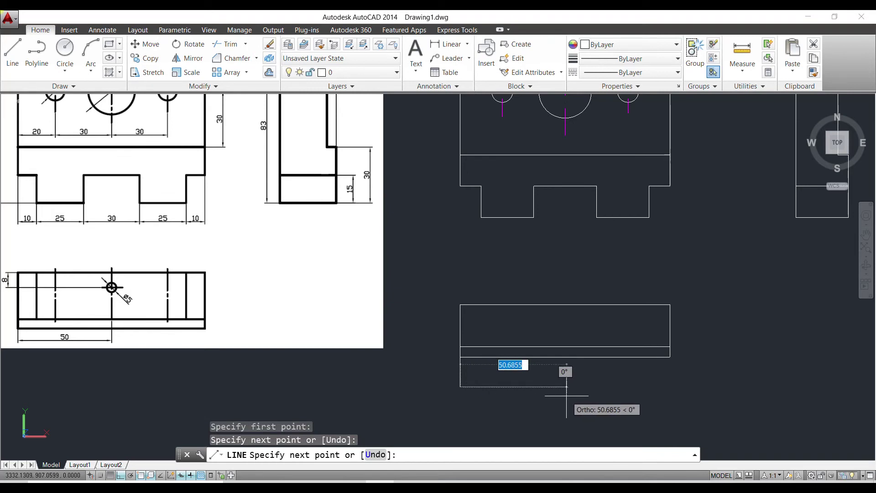
type("50")
key("Return")
key("Escape")
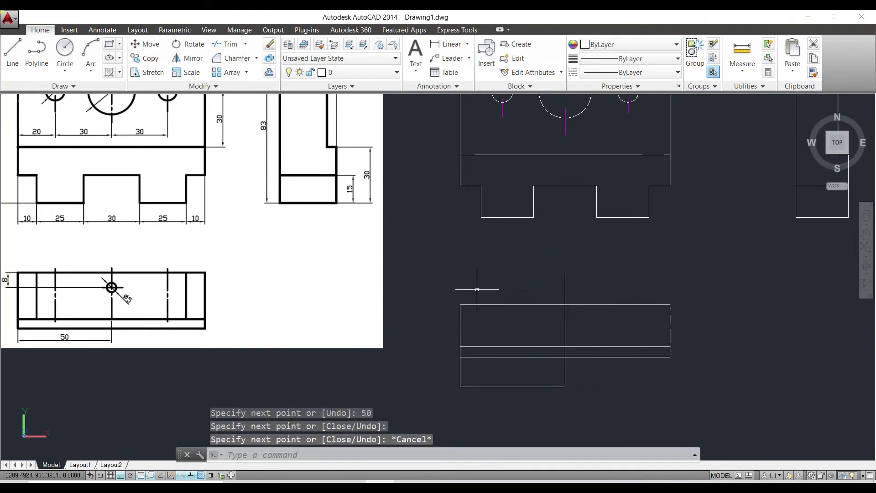
Step: Draw a line 8 units down from the top view's corner and across the view
key("Return")
left_click(460, 304)
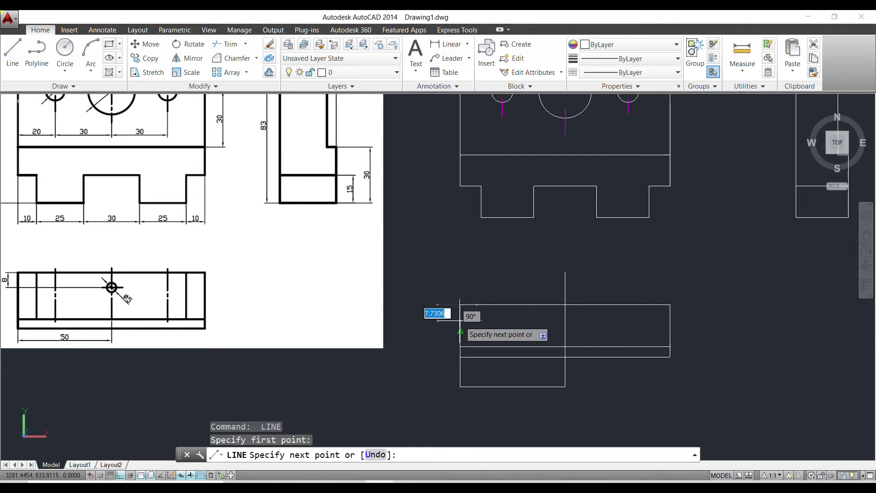
type("8")
key("Return")
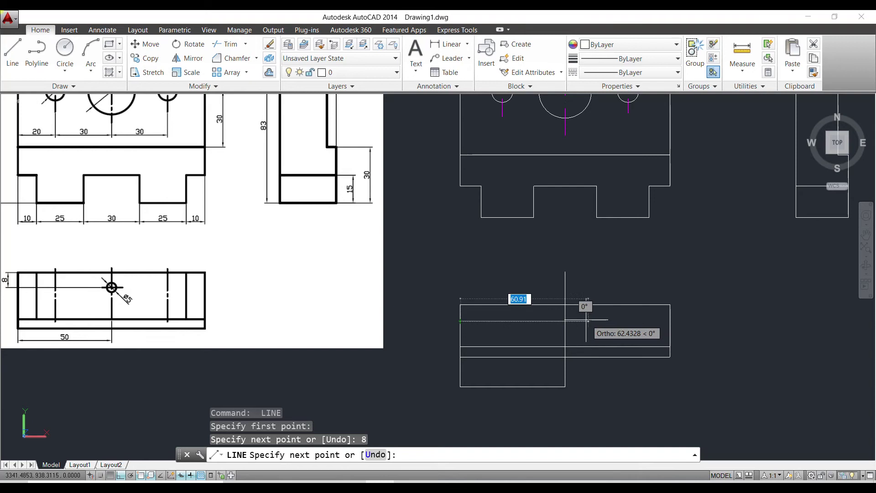
left_click(565, 321)
key("Escape")
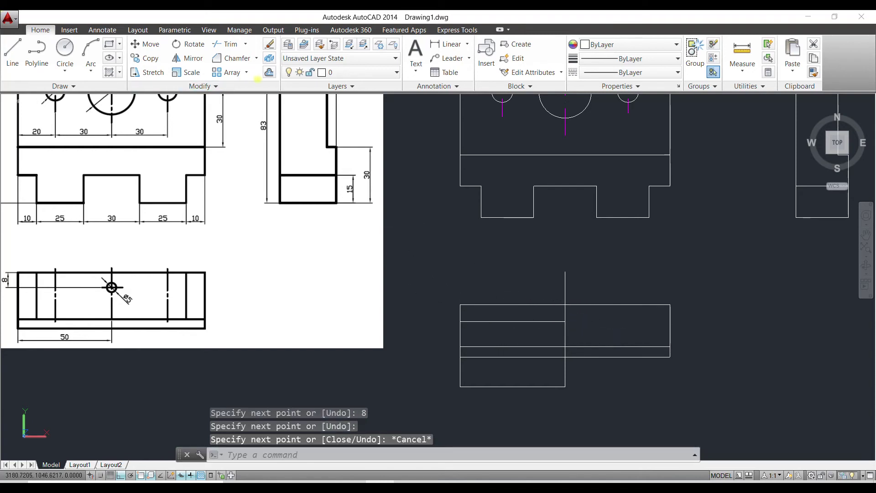
Step: Offset the end edges inward at 10-unit spacing, two lines near each end
left_click(269, 72)
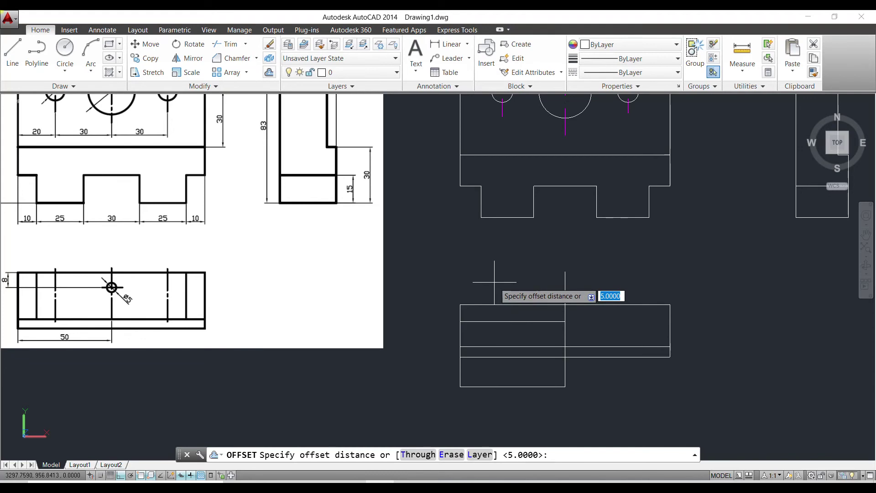
type("10")
key("Return")
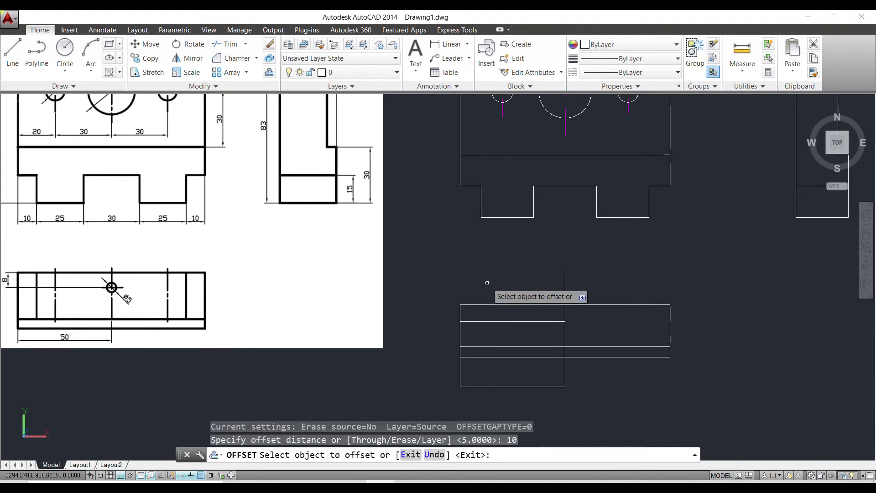
left_click(461, 335)
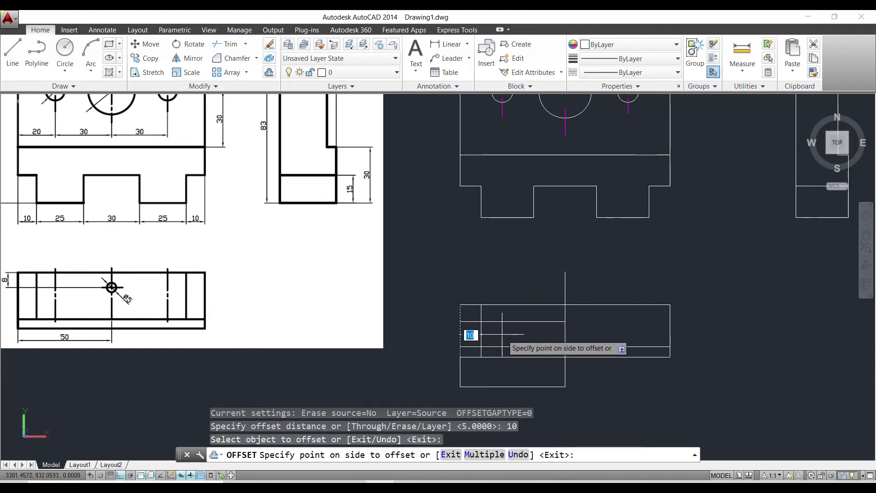
left_click(671, 327)
left_click(644, 328)
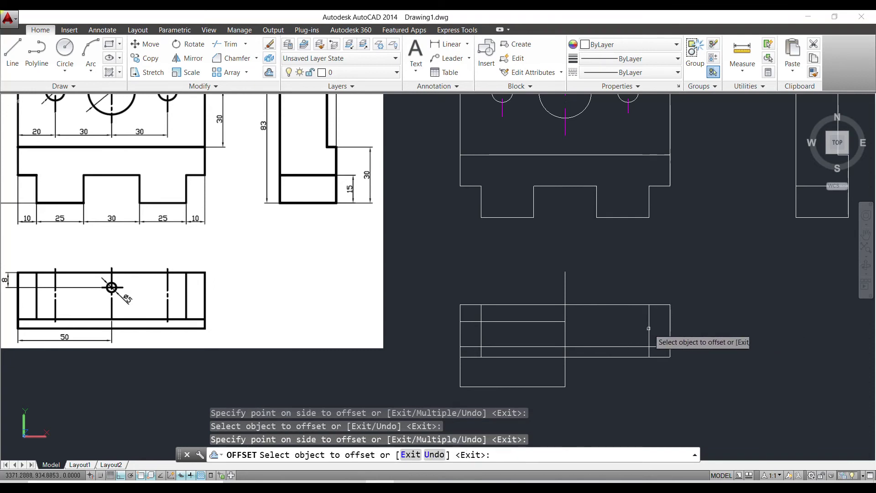
left_click(648, 328)
left_click(617, 329)
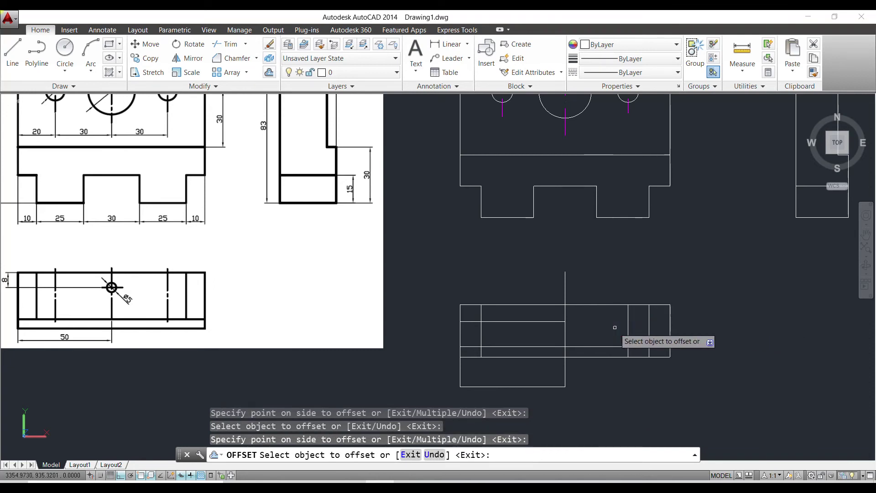
left_click(482, 330)
key("Escape")
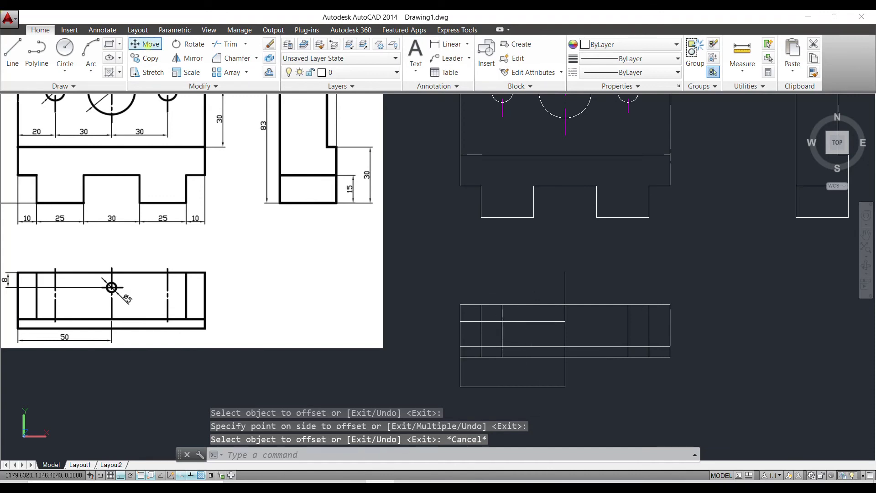
Step: Draw a 5-diameter circle centred on the line intersection in the top view
left_click(65, 50)
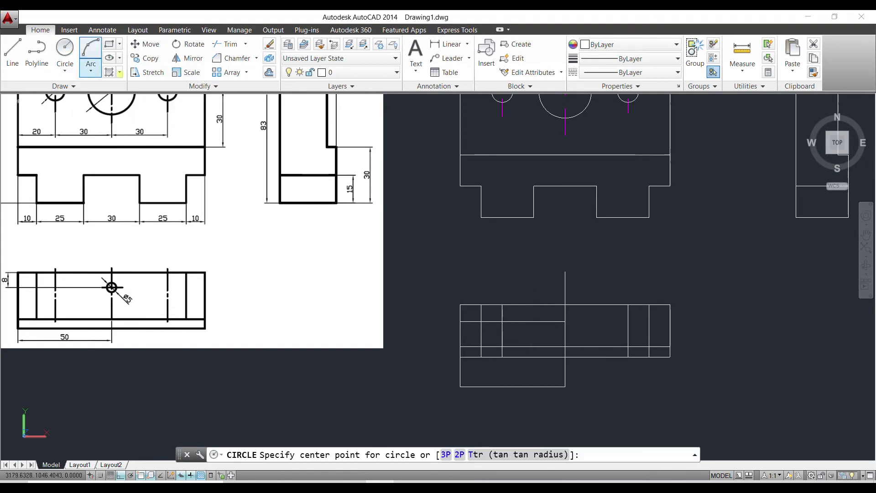
left_click(565, 322)
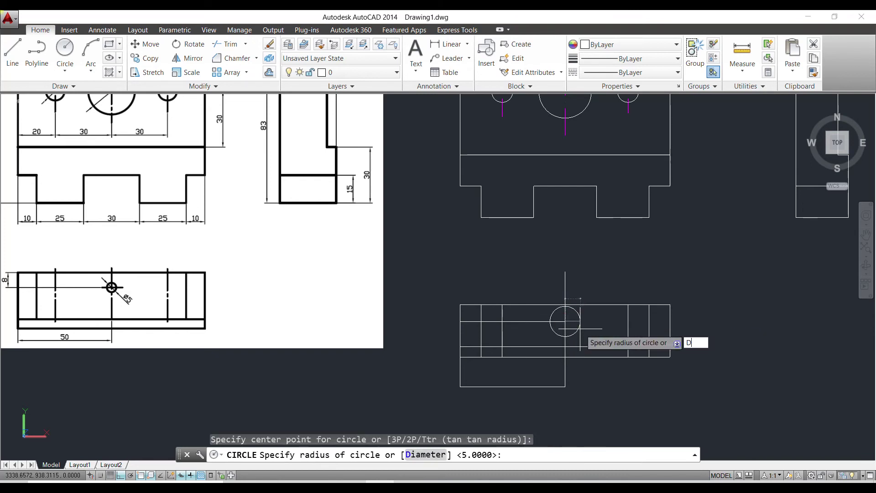
key("Return")
type("5")
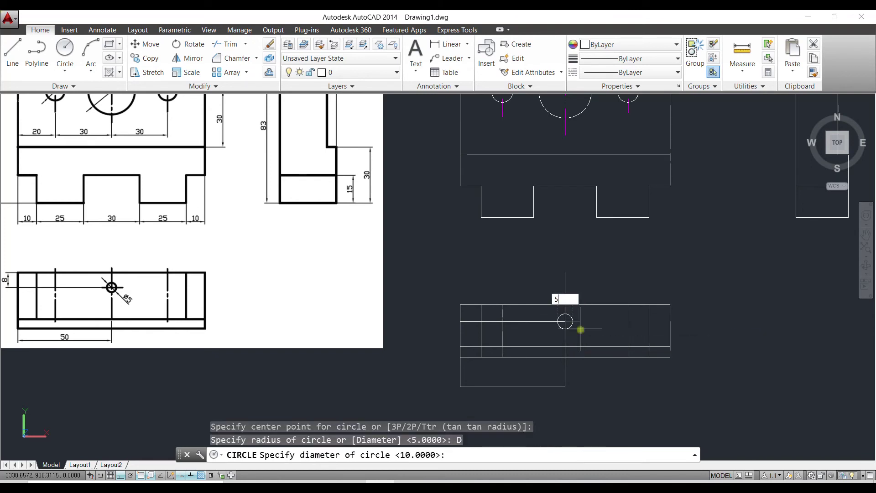
key("Return")
scroll(576, 331, "up", 2)
scroll(573, 334, "up", 2)
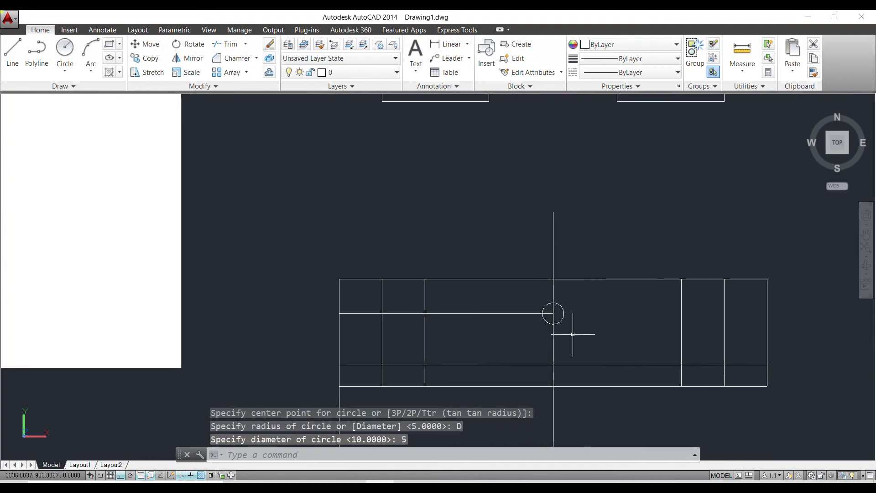
scroll(561, 348, "down", 2)
Step: Delete the leftover vertical construction lines below the top view
left_click(592, 414)
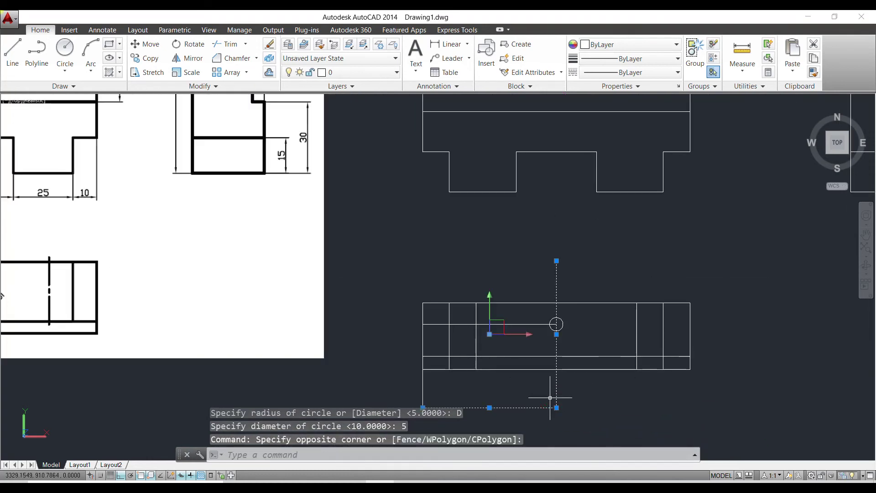
left_click(427, 383)
left_click(399, 391)
key("Delete")
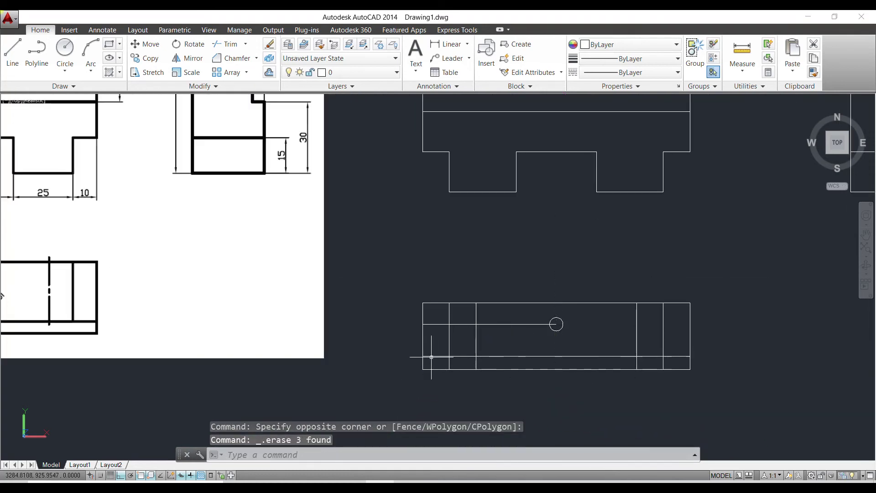
scroll(450, 320, "up", 2)
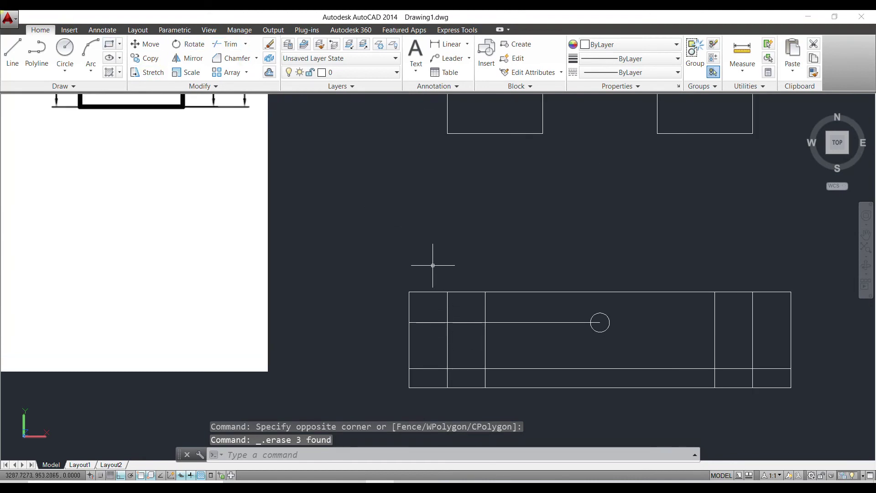
left_click(468, 318)
left_click(459, 375)
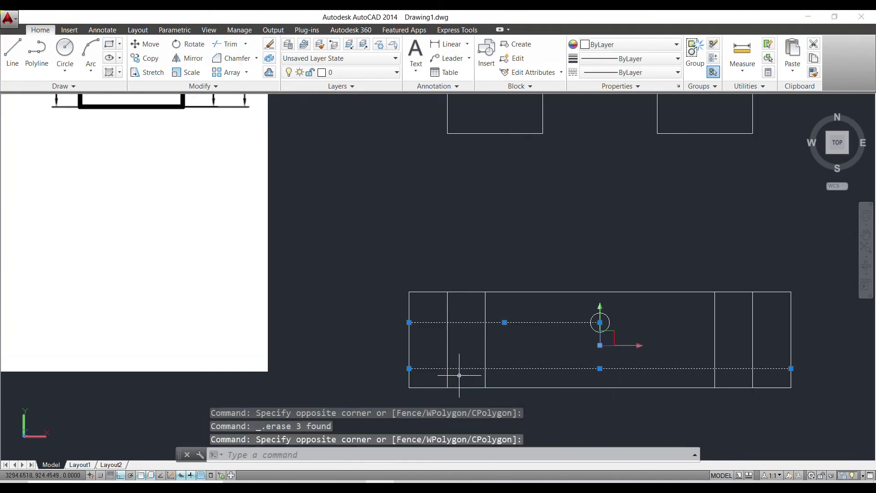
key("Escape")
Step: Erase the horizontal construction line running through the hole
type("e")
key("Return")
left_click(467, 317)
key("Escape")
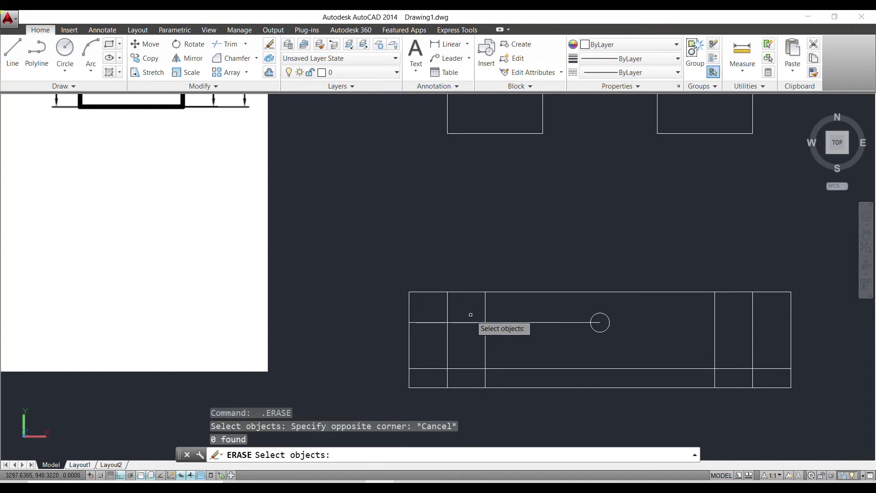
left_click_drag(470, 316, 464, 338)
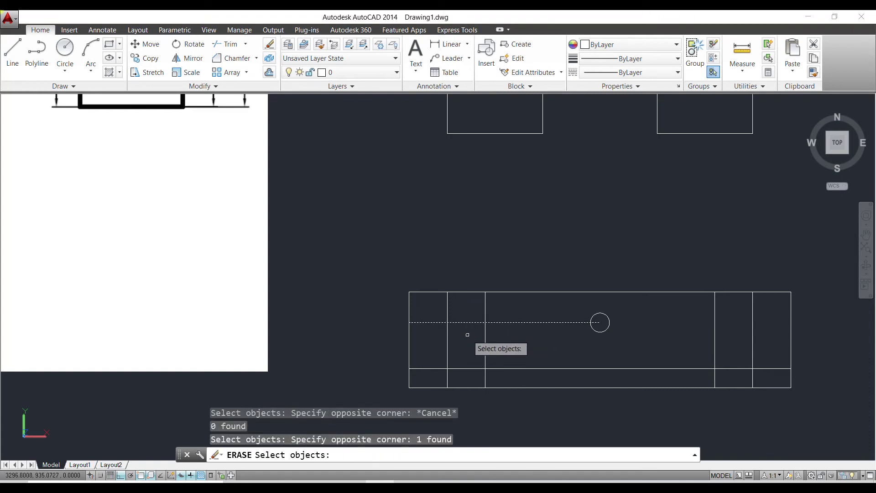
key("Return")
scroll(457, 320, "down", 1)
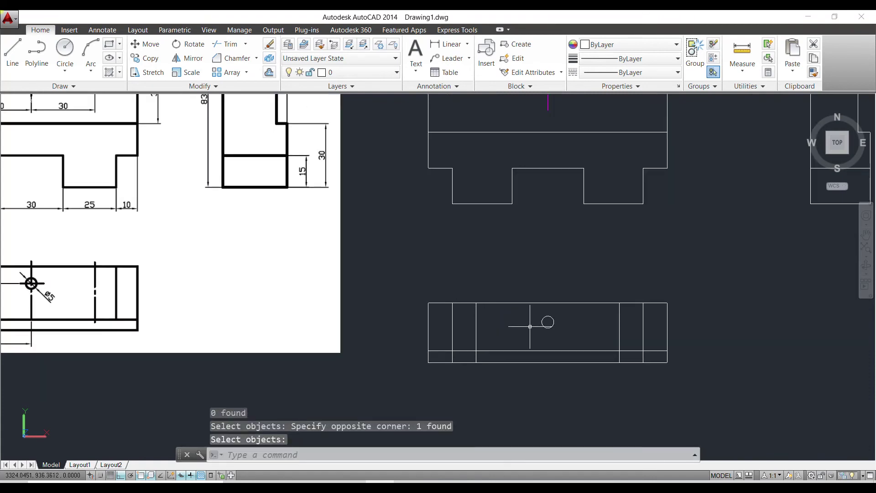
scroll(532, 326, "down", 2)
scroll(548, 301, "up", 1)
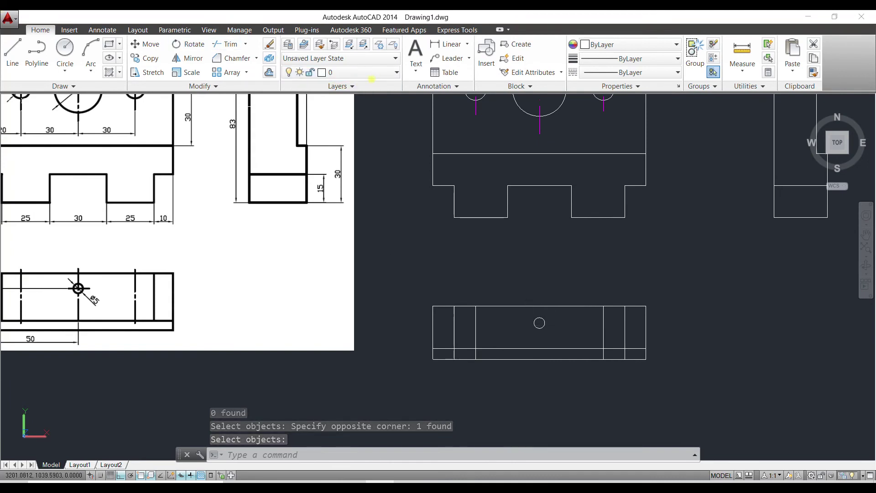
left_click(364, 73)
Step: Make KESİK the current layer and start a line just above the top-view hole
left_click(356, 108)
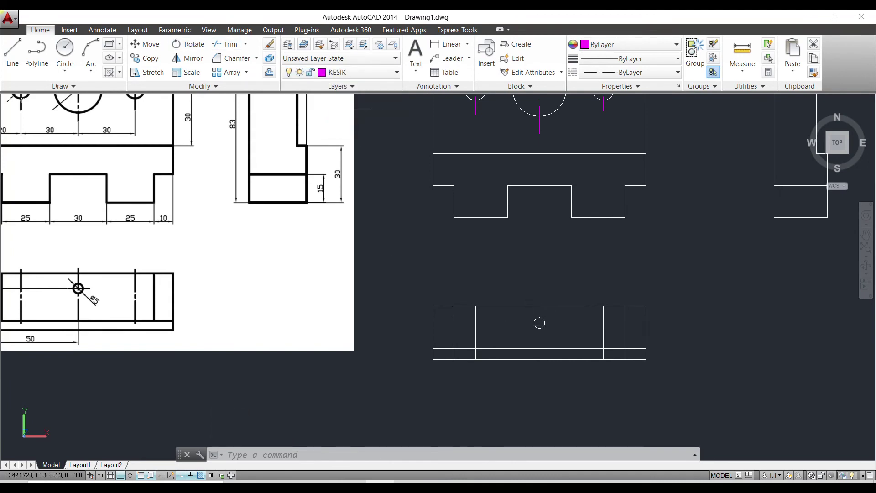
left_click(13, 50)
scroll(511, 318, "up", 2)
left_click(551, 325)
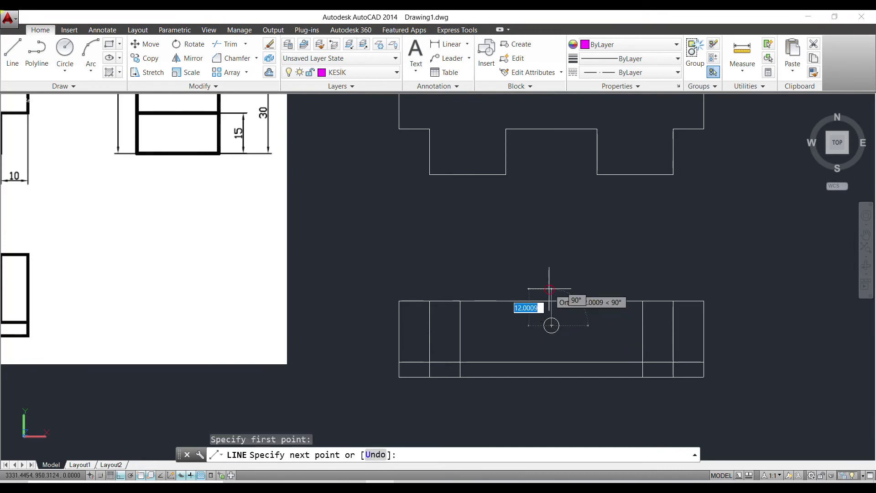
scroll(524, 311, "down", 1)
key("Escape")
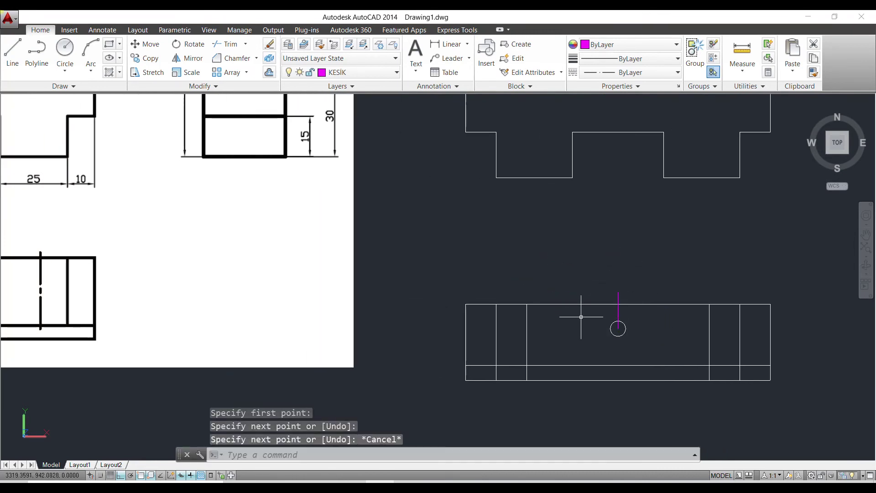
Step: Select the hole circle and the top view's inner vertical lines to inspect them, then deselect
scroll(625, 321, "up", 2)
scroll(620, 311, "down", 2)
scroll(619, 314, "up", 2)
left_click(619, 322)
left_click(616, 329)
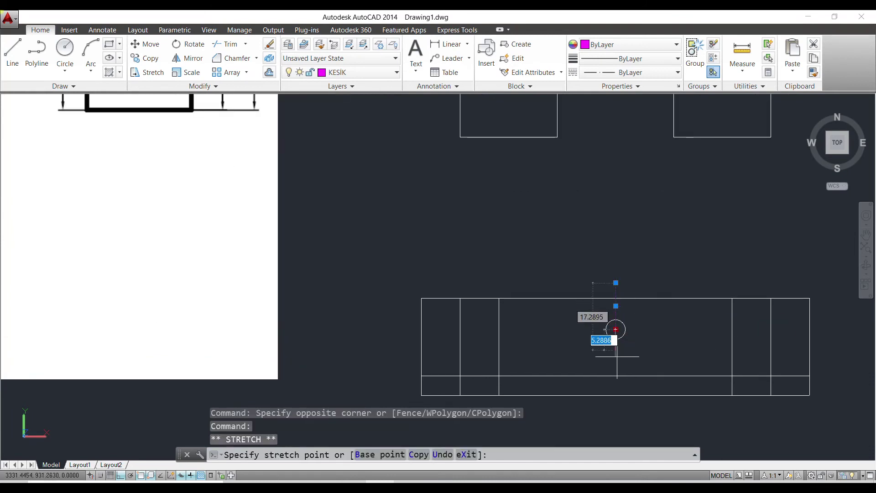
key("Escape")
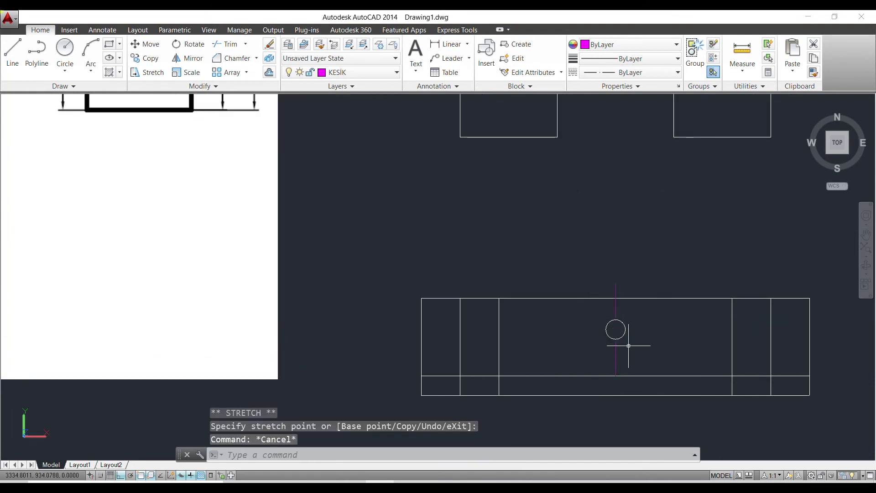
scroll(628, 346, "down", 2)
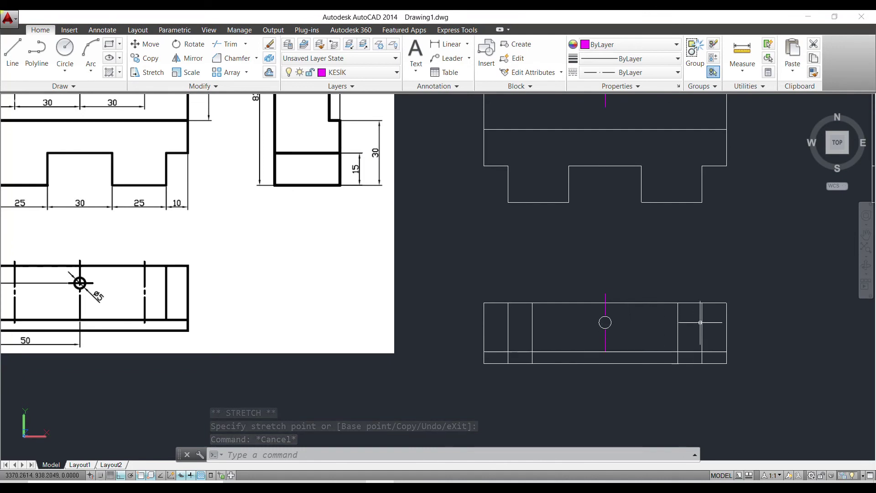
left_click(684, 329)
left_click(552, 325)
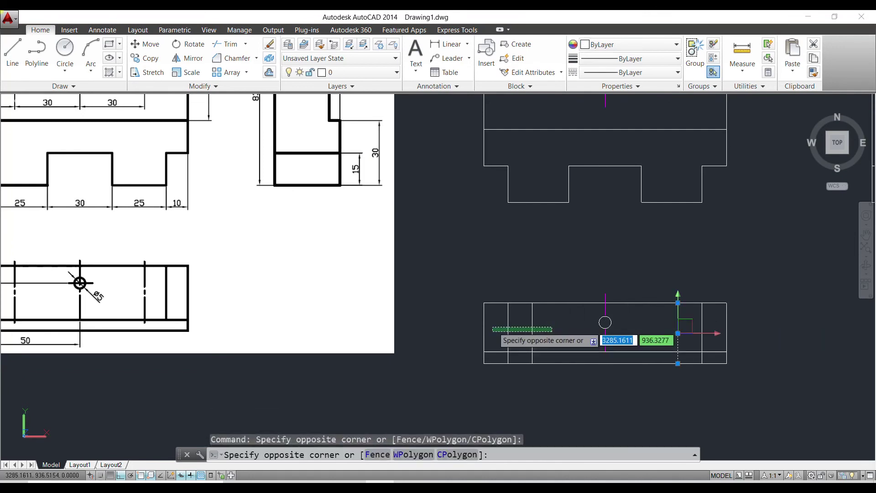
left_click(516, 329)
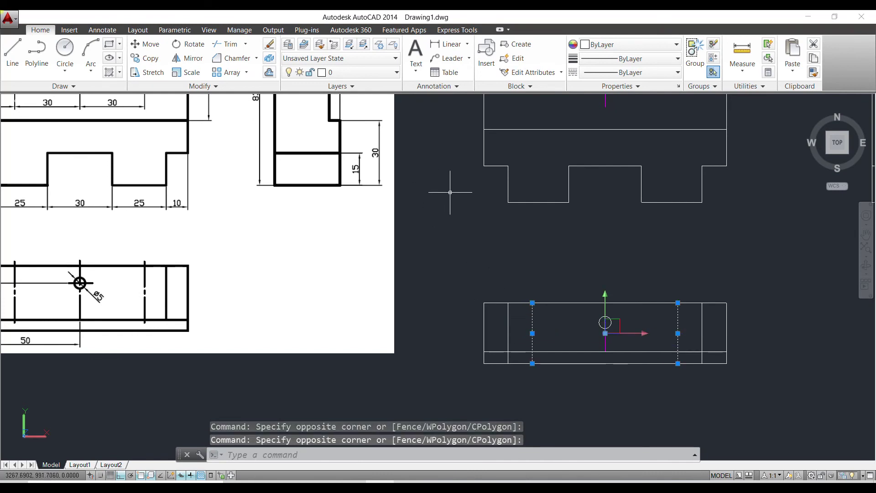
key("Escape")
scroll(653, 356, "up", 2)
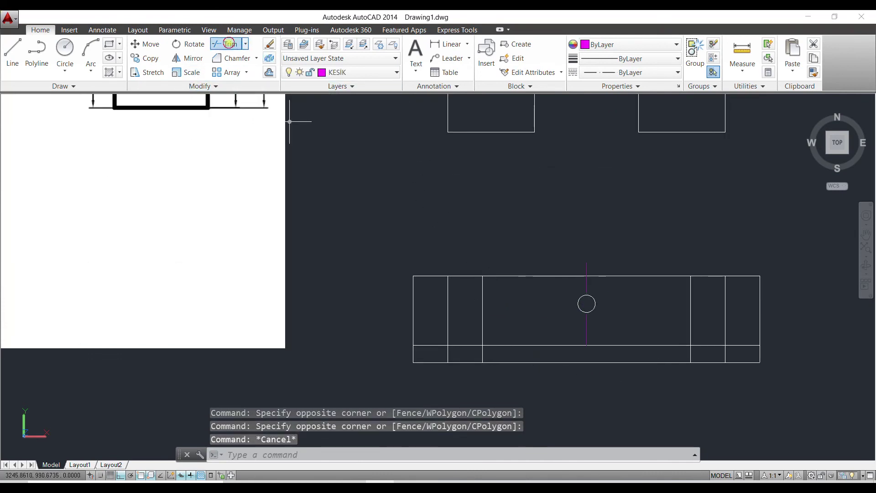
Step: Trim away the vertical lines inside the top view's bottom strip
left_click(230, 44)
key("Return")
left_click(749, 351)
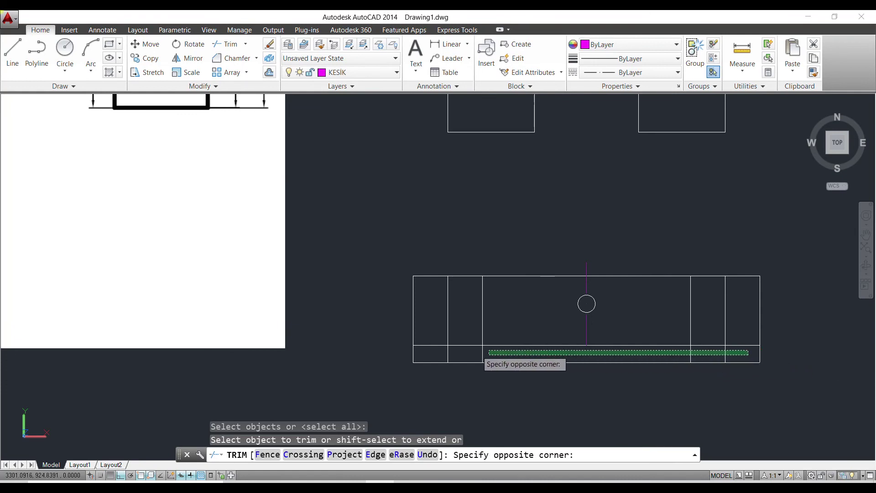
left_click(421, 352)
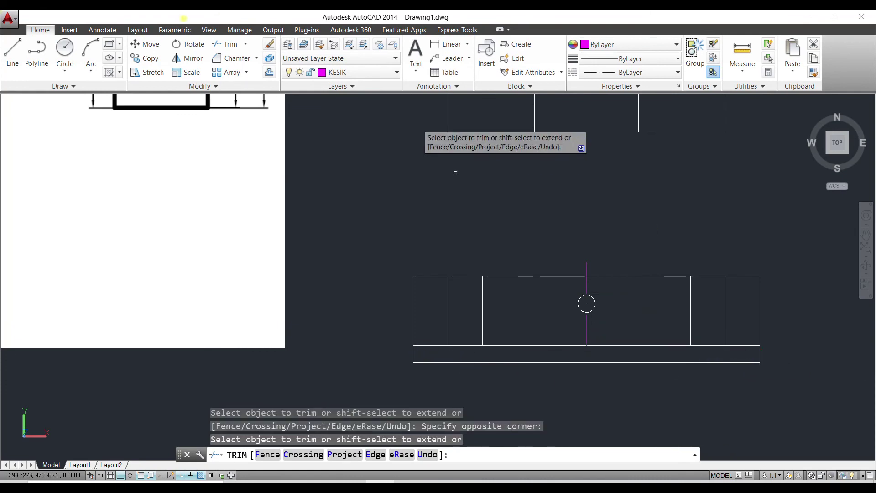
key("Escape")
Step: Move the top view's inner vertical lines onto the magenta KESİK layer
left_click(700, 309)
left_click(667, 340)
left_click(626, 336)
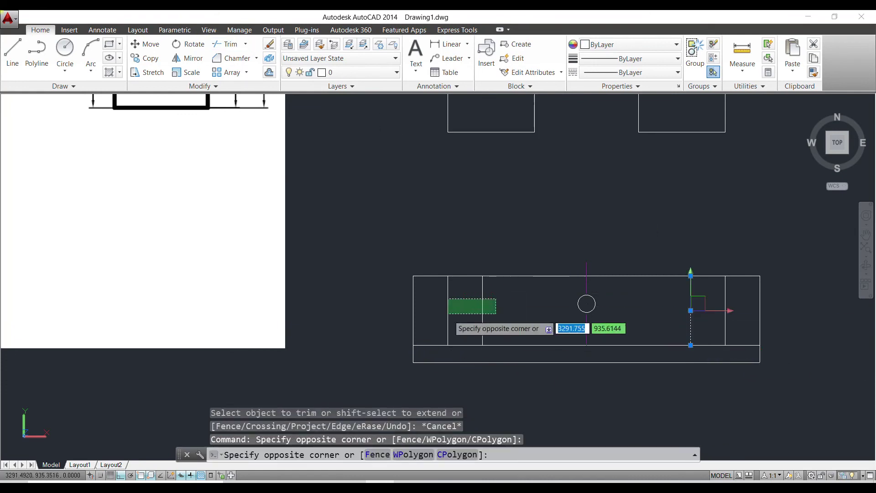
left_click(454, 275)
left_click(331, 72)
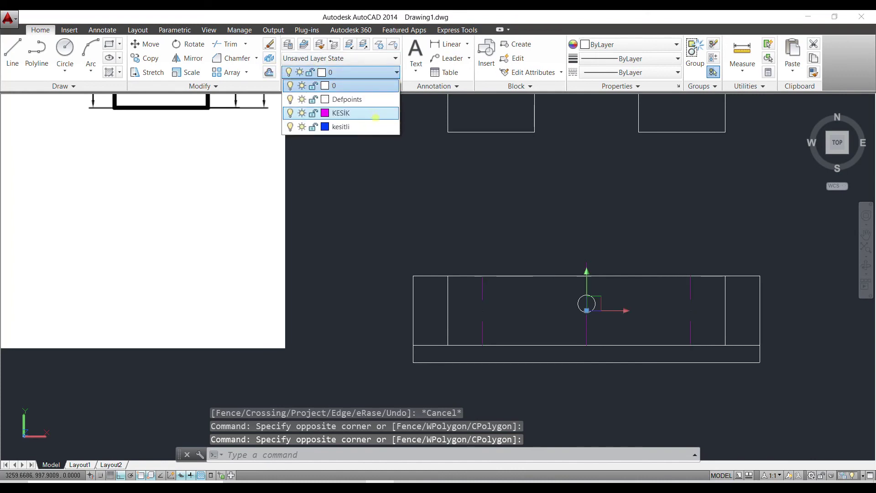
left_click(347, 127)
key("Escape")
Step: Select the remaining white vertical line and grab its endpoint, then cancel the stretch
left_click(513, 308)
left_click(475, 296)
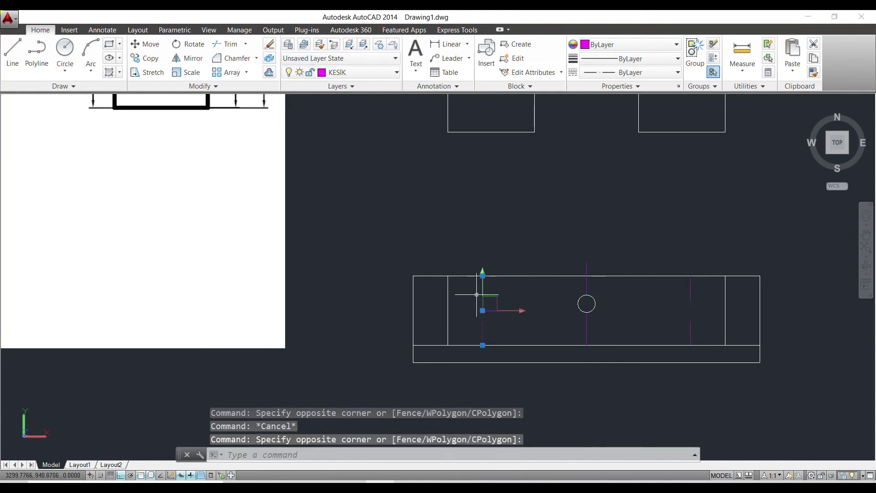
left_click(483, 276)
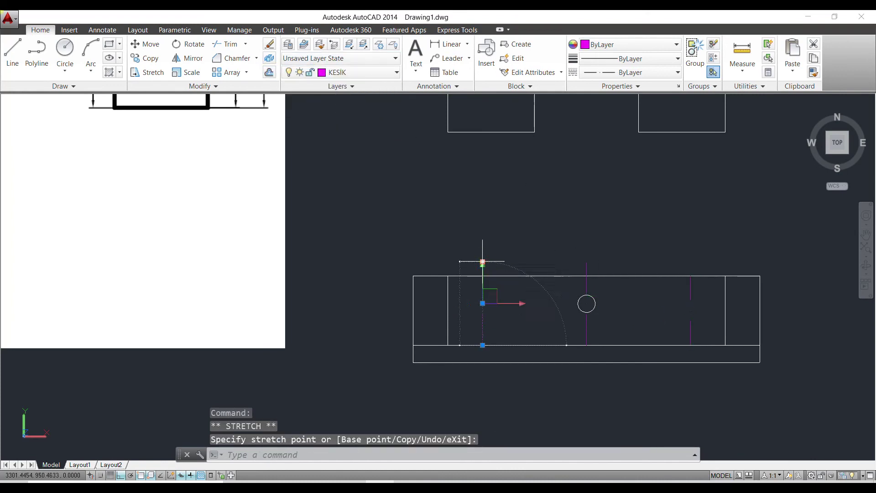
key("Escape")
scroll(682, 302, "down", 1)
scroll(681, 302, "up", 2)
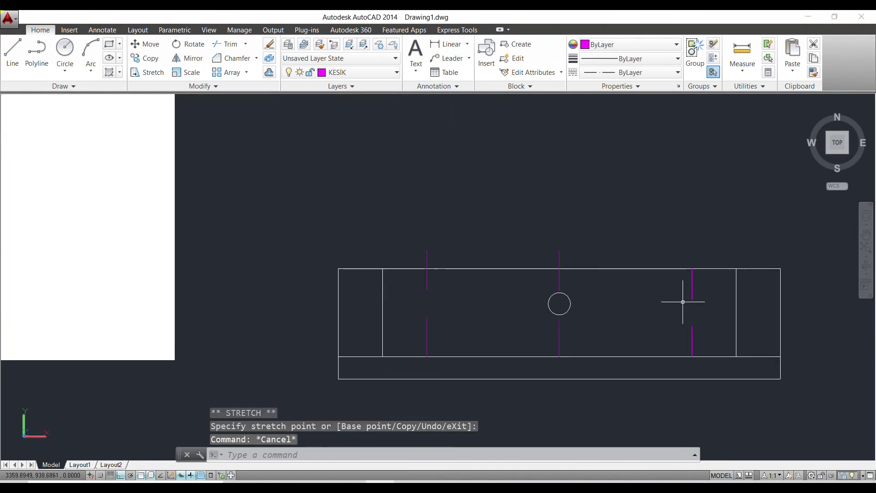
Step: Reselect the right magenta vertical line and grab its top endpoint, then cancel the stretch
left_click(699, 300)
left_click(686, 284)
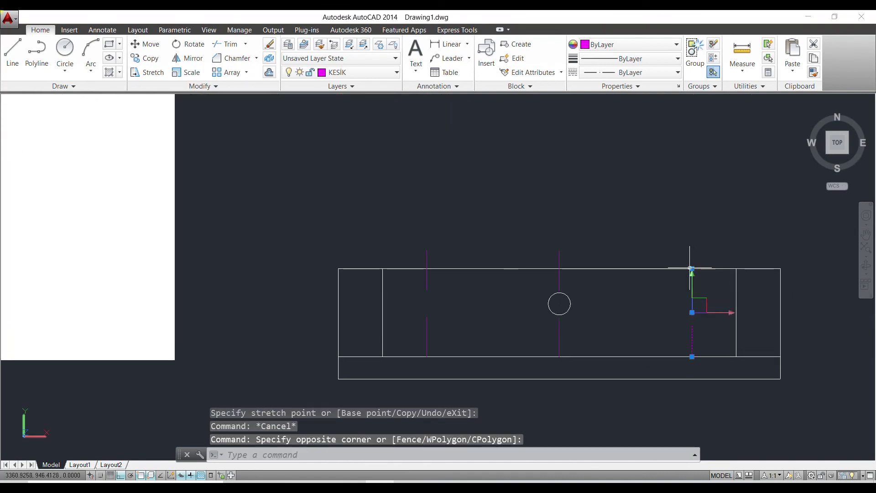
left_click(692, 269)
key("Escape")
left_click(695, 293)
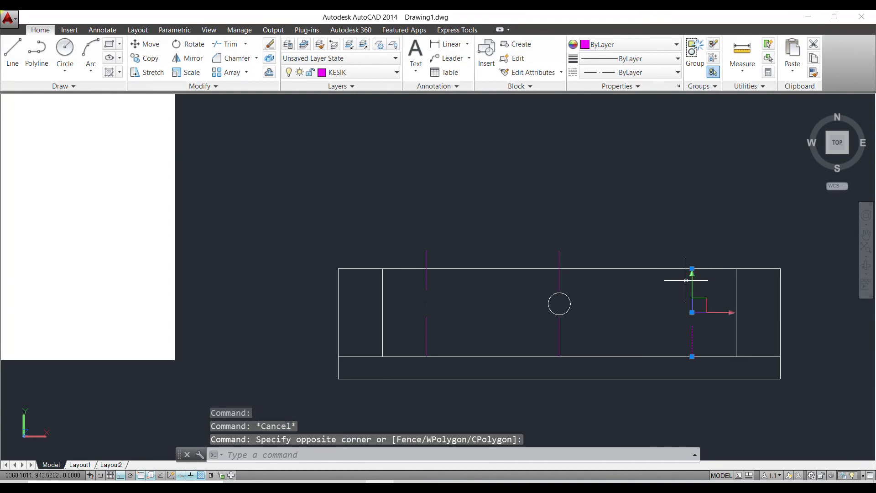
left_click(693, 270)
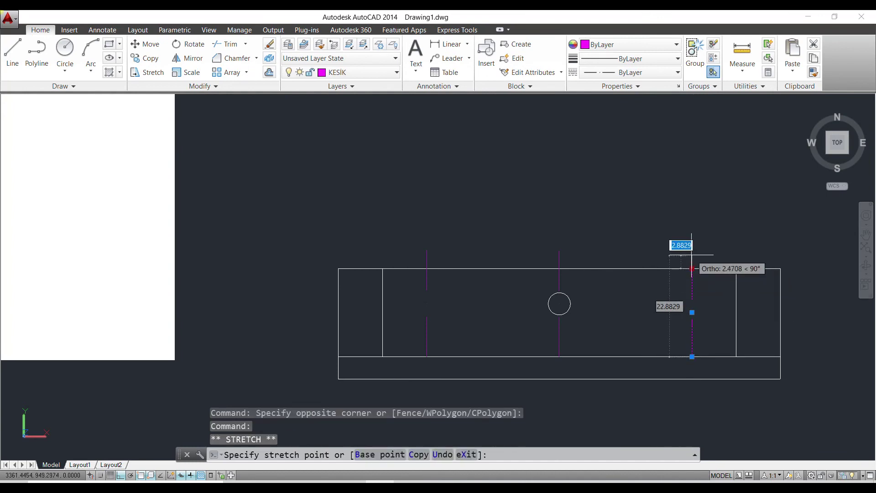
key("Escape")
scroll(580, 318, "down", 2)
scroll(580, 318, "down", 2)
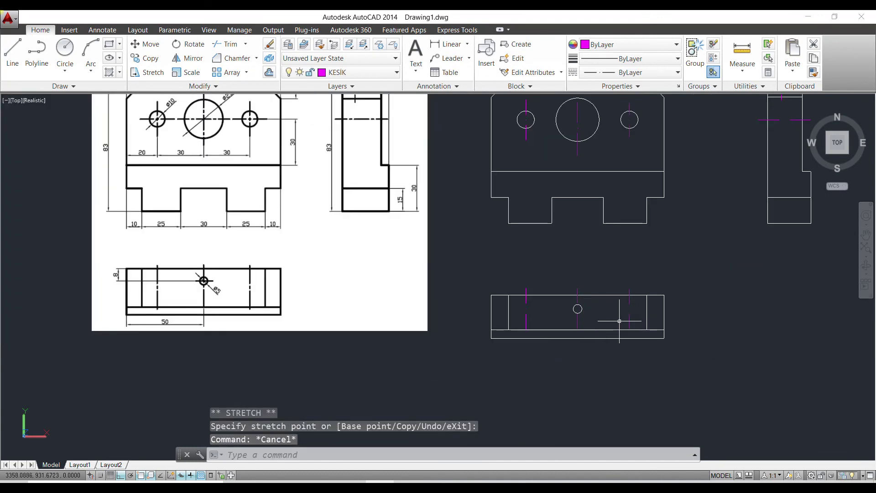
Step: Pan and zoom to centre the front, side and top views with the reference sheet
middle_click_drag(650, 315, 613, 320)
scroll(680, 269, "down", 2)
mouse_move(680, 269)
middle_mouse_down()
mouse_move(616, 294)
mouse_move(587, 289)
middle_mouse_up()
scroll(590, 278, "up", 1)
middle_click_drag(535, 306, 573, 311)
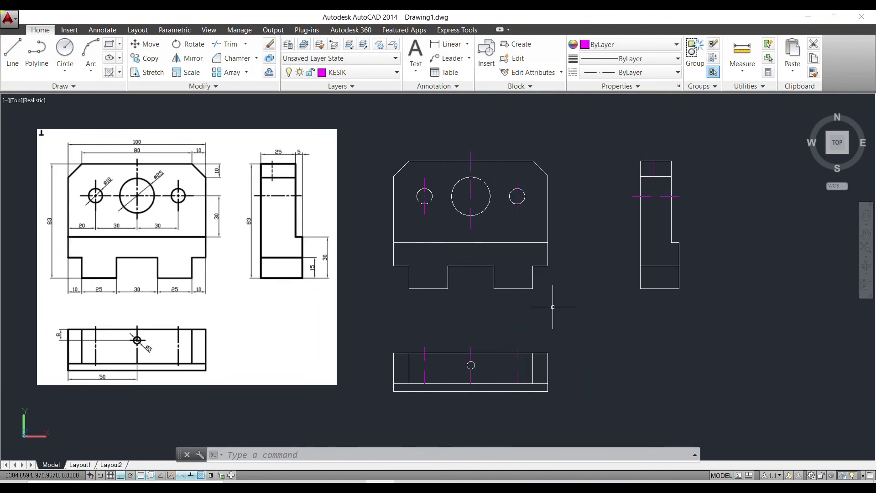
scroll(553, 304, "down", 2)
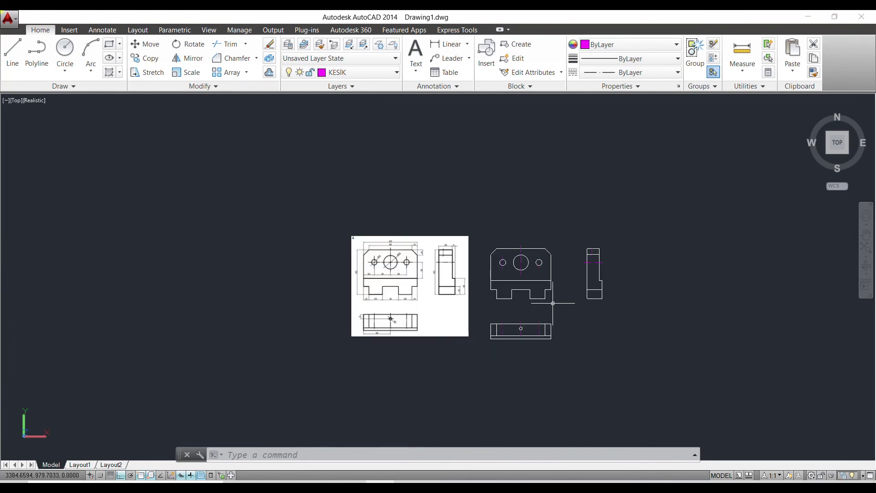
middle_click_drag(499, 294, 462, 285)
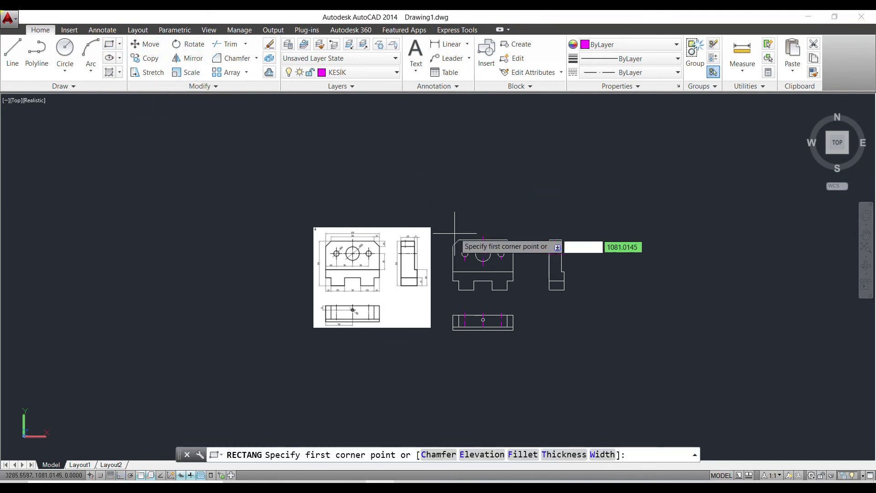
Step: Draw a rectangular frame around the front, side and top views
left_click(440, 221)
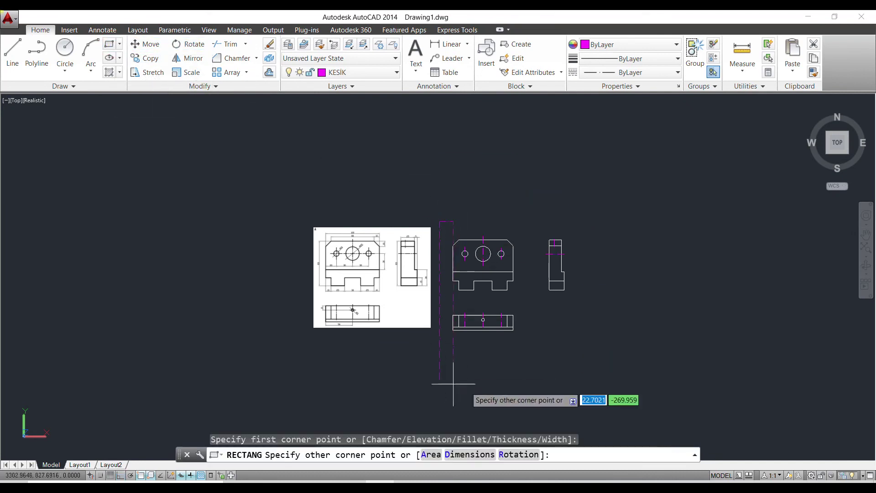
left_click(580, 342)
key("Escape")
Step: Put the frame rectangle on layer 0 with a thick lineweight
left_click(605, 360)
left_click(454, 211)
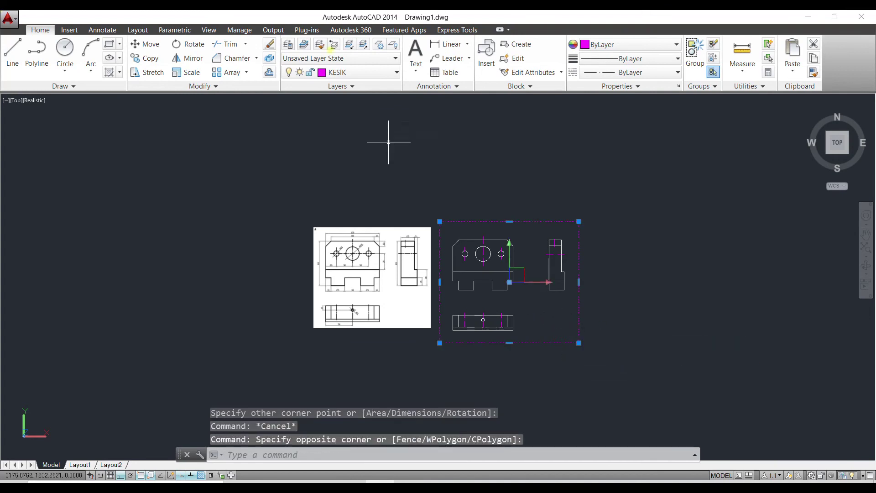
left_click(347, 72)
left_click(347, 89)
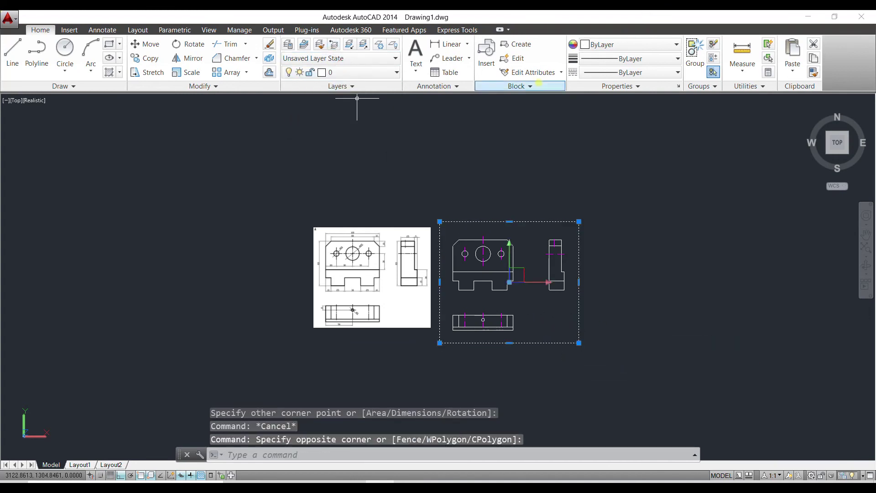
left_click(639, 58)
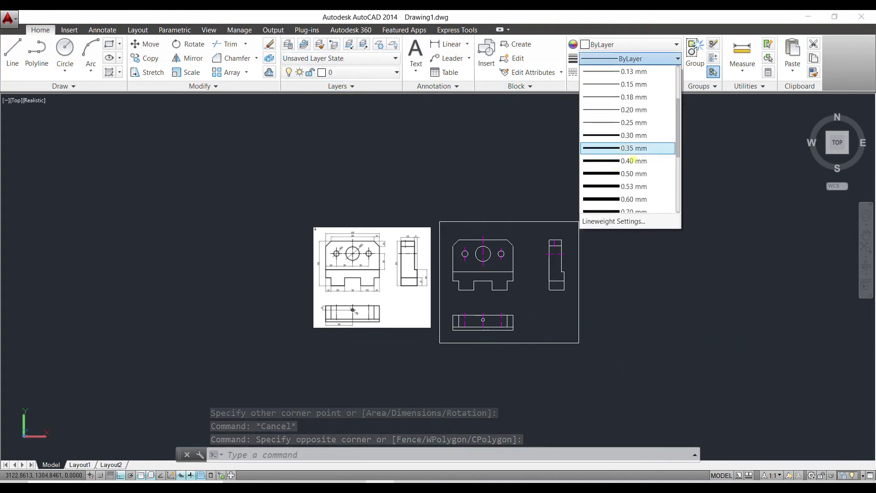
left_click(614, 161)
key("Escape")
scroll(509, 286, "up", 2)
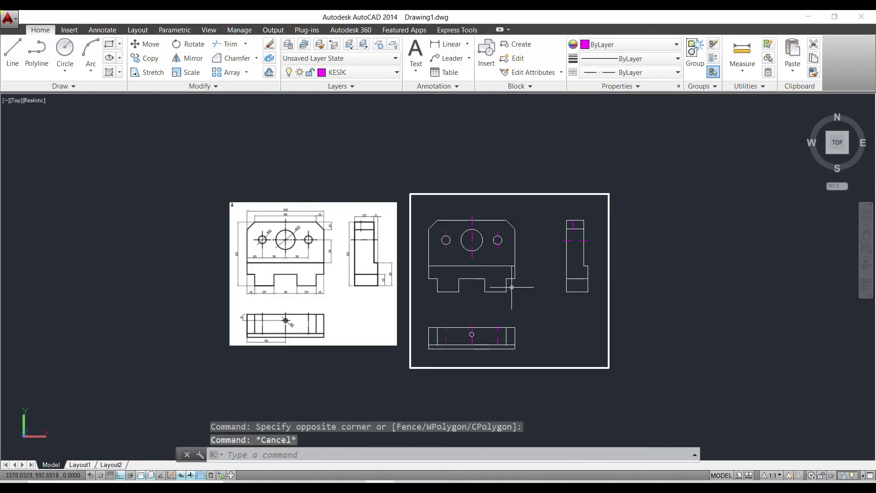
scroll(669, 280, "up", 2)
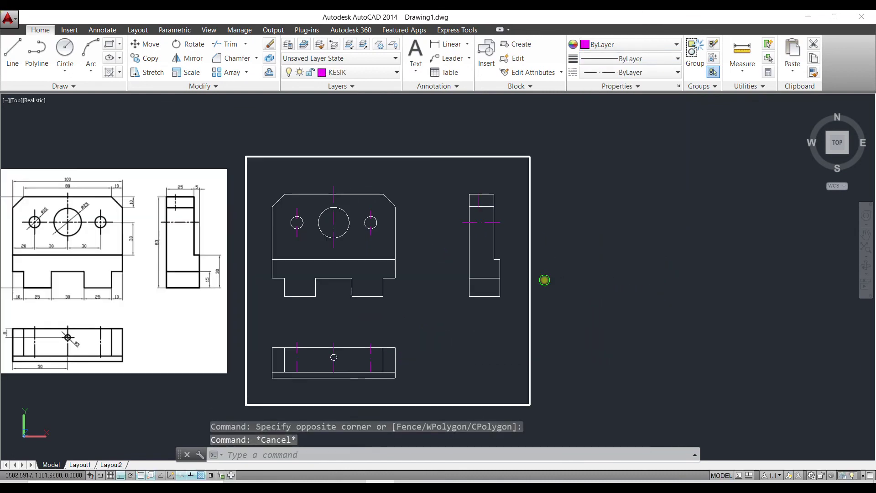
middle_click_drag(544, 279, 649, 270)
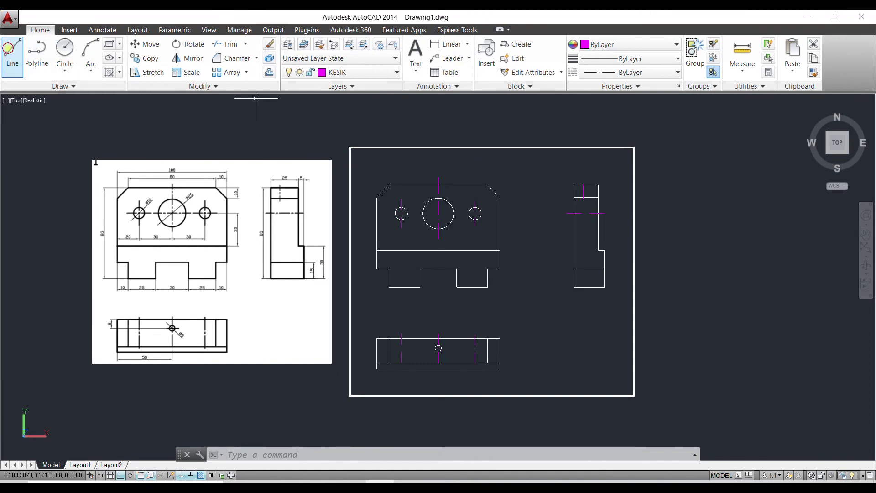
left_click(13, 53)
scroll(395, 221, "up", 3)
scroll(404, 210, "up", 2)
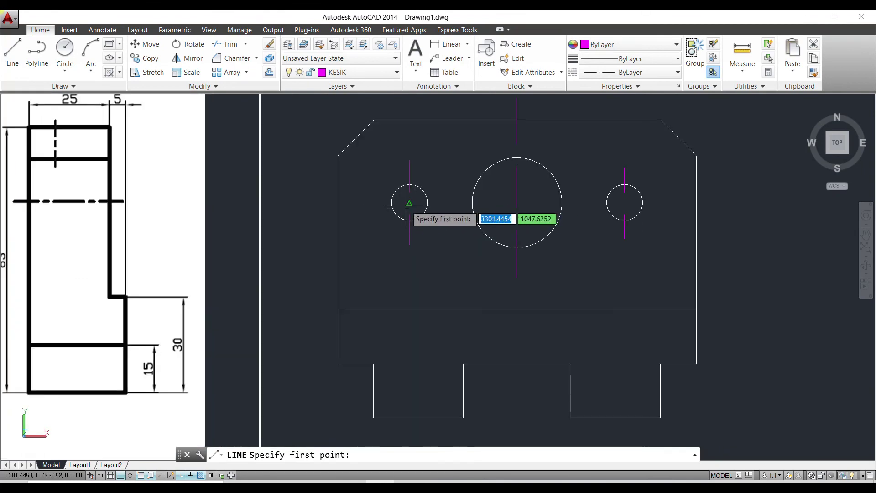
left_click(367, 201)
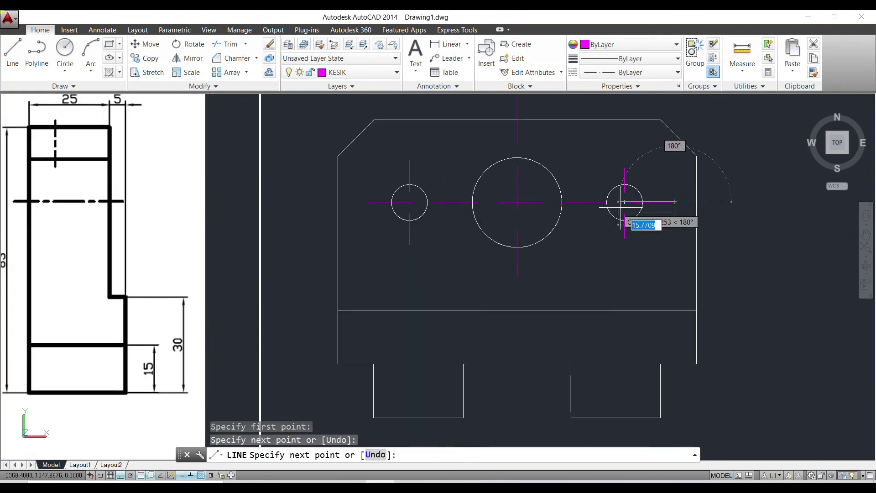
key("Escape")
scroll(608, 204, "down", 2)
scroll(682, 208, "down", 2)
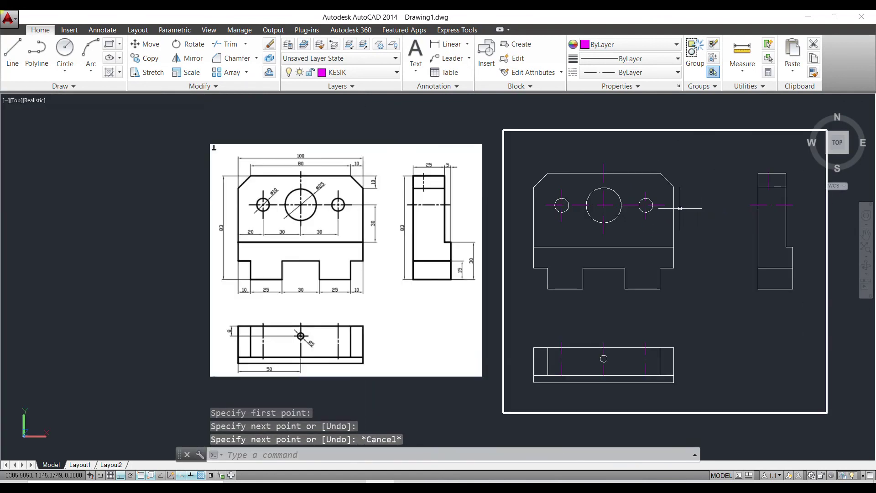
middle_click_drag(641, 216, 525, 212)
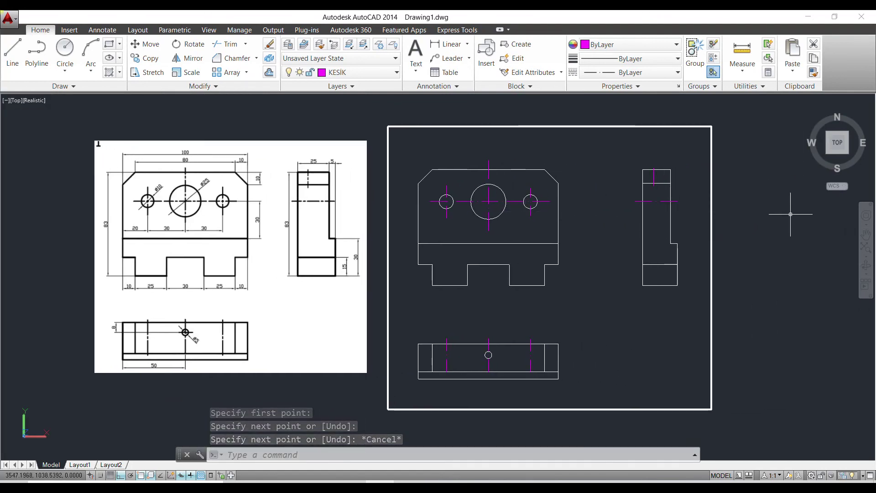